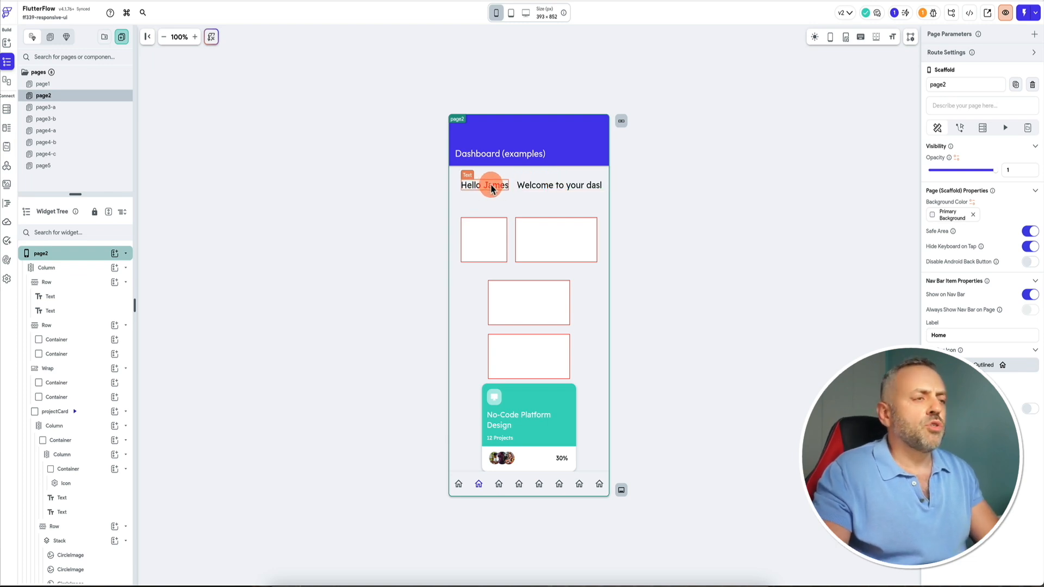
Preview the dashboard page's welcome text at phone, tablet and desktop sizes, returning to phone size.
{"action": "left_click", "coordinate": [539, 186]}
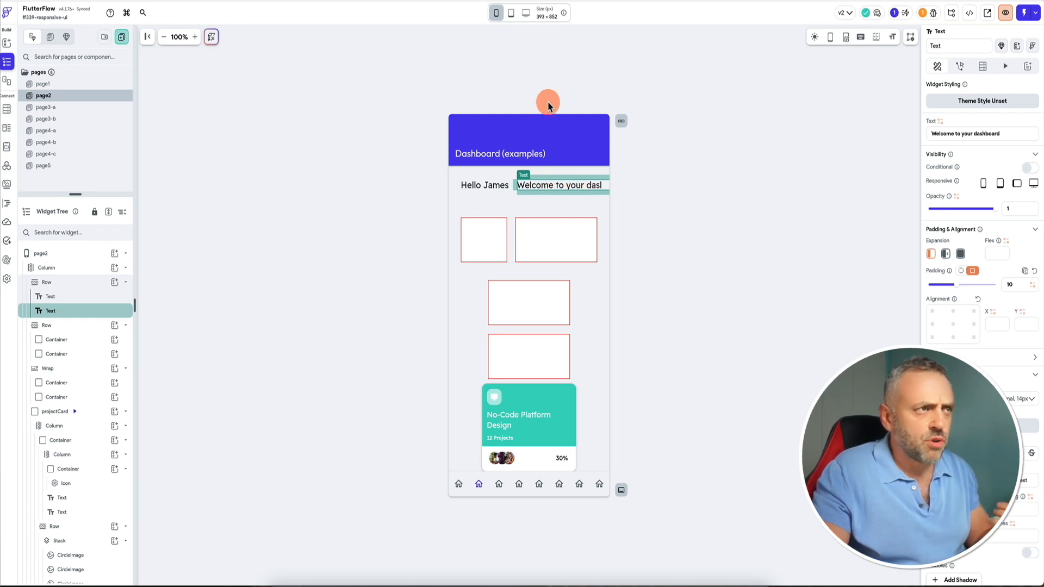
{"action": "left_click", "coordinate": [511, 15]}
{"action": "left_click", "coordinate": [497, 105]}
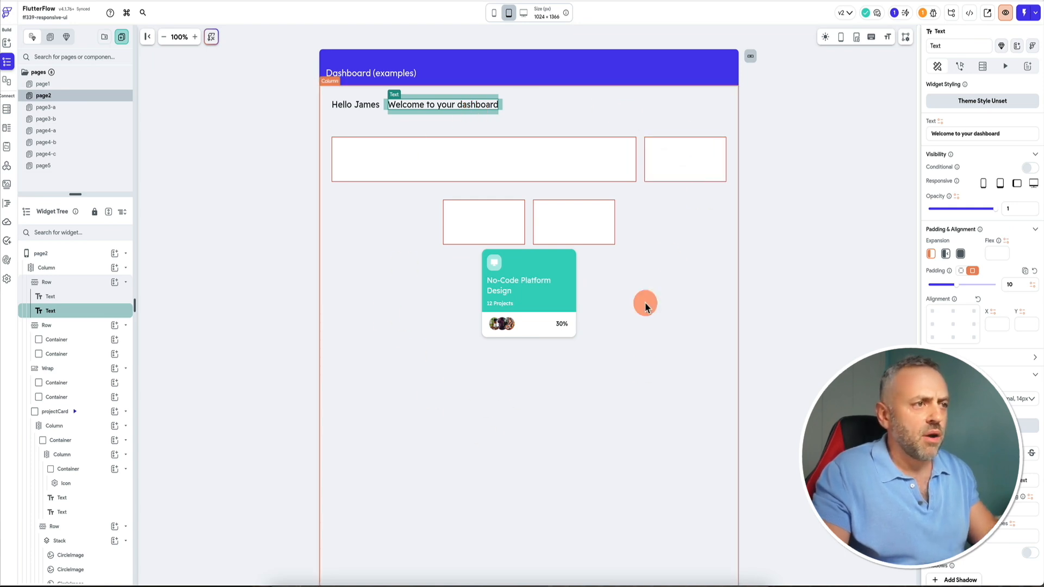
{"action": "left_click", "coordinate": [524, 12]}
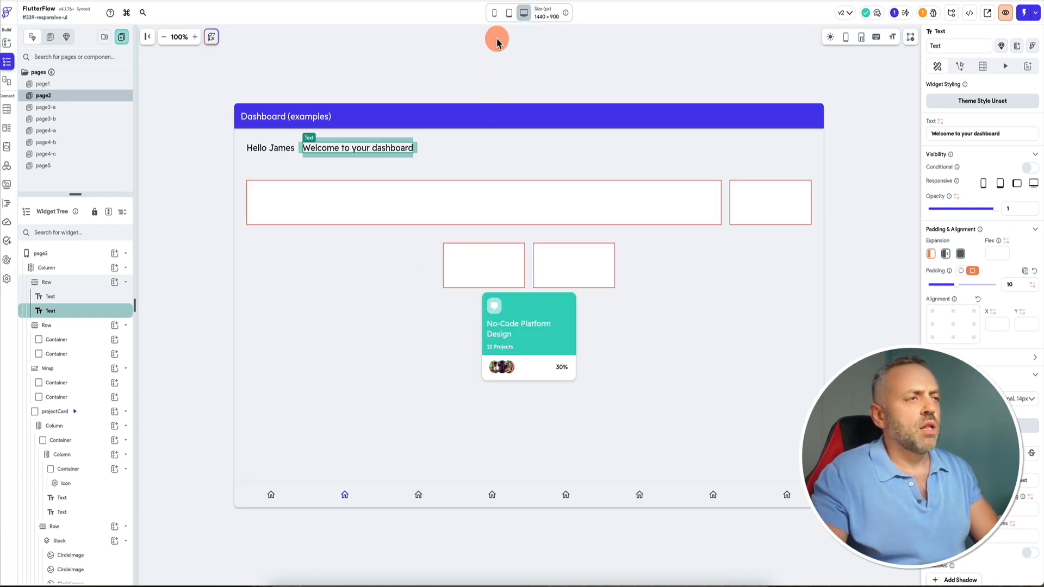
{"action": "left_click", "coordinate": [495, 14]}
Inspect the header row and its two text widgets to see how they sit on the phone canvas.
{"action": "left_click", "coordinate": [532, 179]}
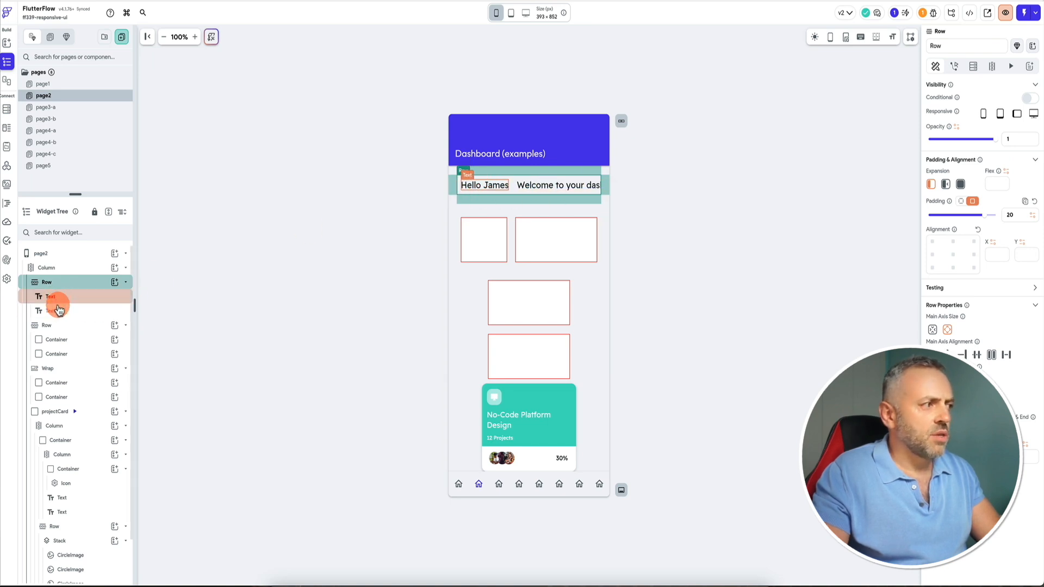
{"action": "left_click", "coordinate": [544, 191]}
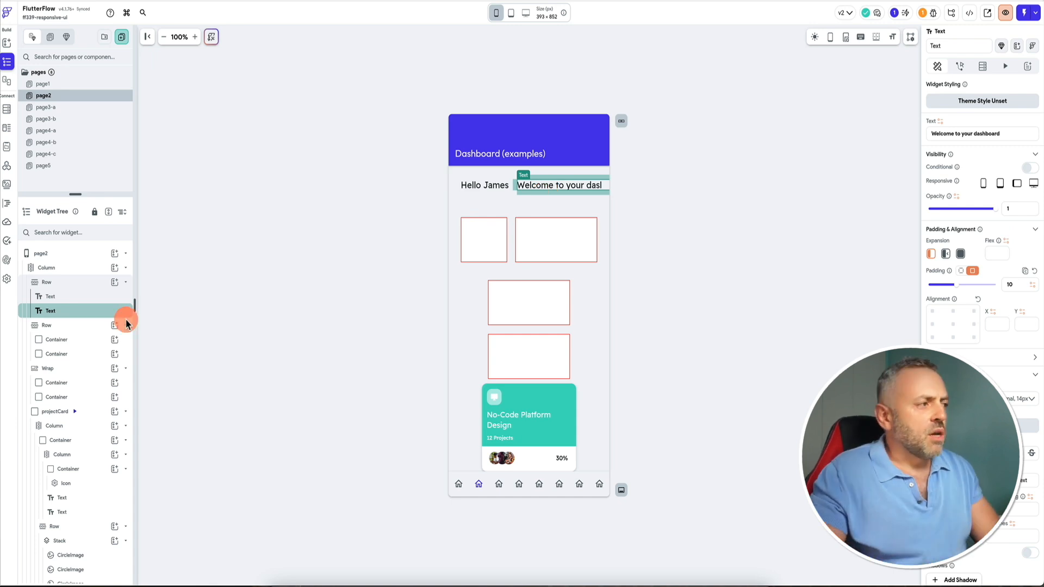
{"action": "left_click", "coordinate": [58, 282]}
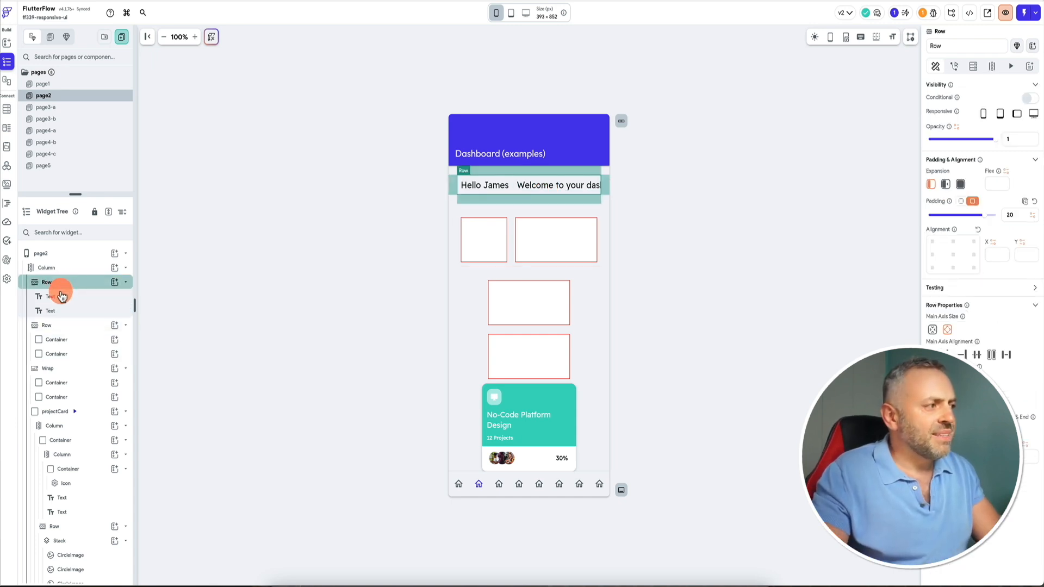
{"action": "left_click", "coordinate": [61, 295]}
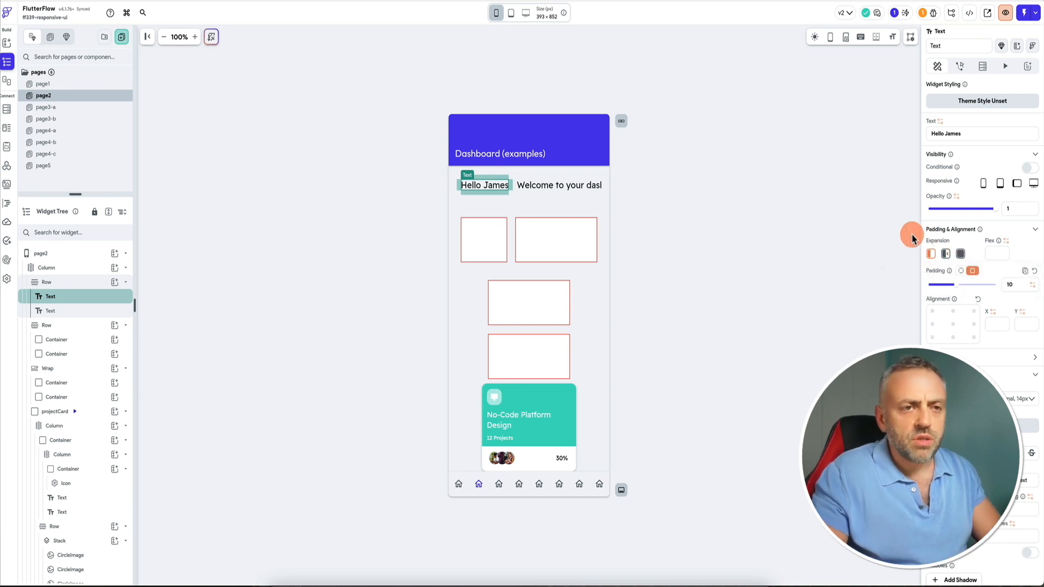
{"action": "left_click", "coordinate": [559, 185]}
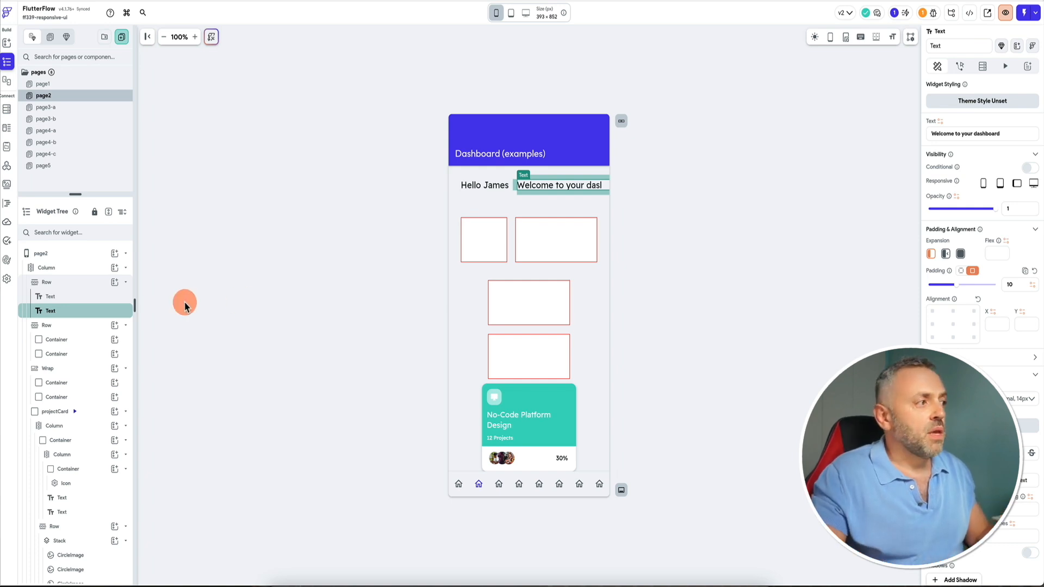
{"action": "left_click", "coordinate": [87, 283]}
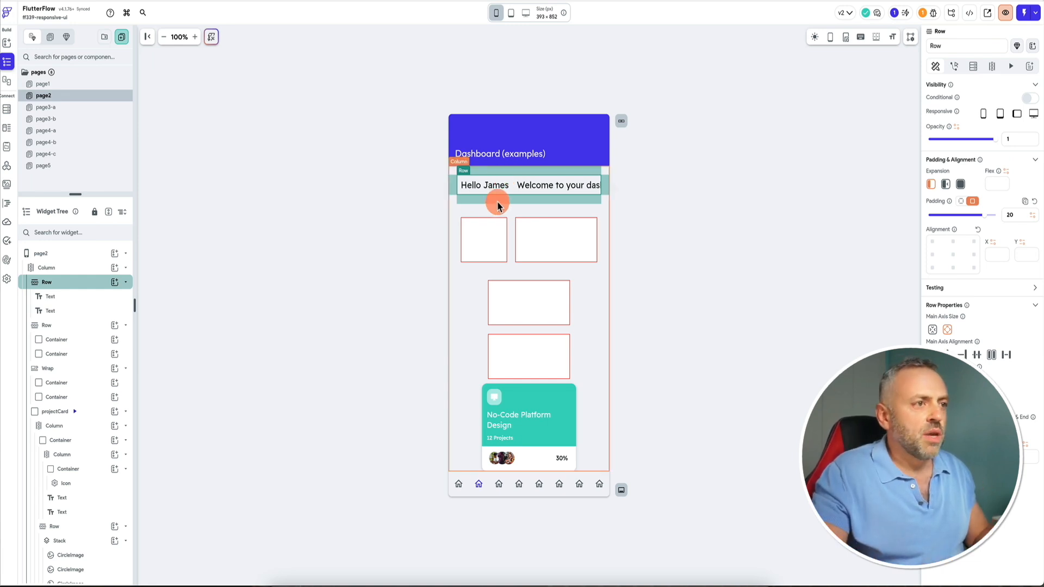
{"action": "left_click", "coordinate": [63, 303]}
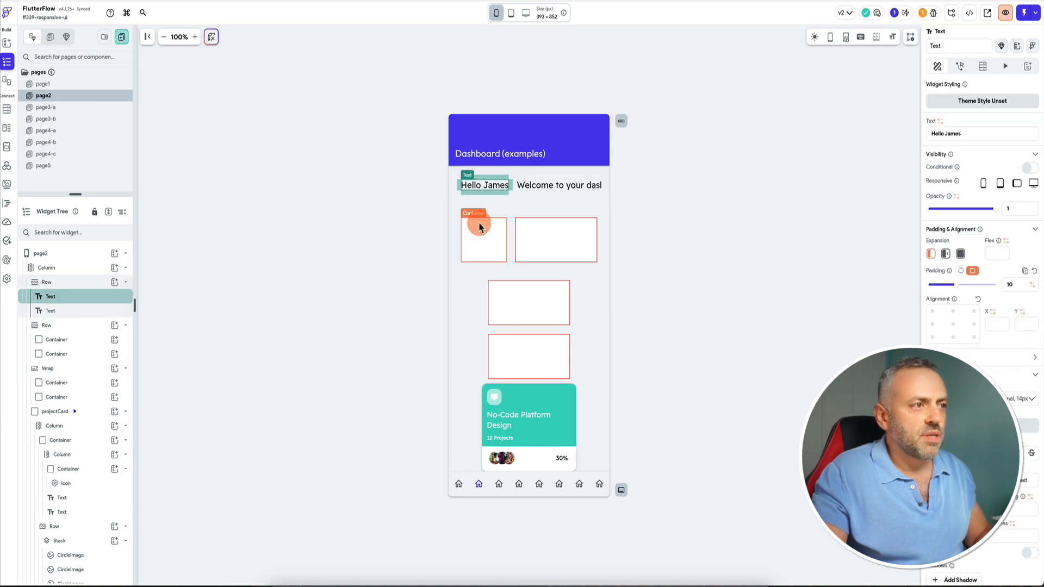
{"action": "left_click", "coordinate": [543, 190]}
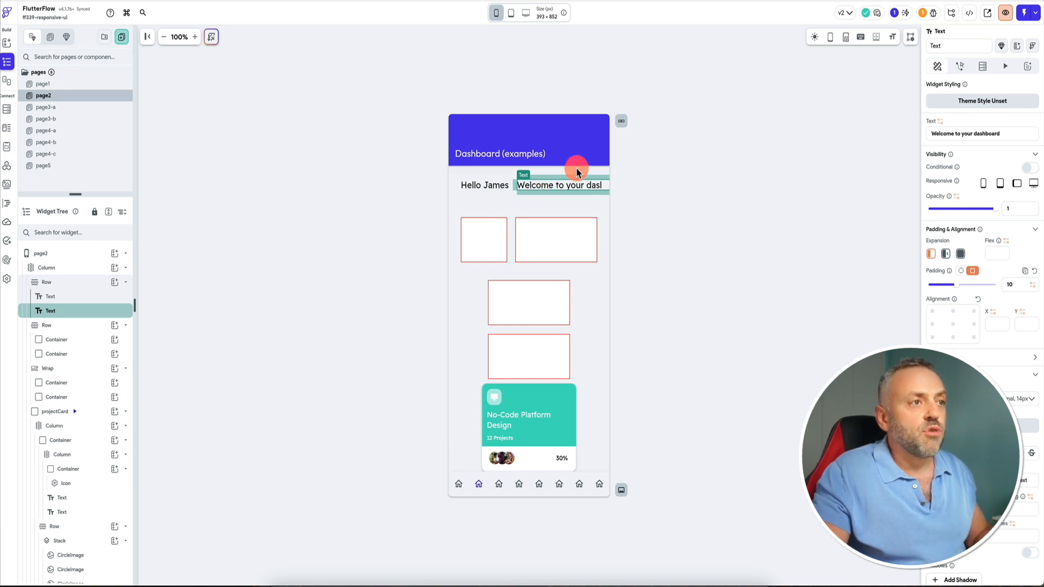
Run the page in test mode and view it at phone, tablet and desktop sizes before returning to the editor.
{"action": "left_click", "coordinate": [1023, 13]}
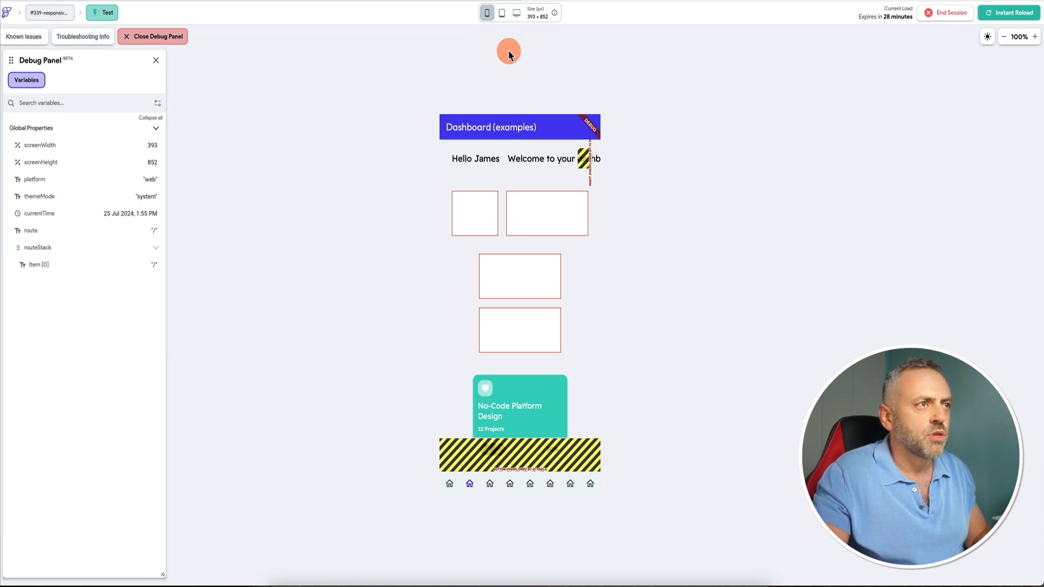
{"action": "left_click", "coordinate": [502, 14]}
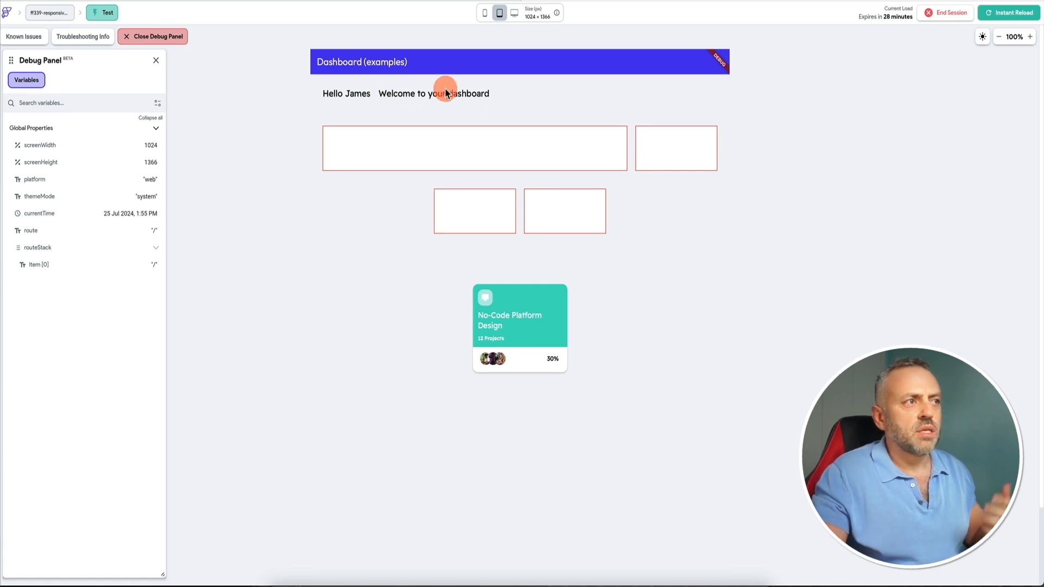
{"action": "left_click", "coordinate": [514, 12]}
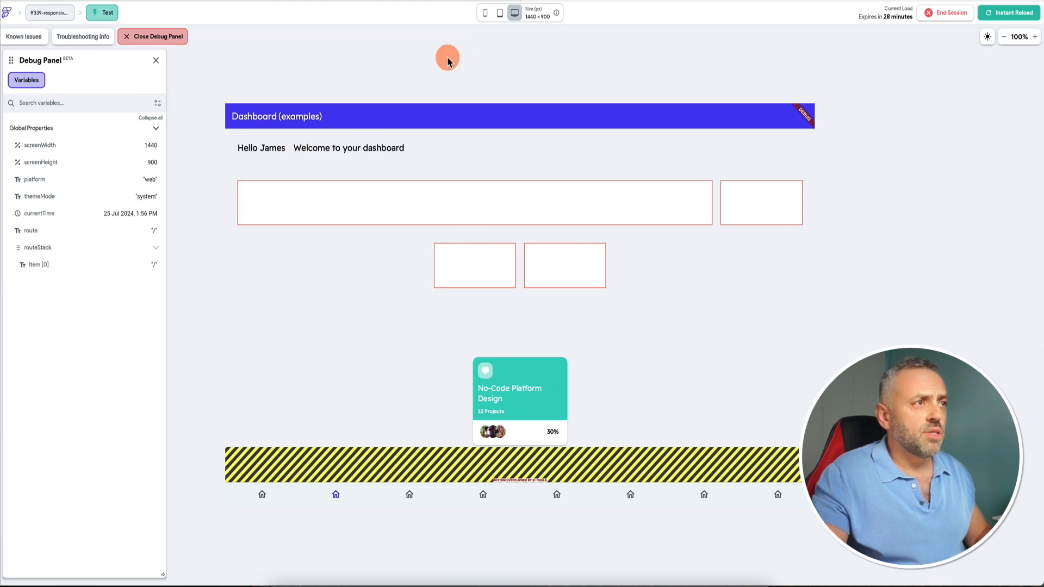
{"action": "left_click", "coordinate": [485, 12]}
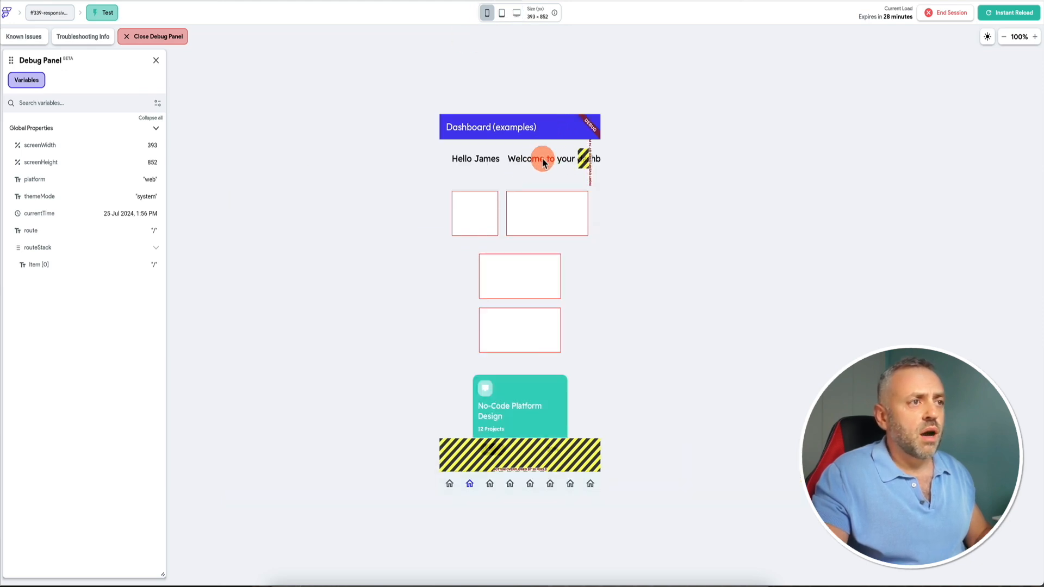
{"action": "key", "text": "ctrl+shift+Tab"}
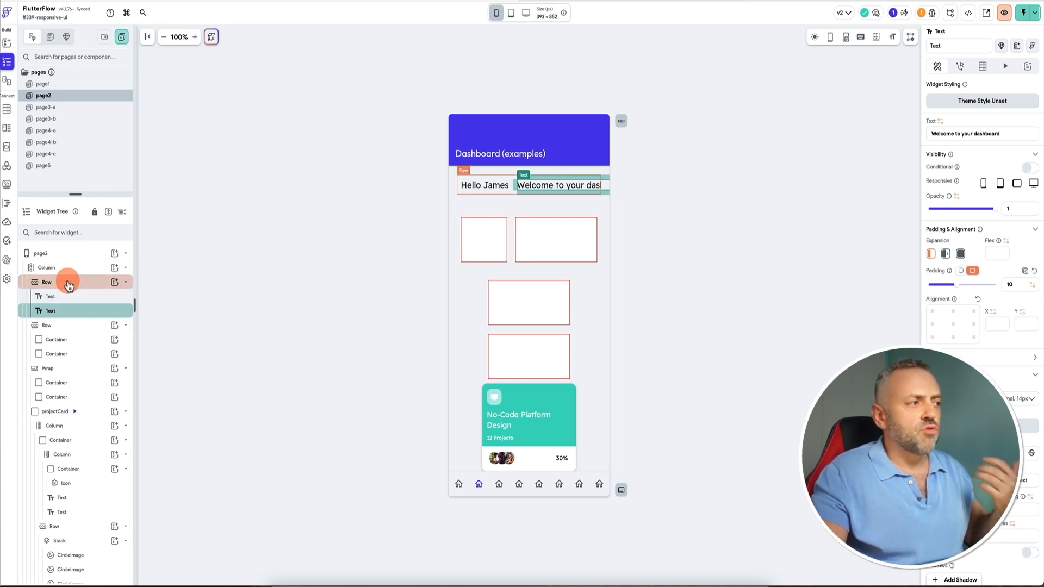
Set the welcome text's expansion to Expanded so it wraps inside the header row.
{"action": "left_click", "coordinate": [960, 254]}
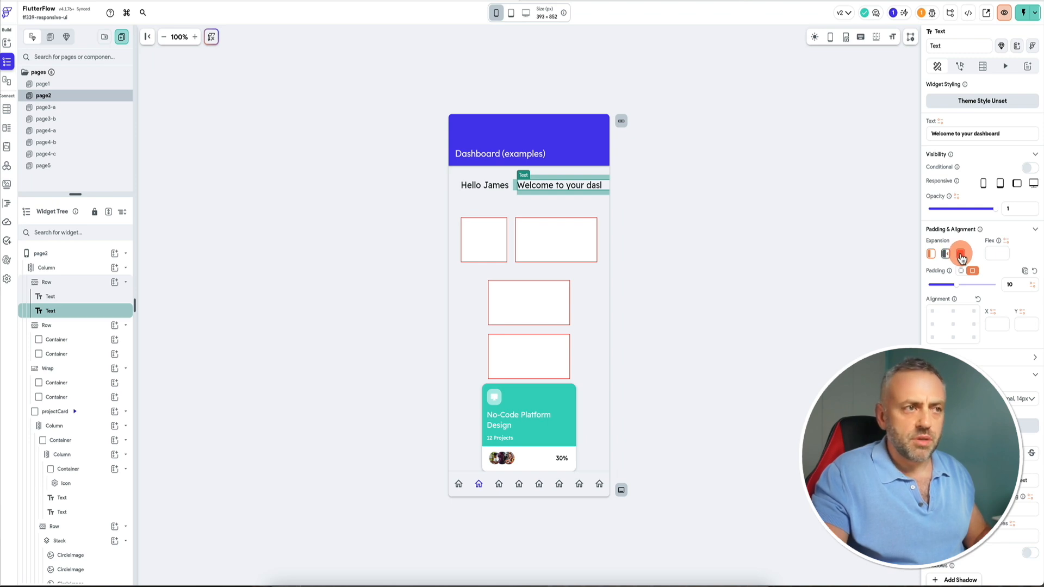
{"action": "left_click", "coordinate": [961, 258]}
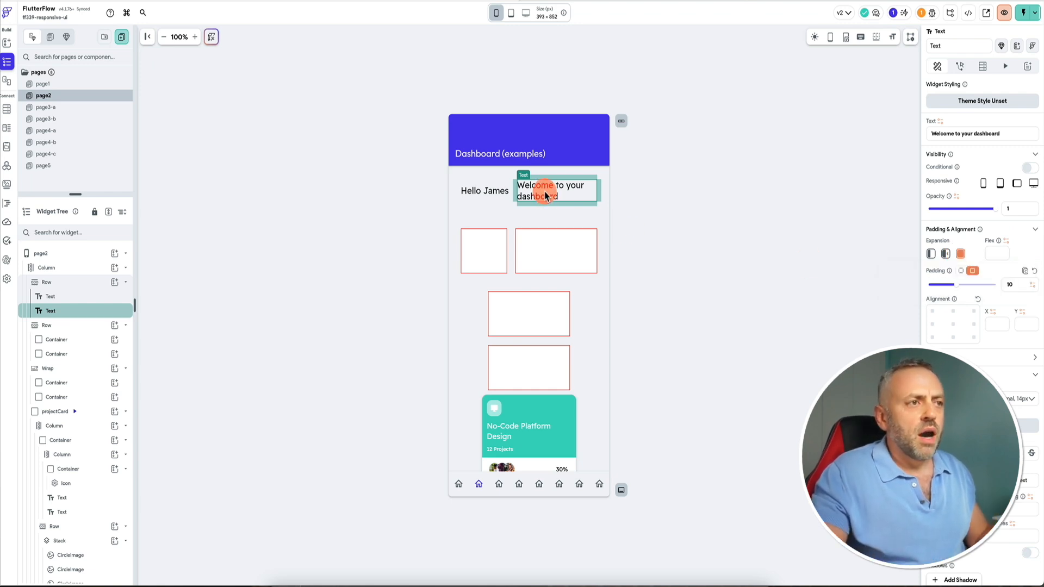
{"action": "left_click", "coordinate": [963, 255]}
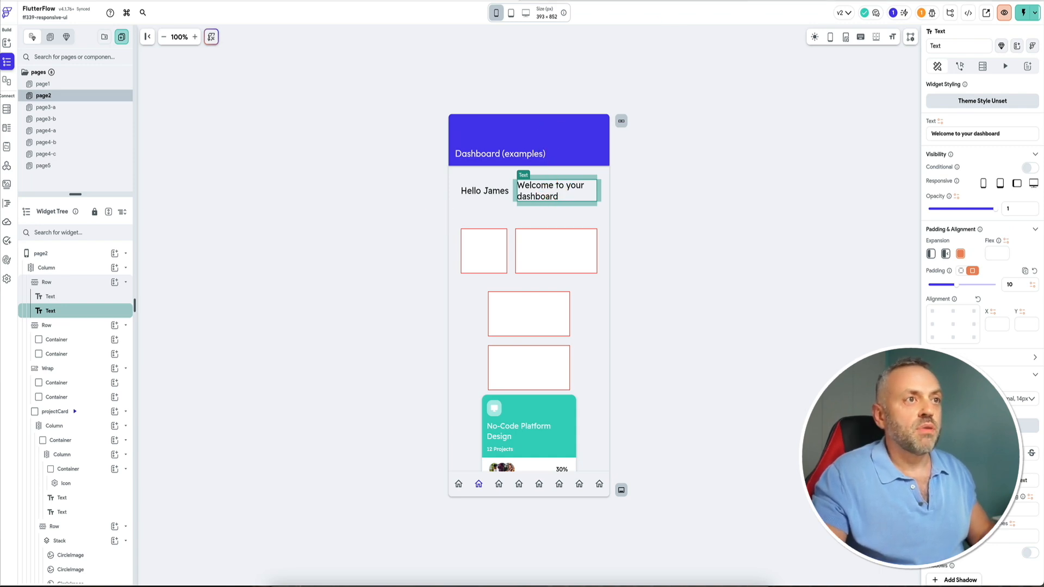
Reload the test session and navigate to the dashboard page to check the wrapped welcome text.
{"action": "left_click", "coordinate": [1023, 13]}
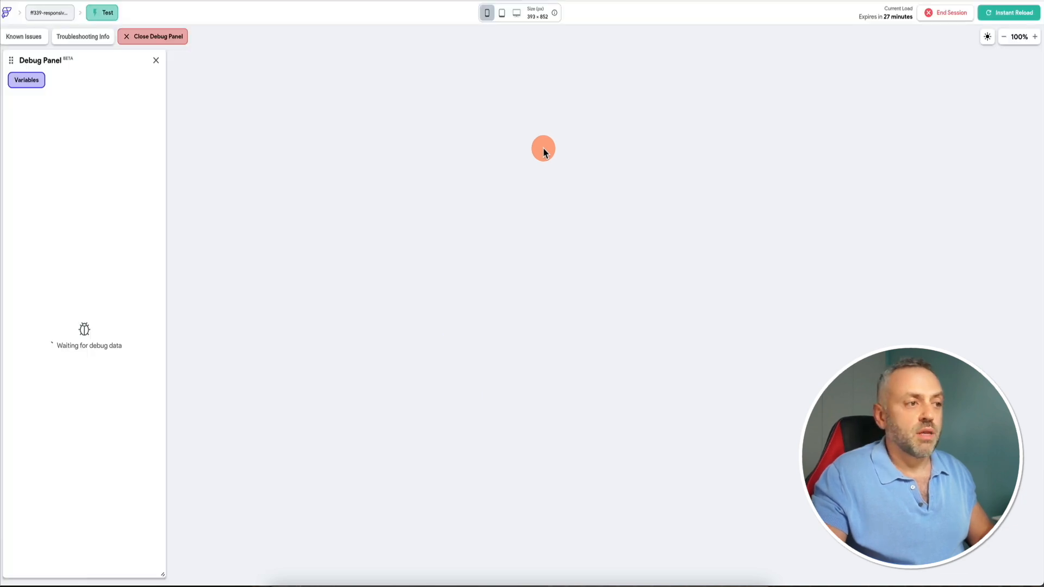
{"action": "left_click", "coordinate": [995, 15]}
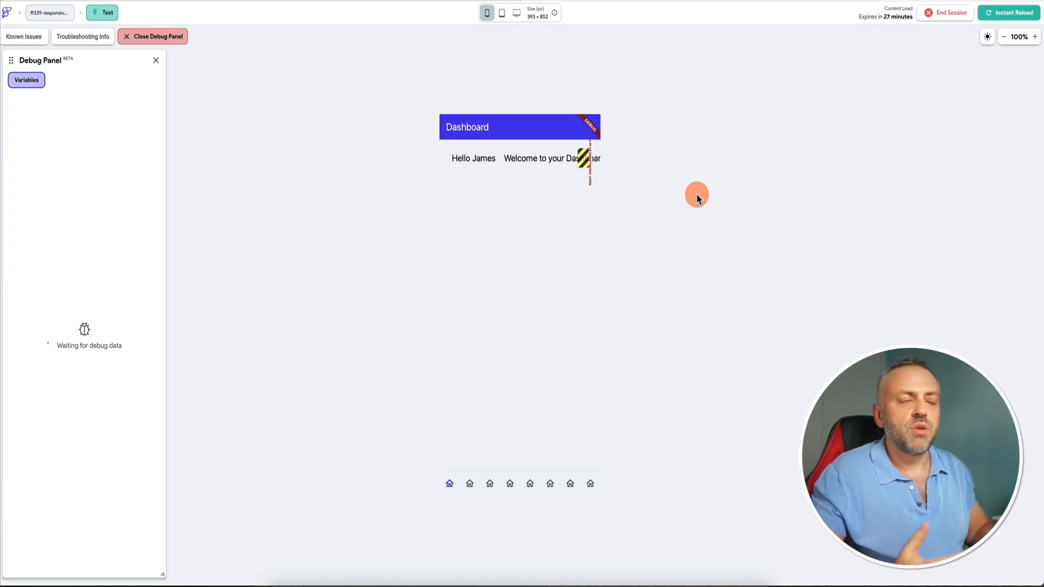
{"action": "left_click", "coordinate": [469, 483]}
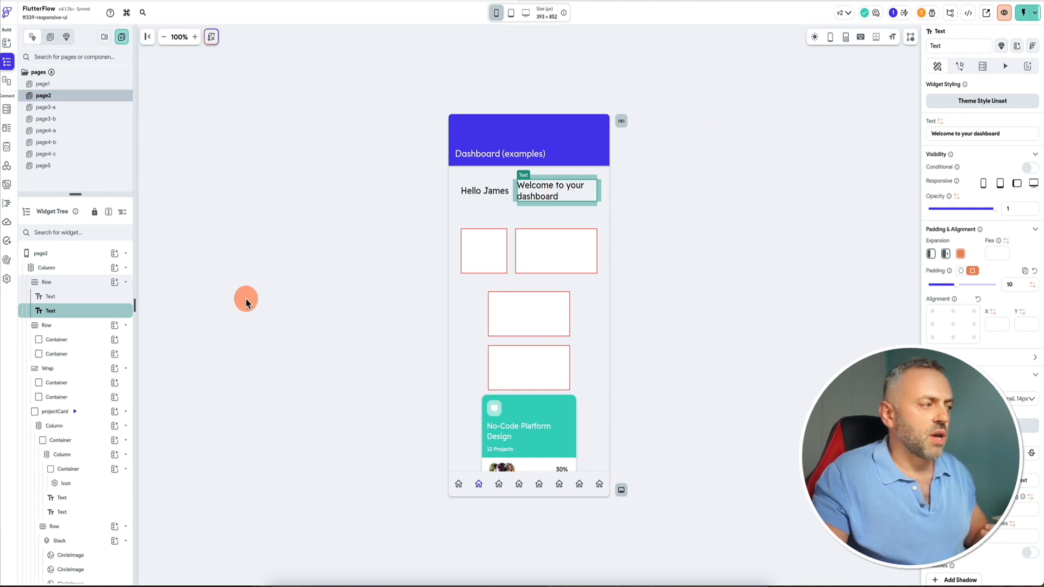
Try the welcome text's default, flexible and expanded expansion modes, finishing on Expanded.
{"action": "left_click", "coordinate": [930, 254]}
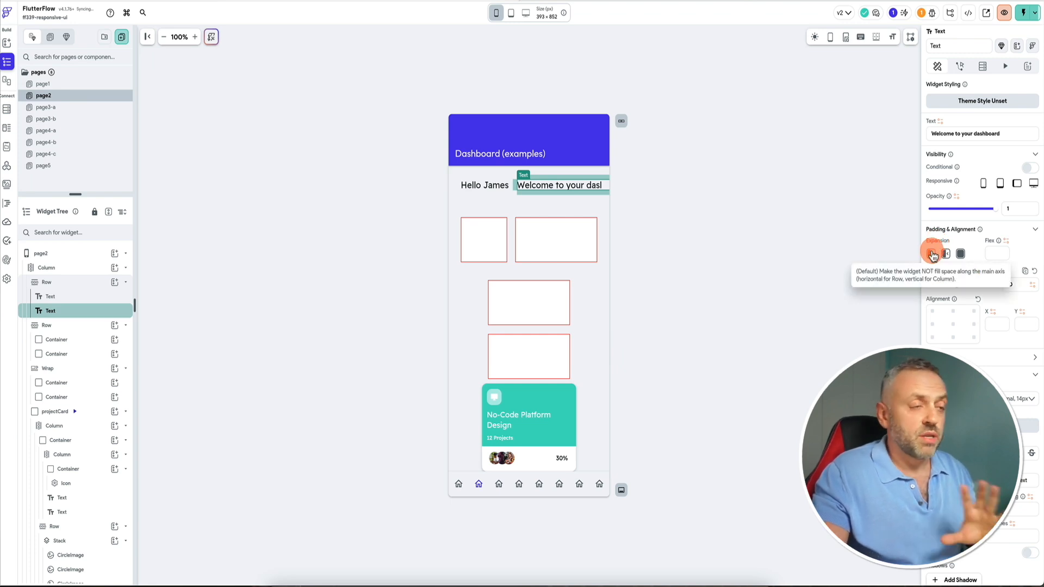
{"action": "left_click", "coordinate": [946, 255]}
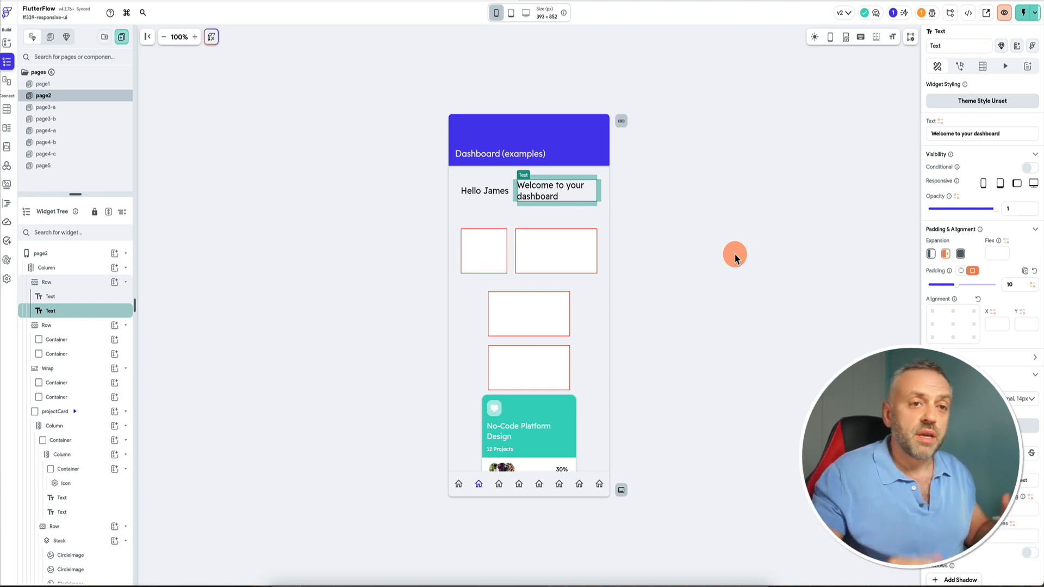
{"action": "left_click", "coordinate": [962, 254]}
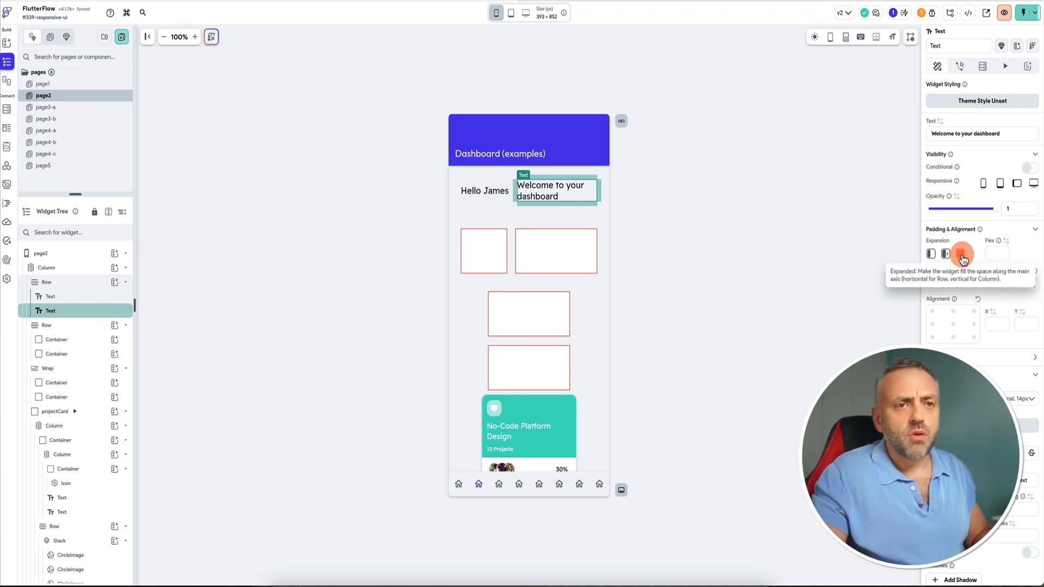
{"action": "left_click", "coordinate": [946, 255]}
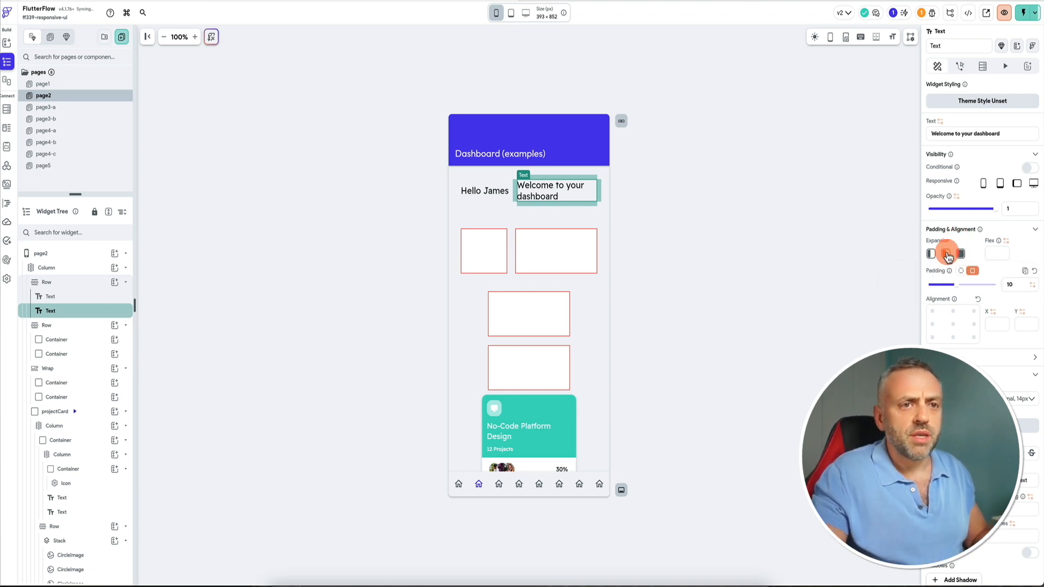
{"action": "left_click", "coordinate": [961, 255]}
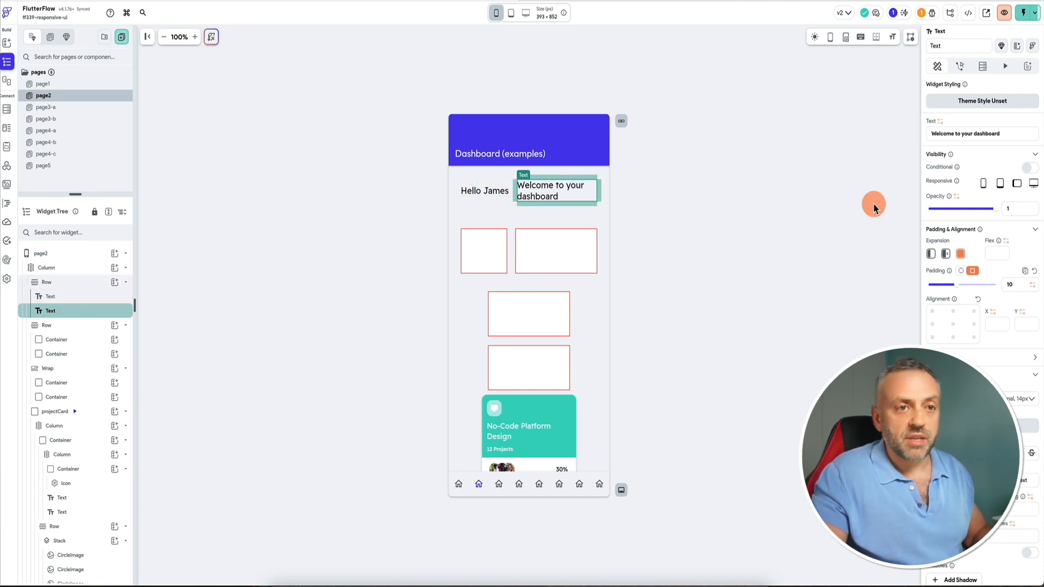
{"action": "left_click", "coordinate": [949, 253]}
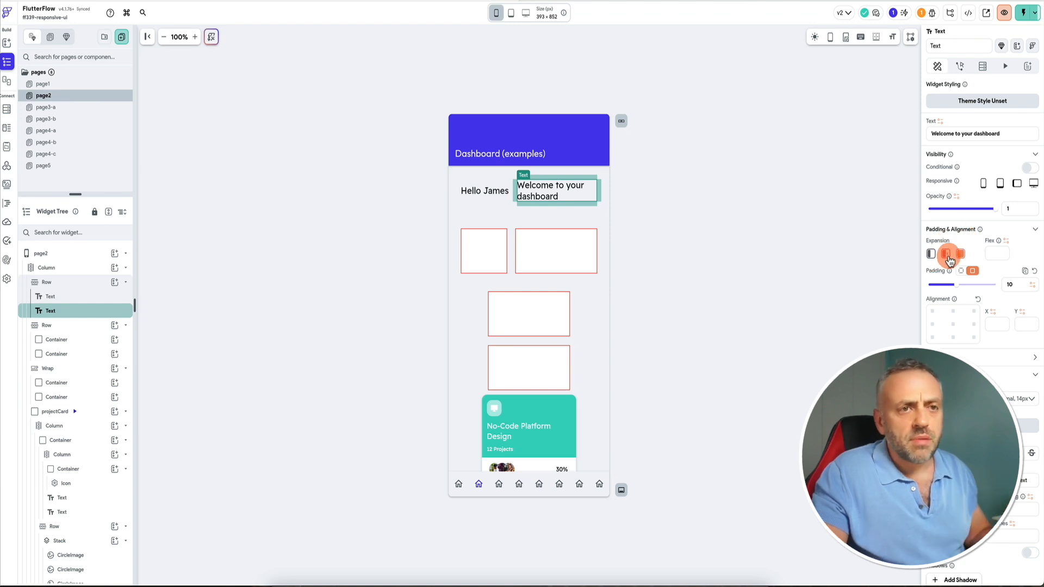
{"action": "left_click", "coordinate": [931, 250]}
{"action": "left_click", "coordinate": [966, 246]}
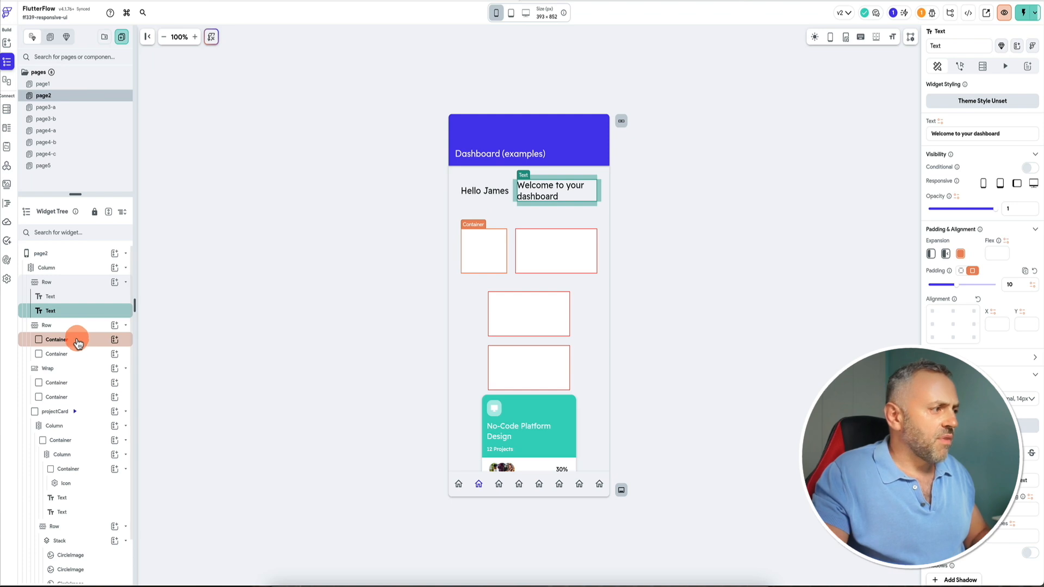
Inspect the project card's column and container, then the row of boxes and its two containers.
{"action": "left_click", "coordinate": [87, 456]}
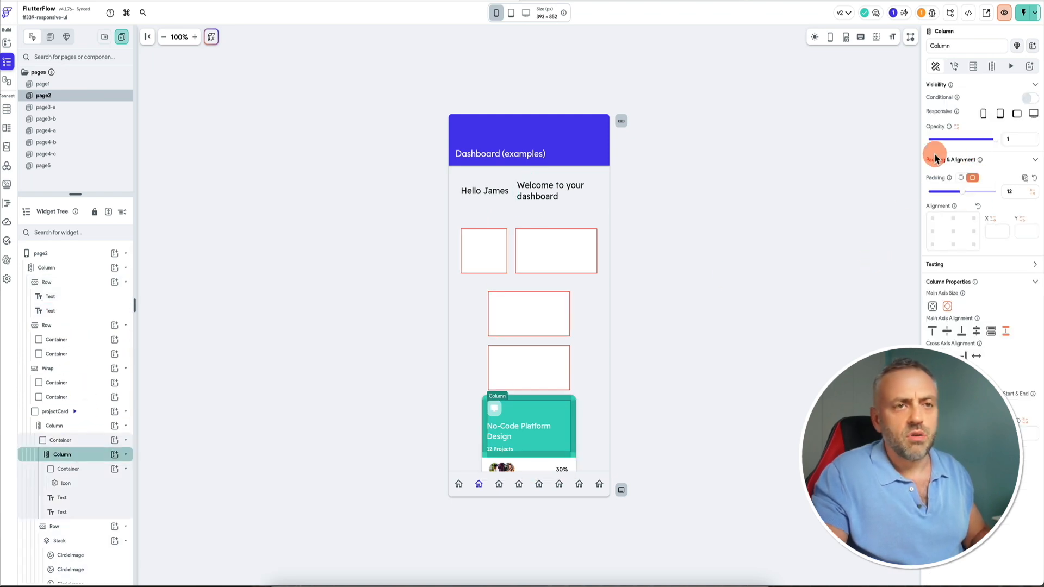
{"action": "left_click", "coordinate": [77, 440]}
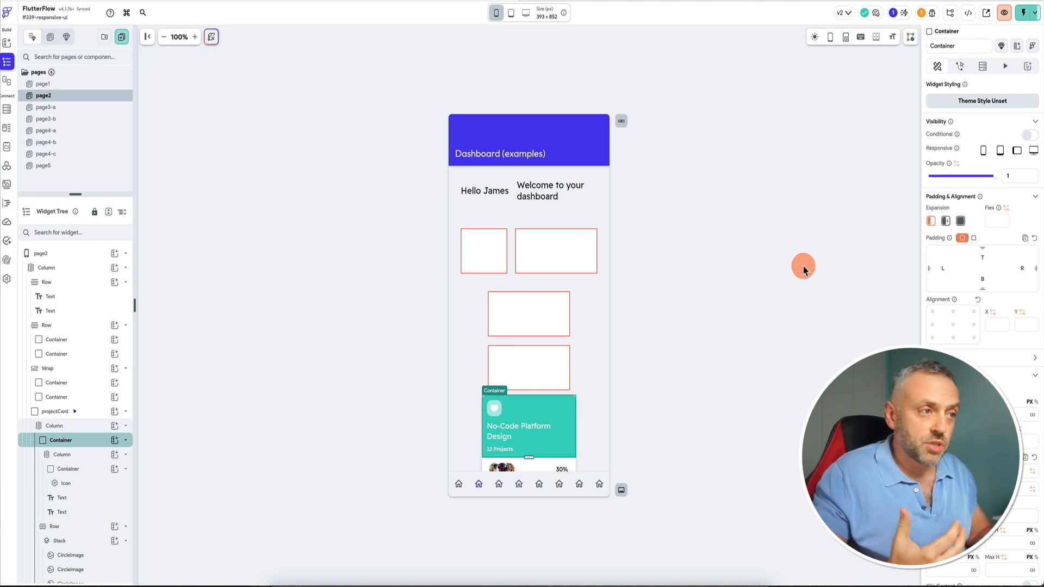
{"action": "left_click", "coordinate": [502, 229]}
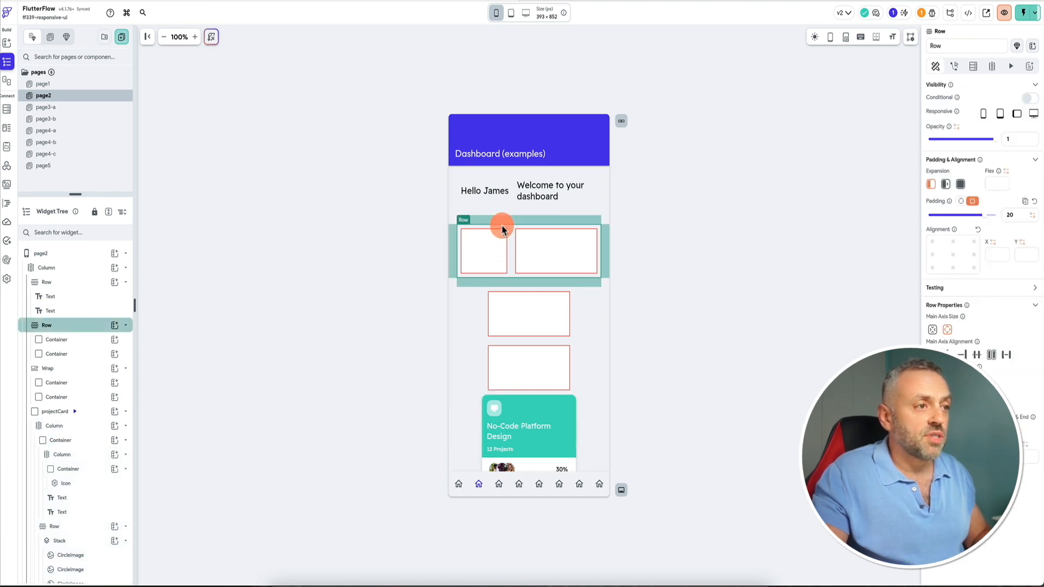
{"action": "left_click", "coordinate": [480, 244]}
{"action": "left_click", "coordinate": [537, 249]}
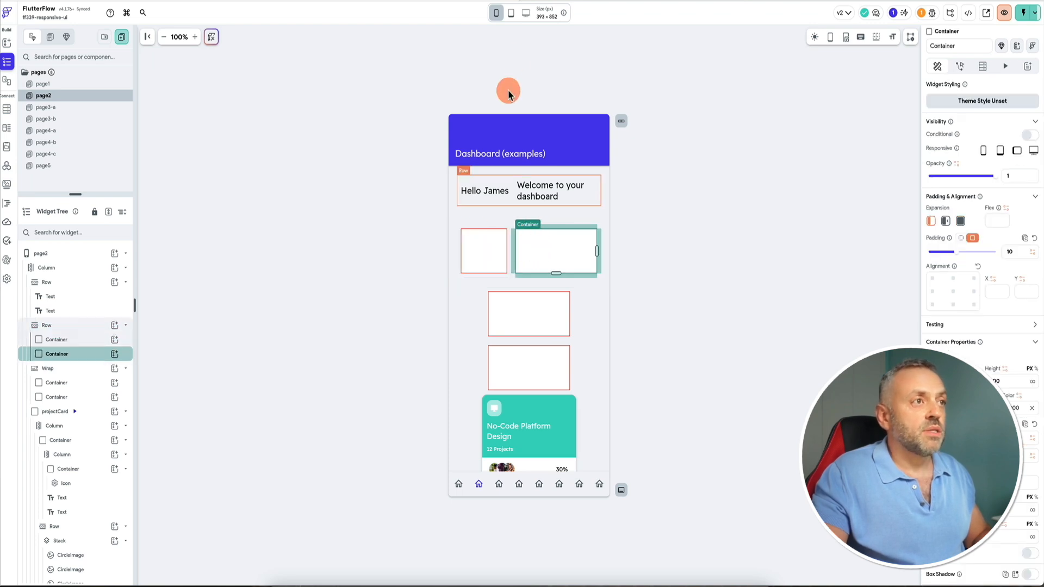
Try a different expansion mode on the first box of the two-box row after previewing the tablet size.
{"action": "left_click", "coordinate": [511, 15]}
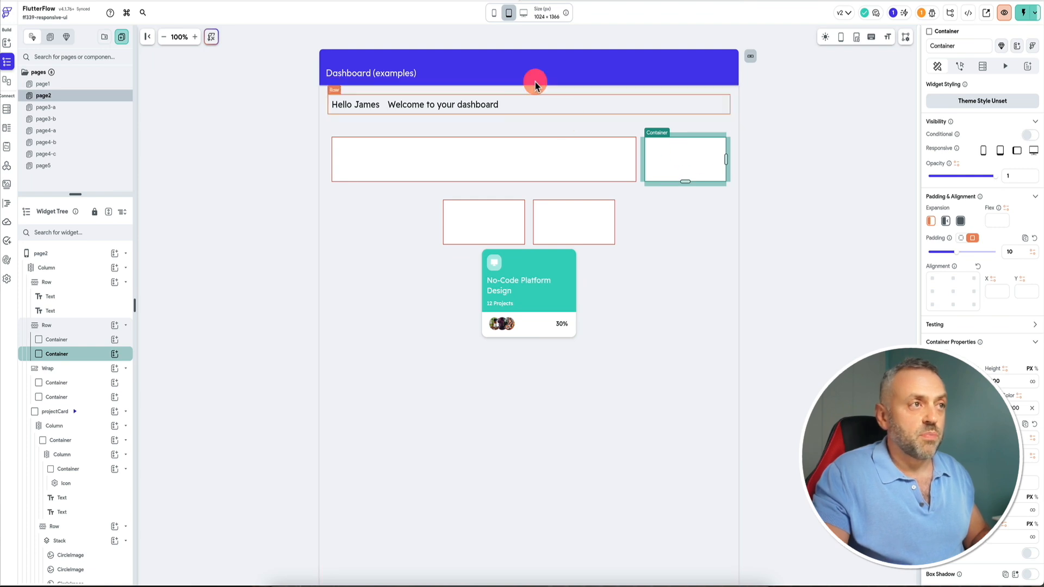
{"action": "left_click", "coordinate": [493, 13]}
{"action": "left_click", "coordinate": [478, 241]}
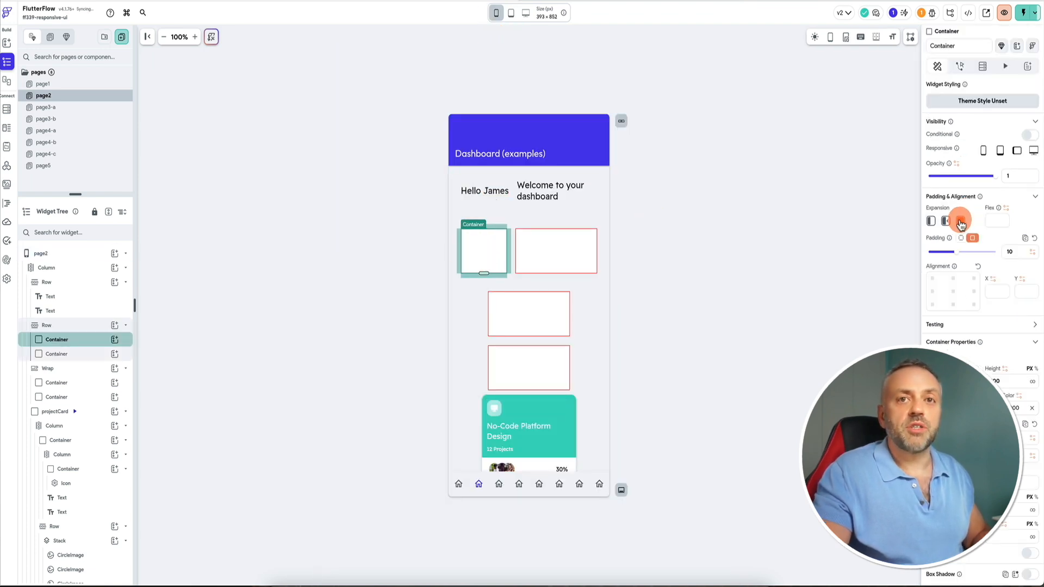
{"action": "left_click", "coordinate": [545, 258]}
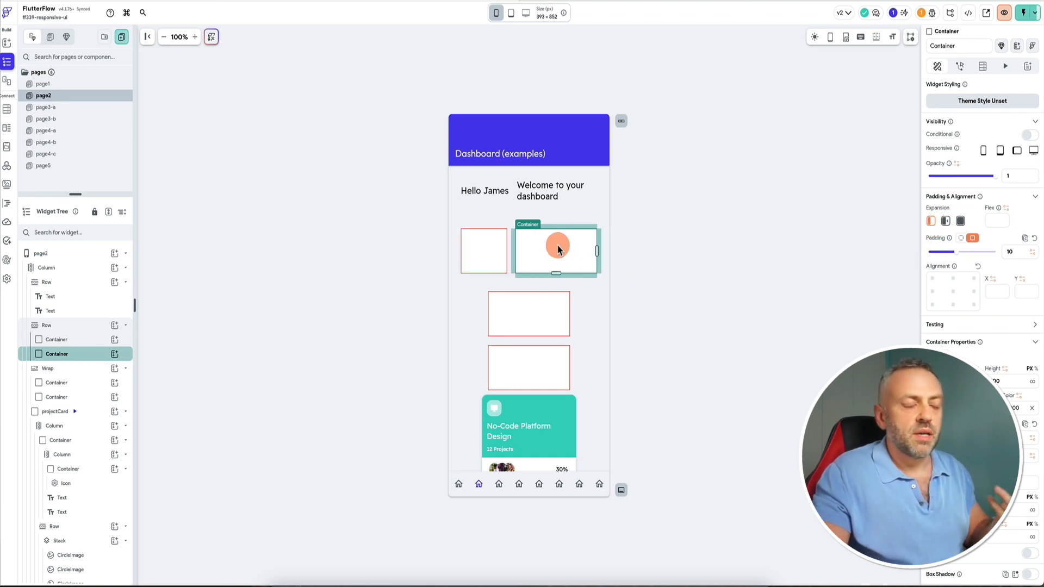
{"action": "left_click", "coordinate": [493, 247]}
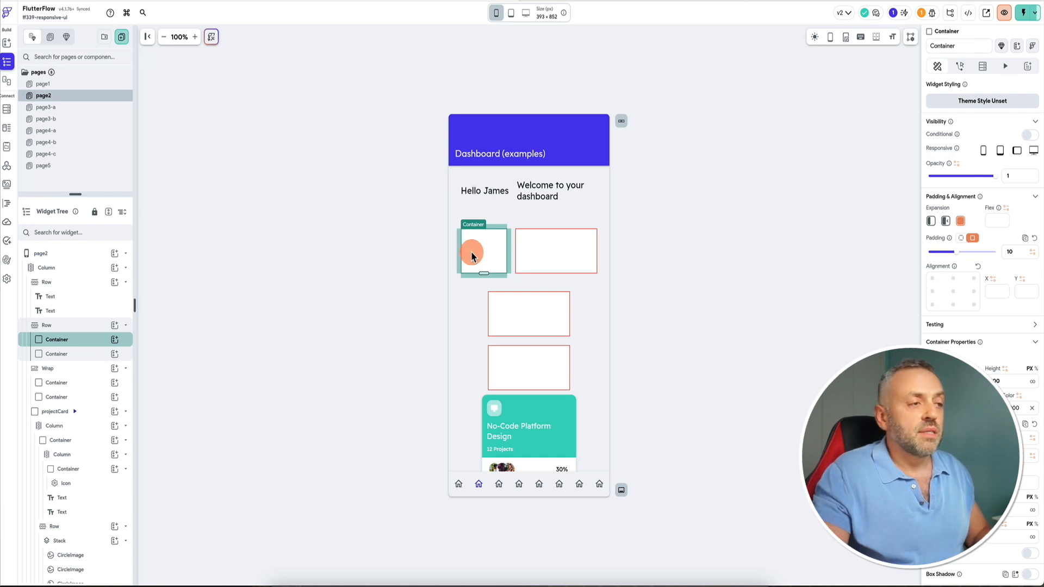
{"action": "left_click", "coordinate": [931, 221]}
{"action": "left_click", "coordinate": [580, 260]}
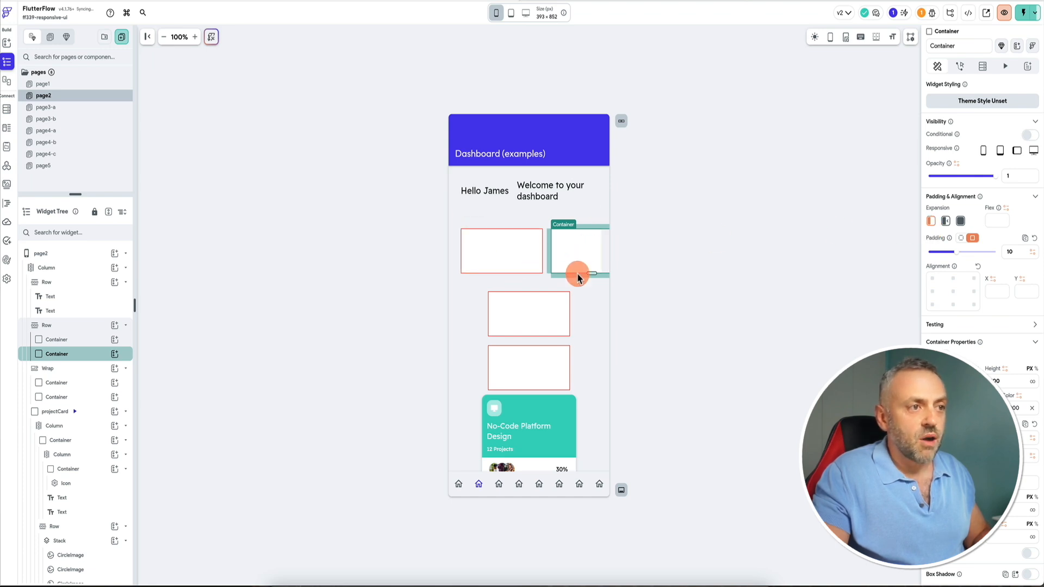
Set the expansion of both boxes in the two-box row to Expanded.
{"action": "left_click", "coordinate": [511, 14]}
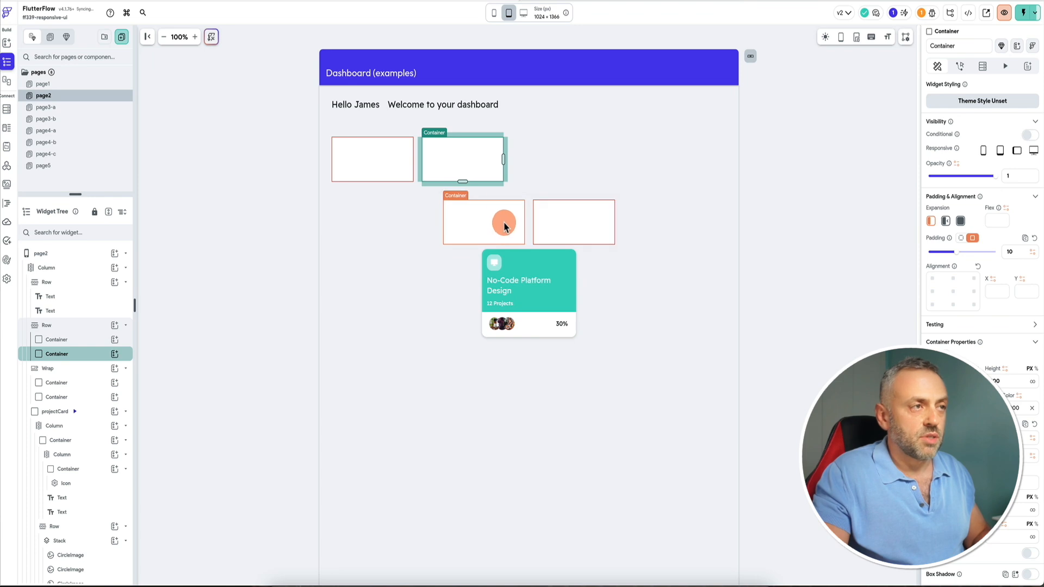
{"action": "left_click", "coordinate": [493, 12]}
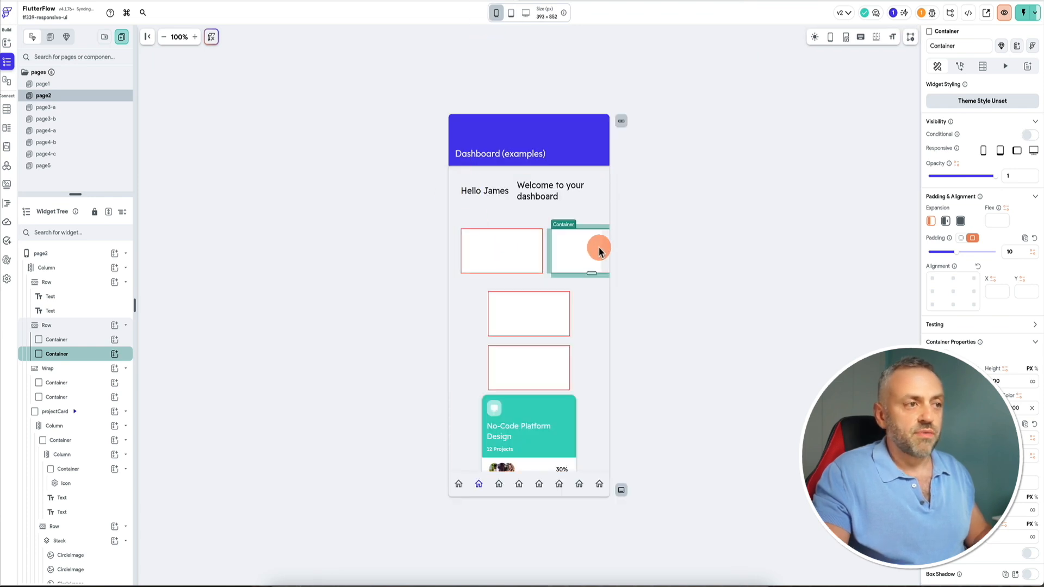
{"action": "left_click", "coordinate": [508, 242]}
{"action": "left_click", "coordinate": [960, 222]}
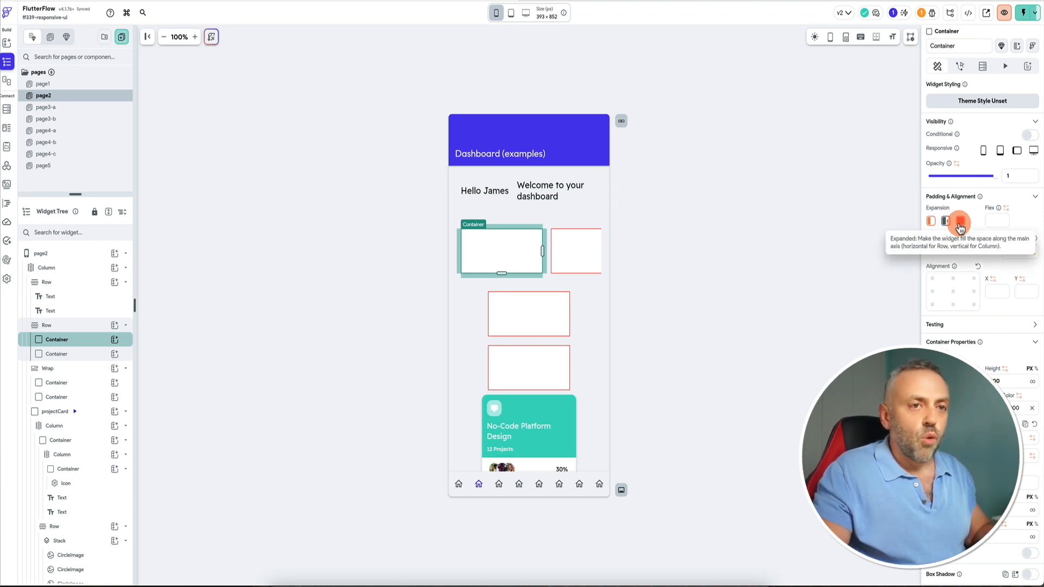
{"action": "left_click", "coordinate": [545, 249]}
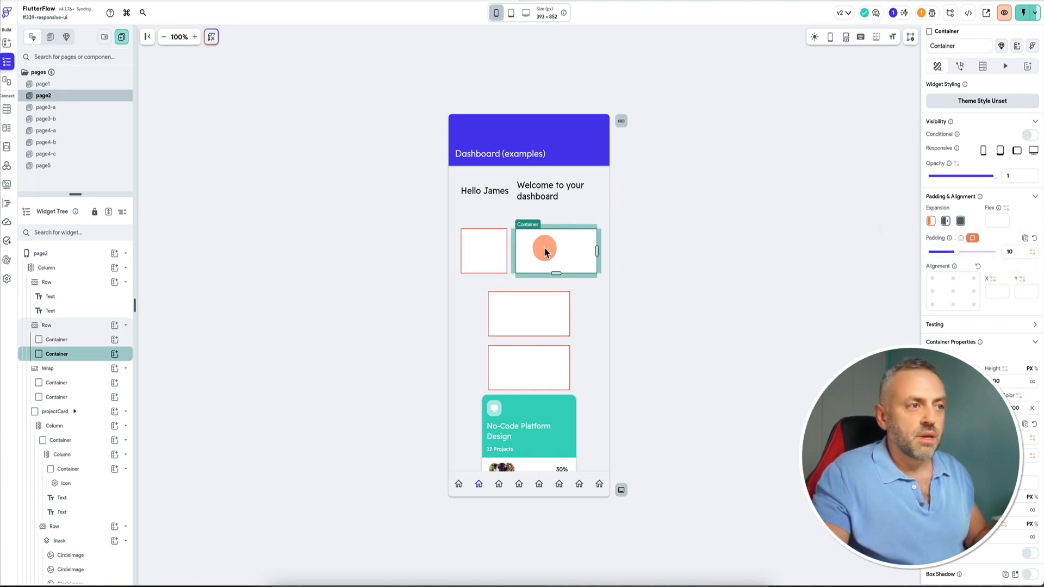
{"action": "left_click", "coordinate": [960, 223]}
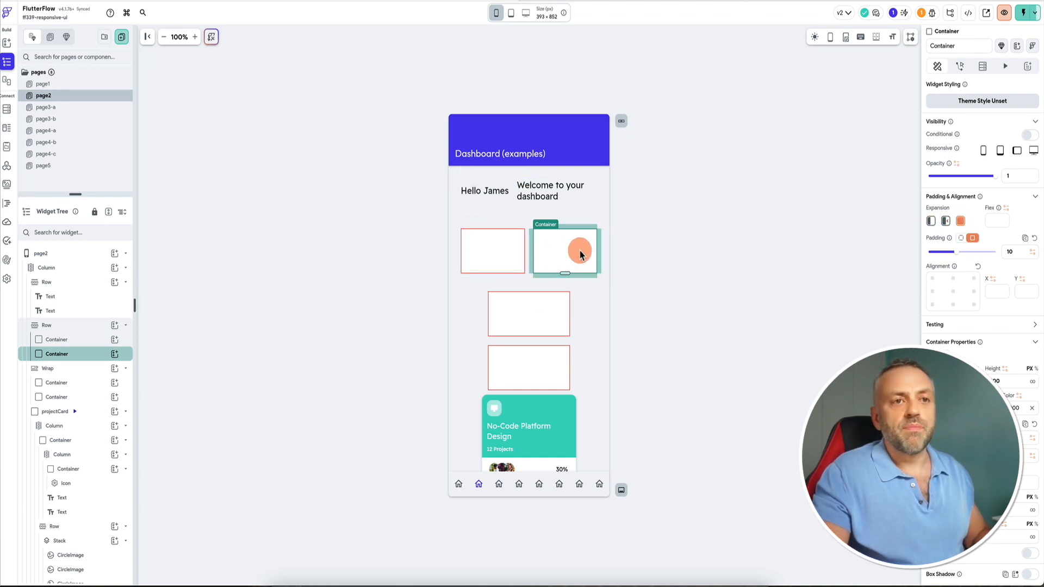
Set the second box's flex value to 3.
{"action": "left_click", "coordinate": [998, 219]}
{"action": "type", "text": "2"}
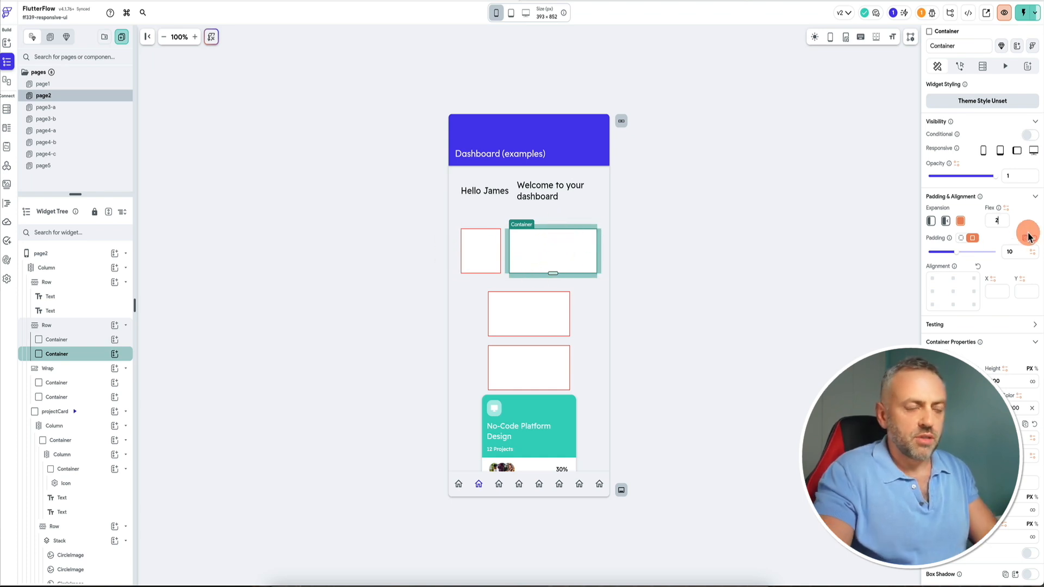
{"action": "type", "text": "1"}
{"action": "left_click", "coordinate": [572, 259]}
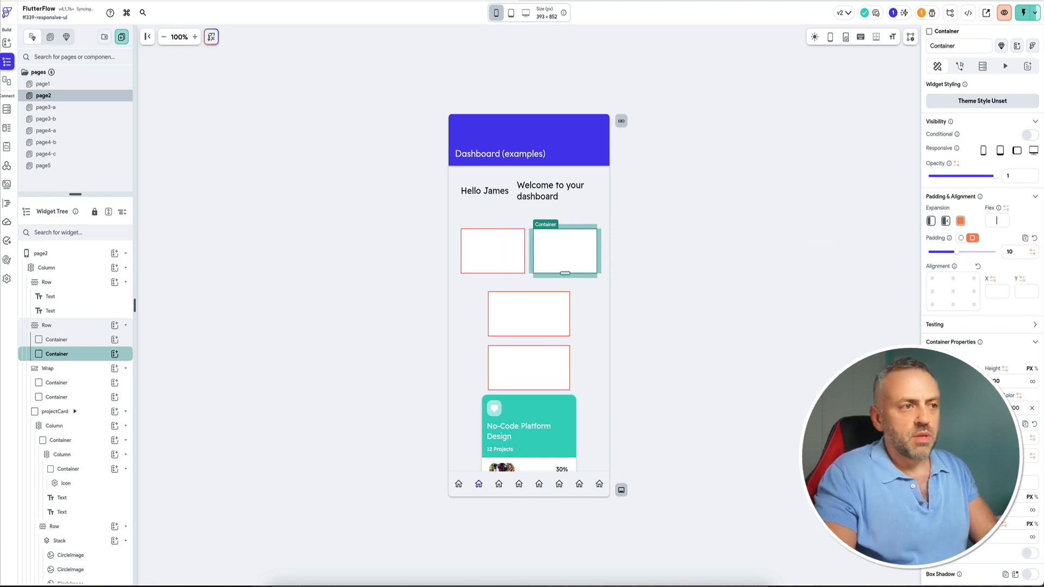
{"action": "type", "text": "3"}
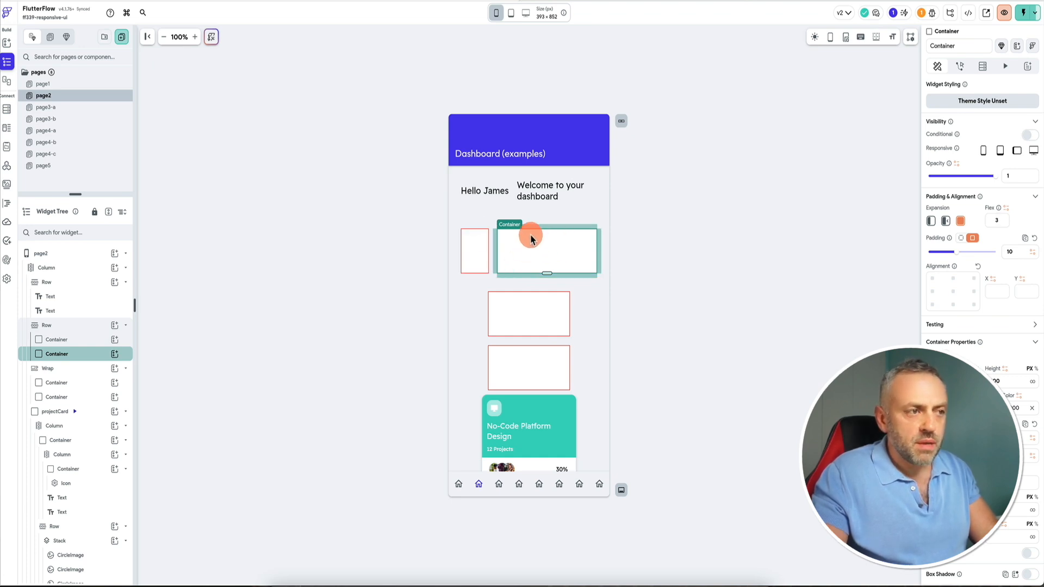
Set the first box's flex value to 2.
{"action": "left_click", "coordinate": [468, 252]}
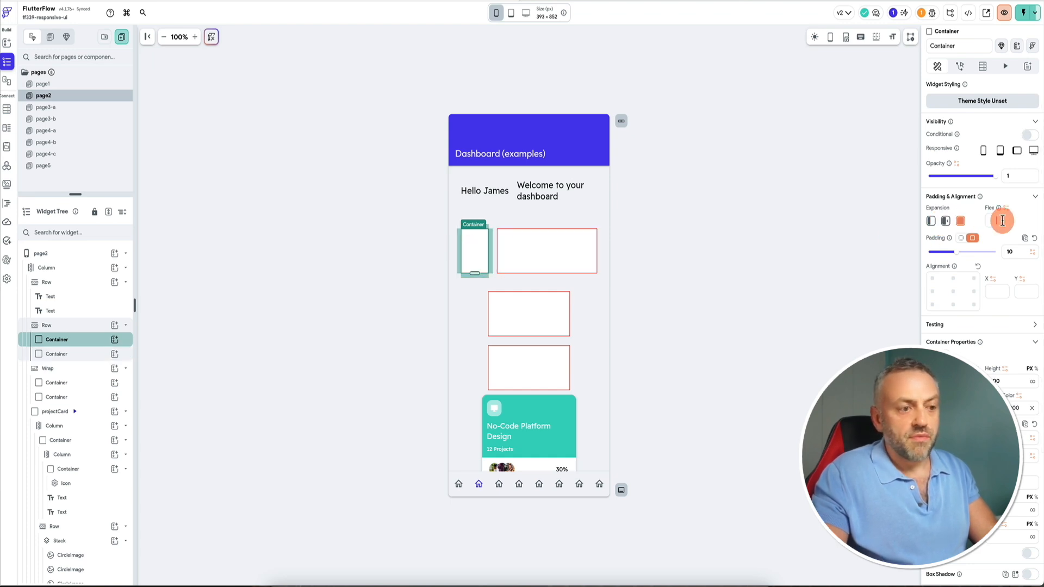
{"action": "type", "text": "2"}
{"action": "left_click", "coordinate": [883, 232]}
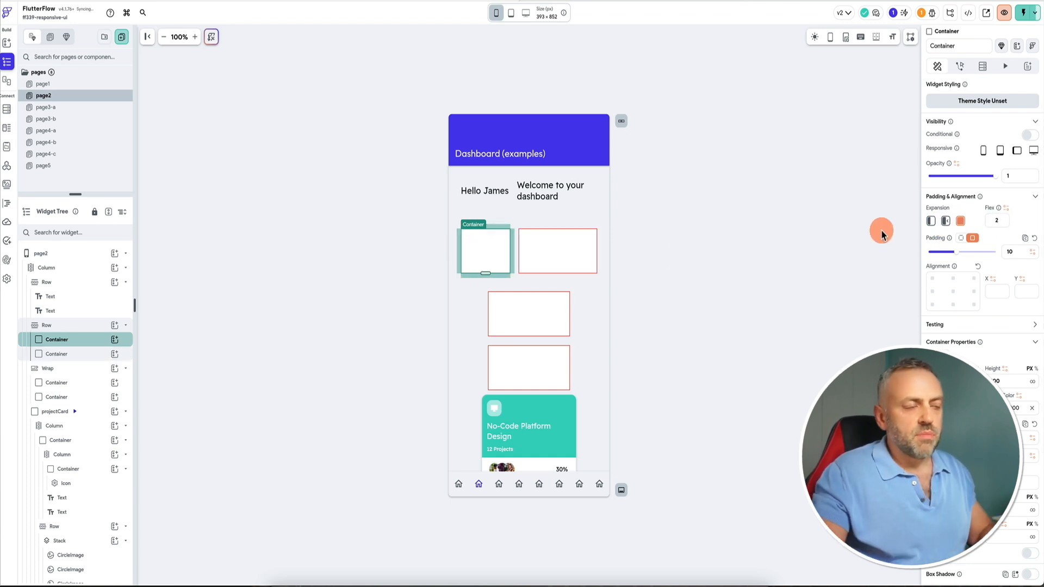
Set the second box's flex value to 1.
{"action": "left_click", "coordinate": [559, 247]}
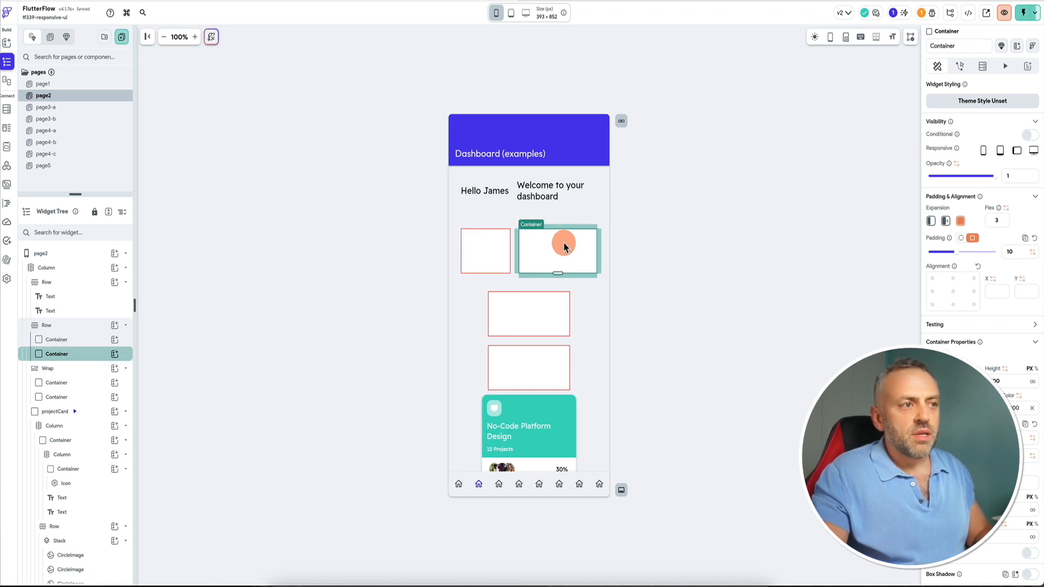
{"action": "left_click", "coordinate": [991, 221]}
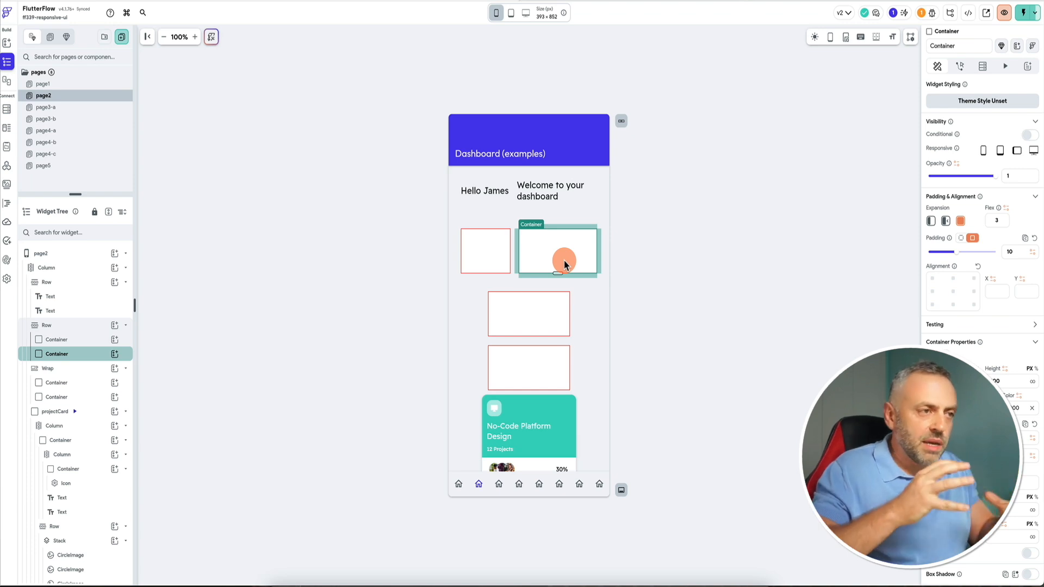
{"action": "left_click", "coordinate": [479, 252]}
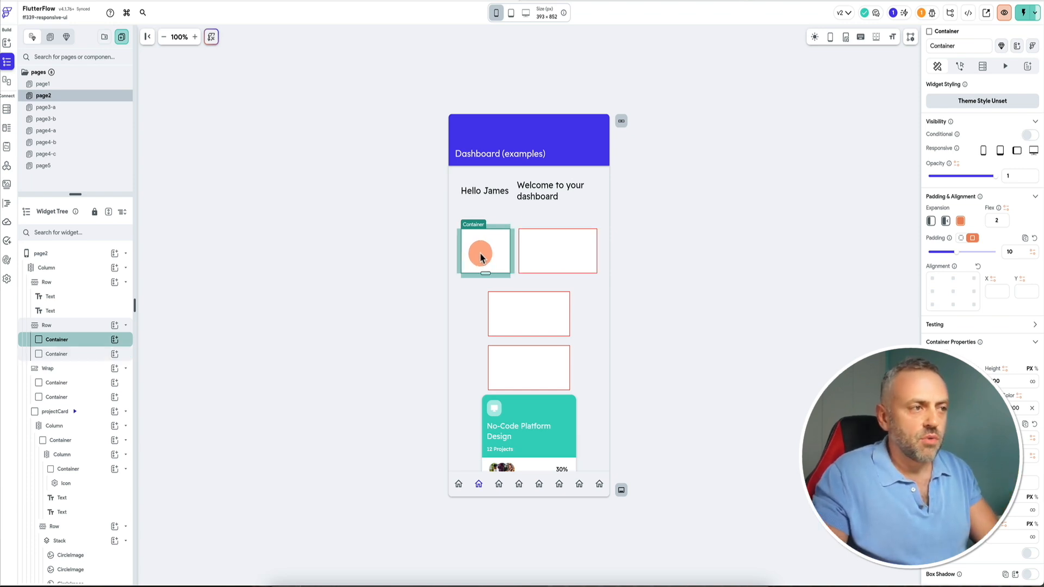
{"action": "left_click", "coordinate": [571, 252]}
{"action": "left_click", "coordinate": [1002, 221]}
{"action": "type", "text": "1"}
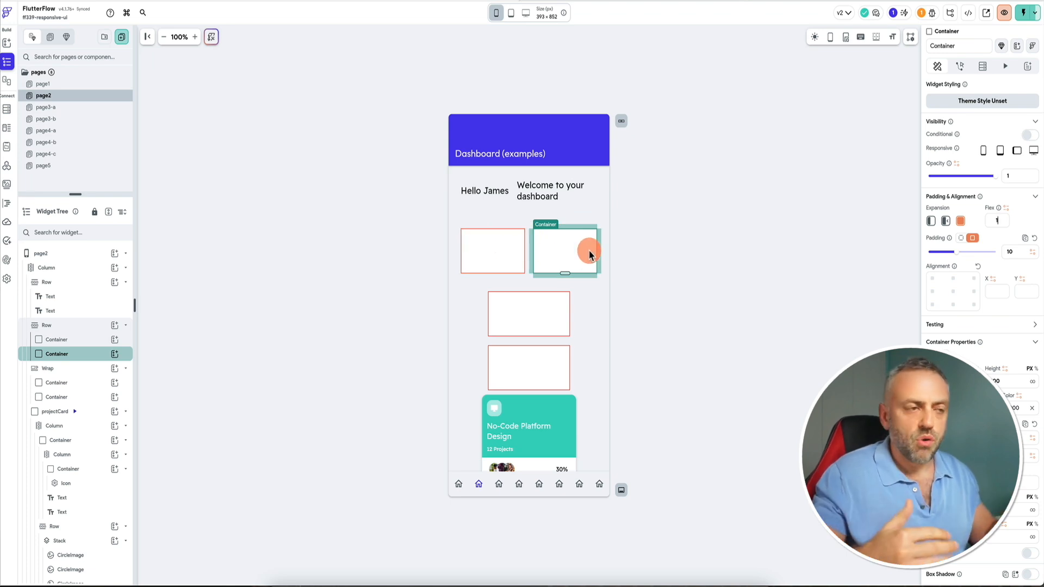
Inspect the Wrap of boxes at tablet and phone sizes along with the row above it.
{"action": "left_click", "coordinate": [485, 322]}
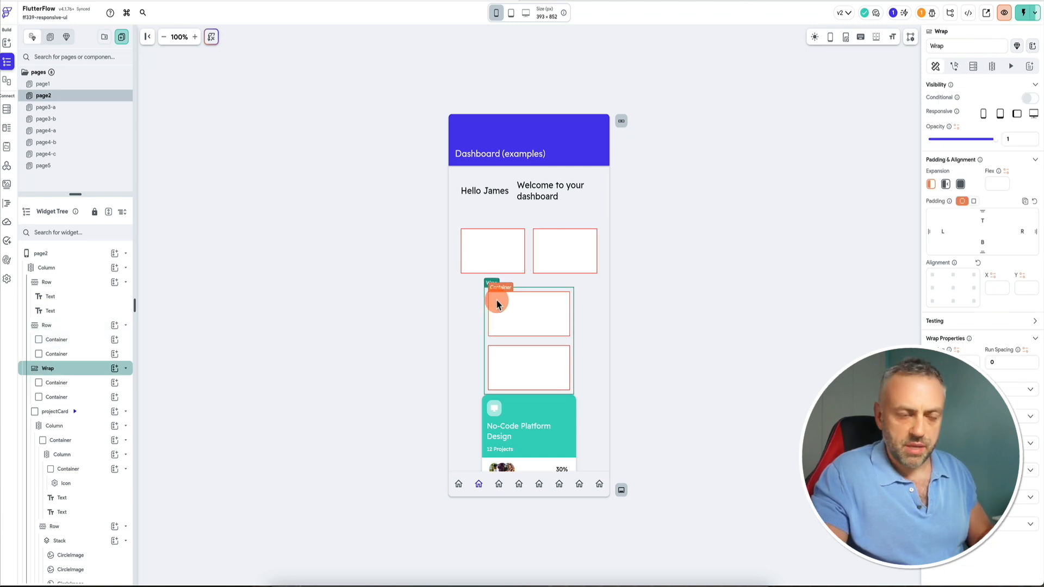
{"action": "left_click", "coordinate": [514, 13]}
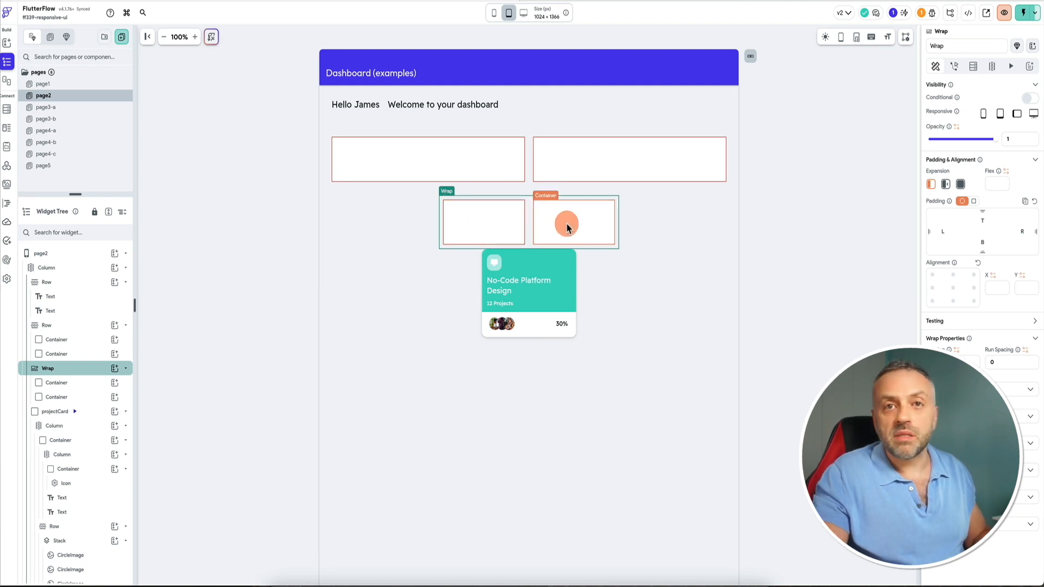
{"action": "left_click", "coordinate": [496, 14]}
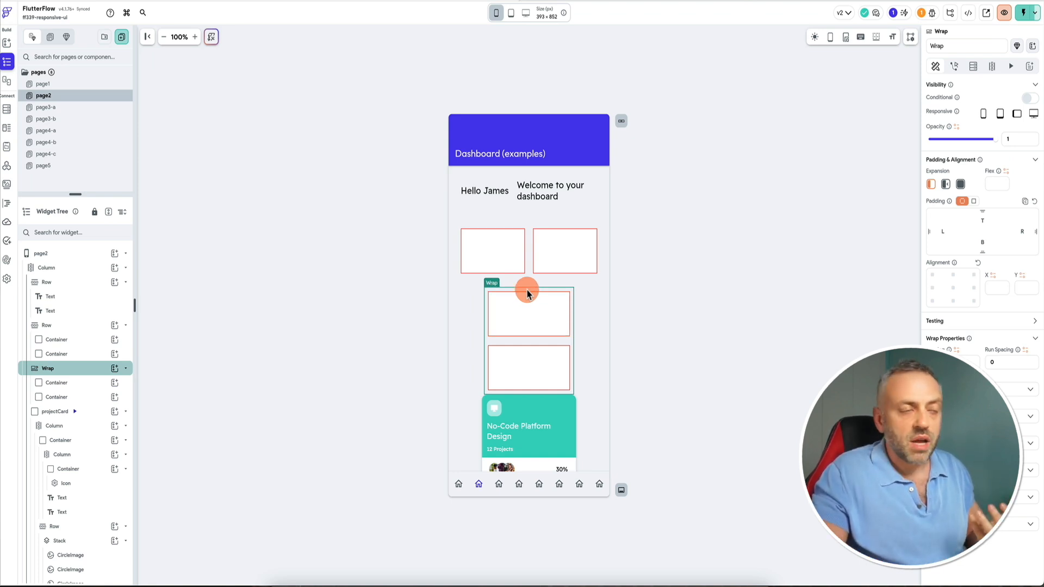
{"action": "left_click", "coordinate": [498, 228]}
{"action": "left_click", "coordinate": [954, 185]}
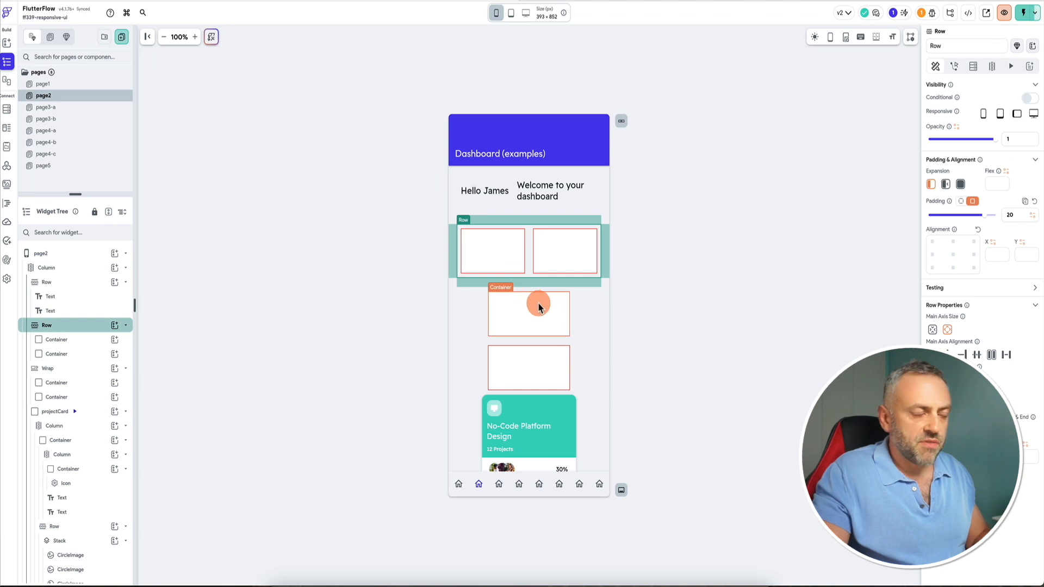
{"action": "left_click", "coordinate": [571, 297]}
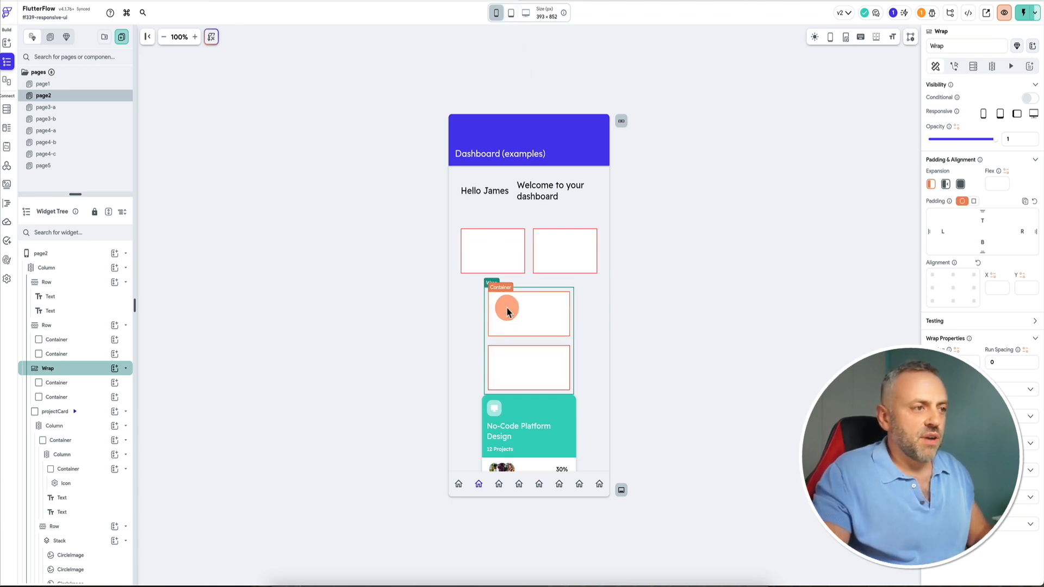
Duplicate a box inside the Wrap to add a third box.
{"action": "left_click", "coordinate": [79, 384]}
{"action": "left_click", "coordinate": [80, 397]}
{"action": "key", "text": "ctrl+d"}
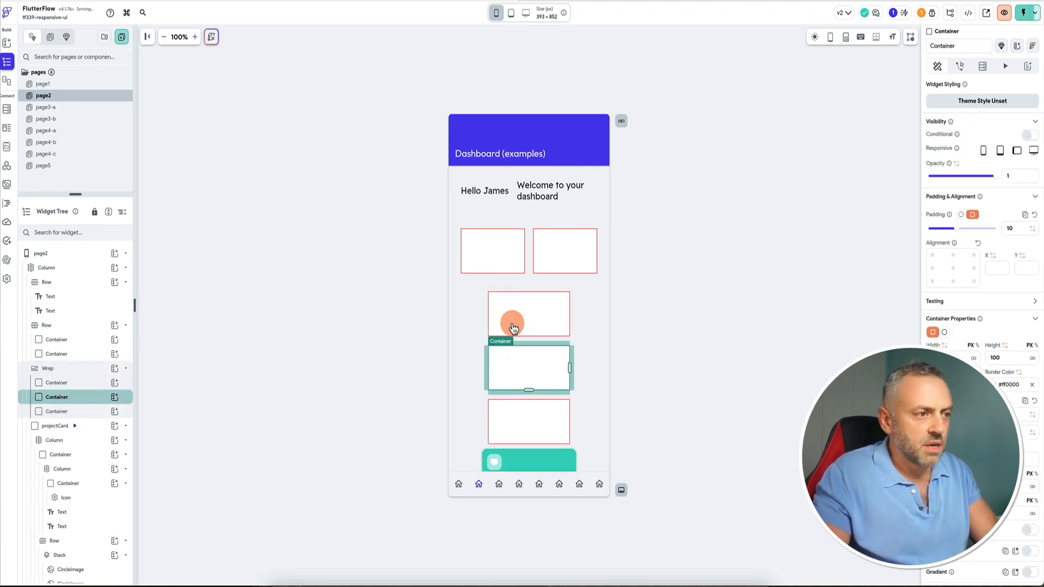
{"action": "left_click", "coordinate": [485, 303]}
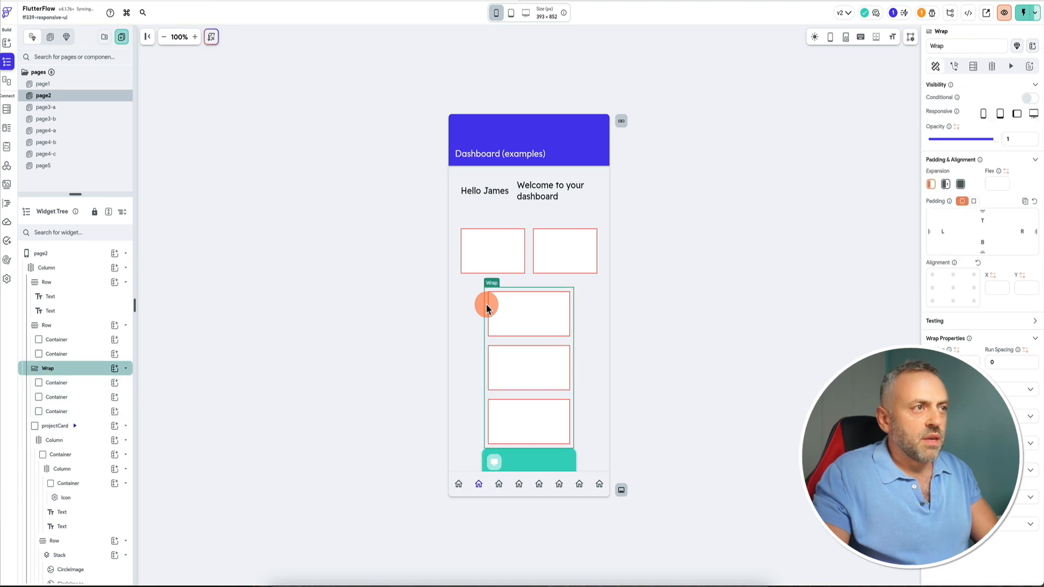
Duplicate boxes inside the Wrap twice more so it holds five boxes.
{"action": "left_click", "coordinate": [511, 14]}
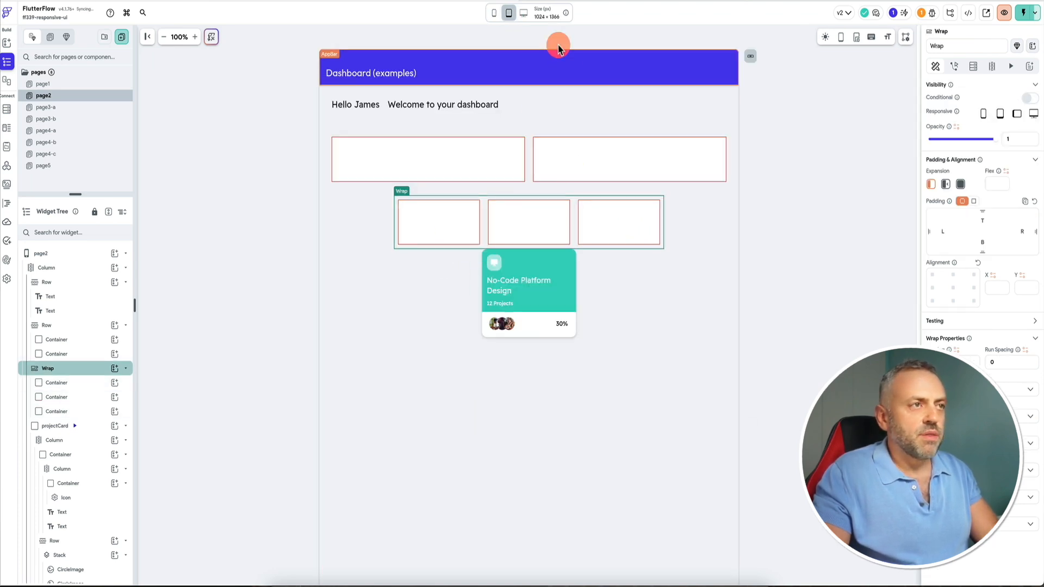
{"action": "left_click", "coordinate": [72, 383]}
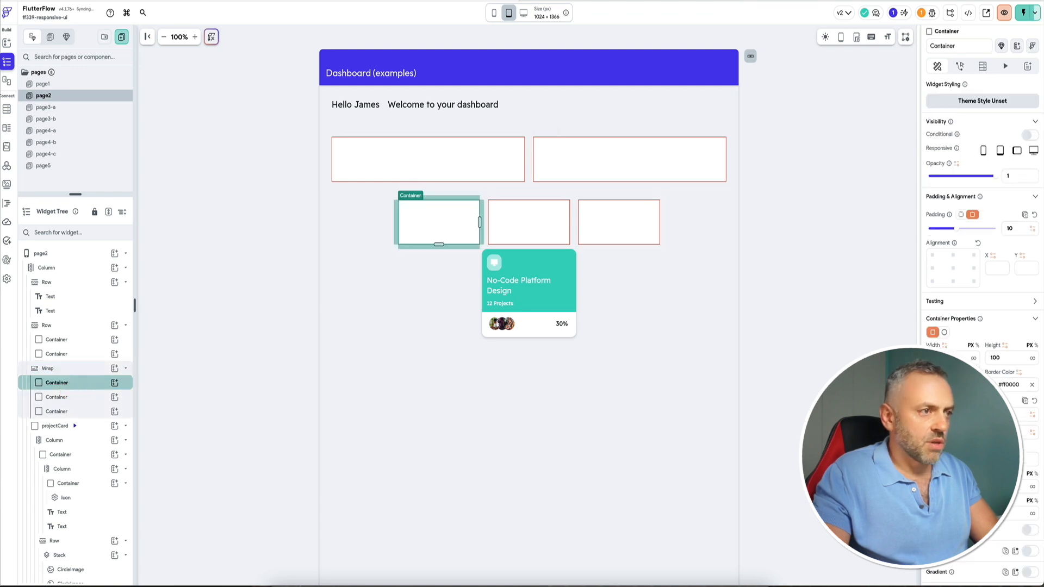
{"action": "key", "text": "super+d"}
{"action": "left_click", "coordinate": [71, 389]}
{"action": "key", "text": "super+d"}
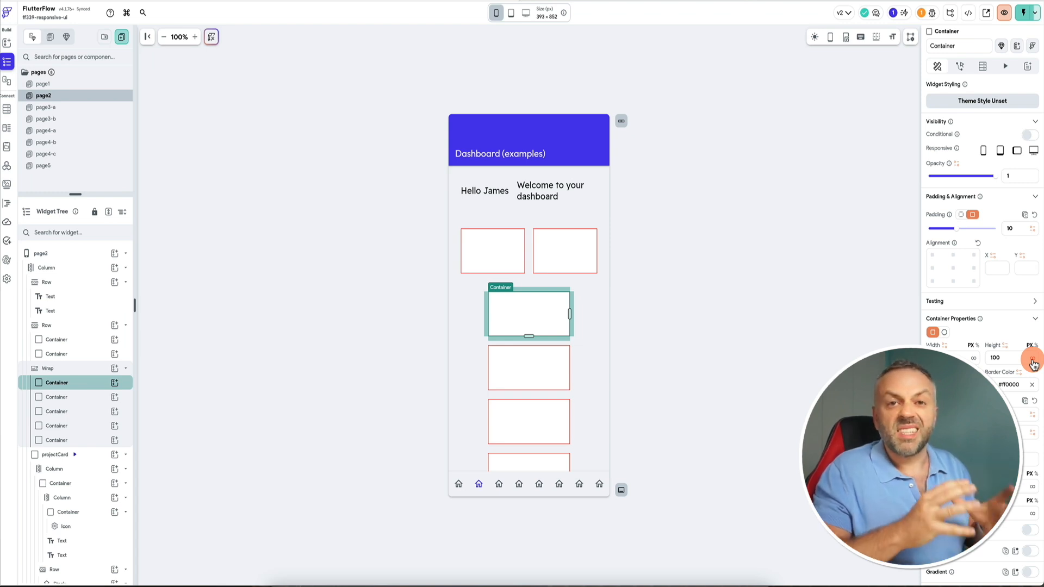
{"action": "left_click", "coordinate": [485, 297]}
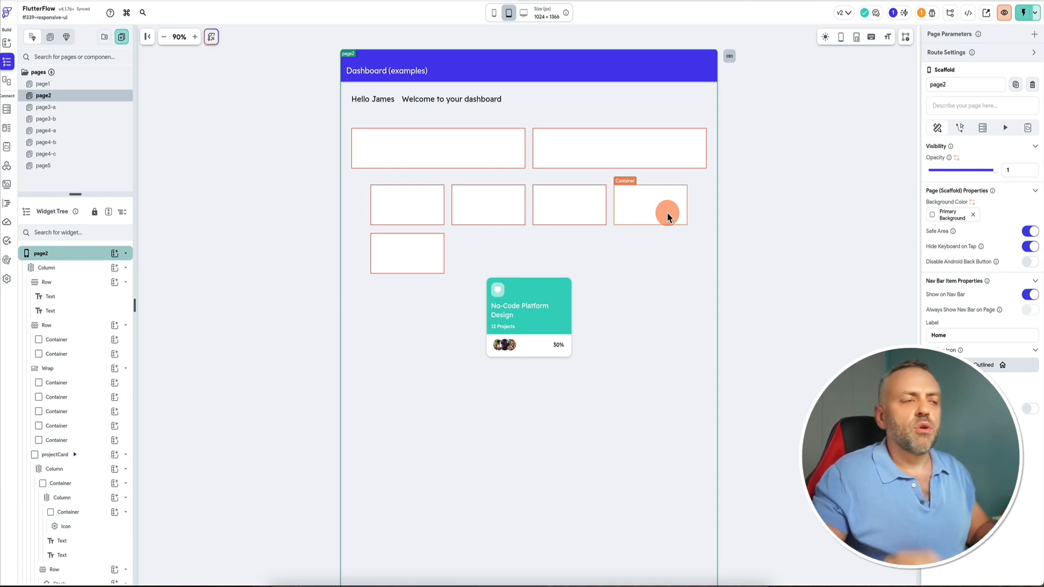
Preview the dashboard at tablet and desktop sizes in the editor and in the test session, zooming to 80%.
{"action": "left_click", "coordinate": [524, 14]}
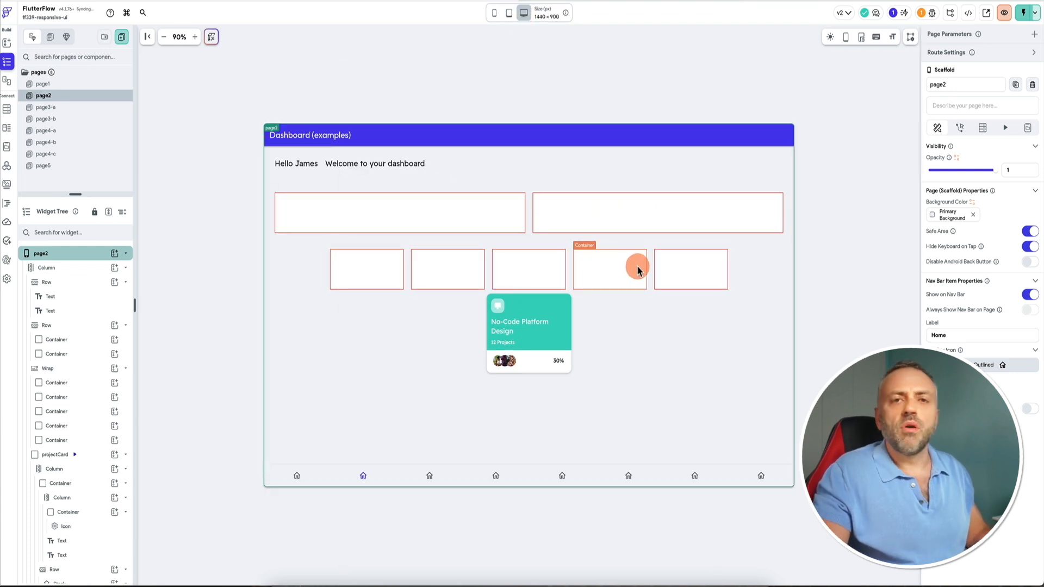
{"action": "left_click", "coordinate": [509, 13]}
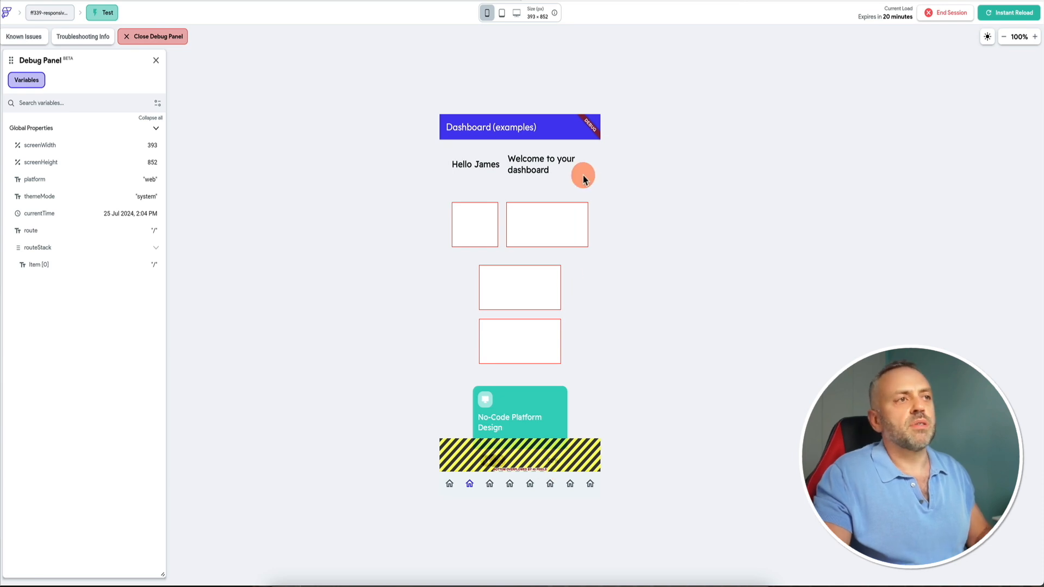
{"action": "left_click", "coordinate": [503, 13]}
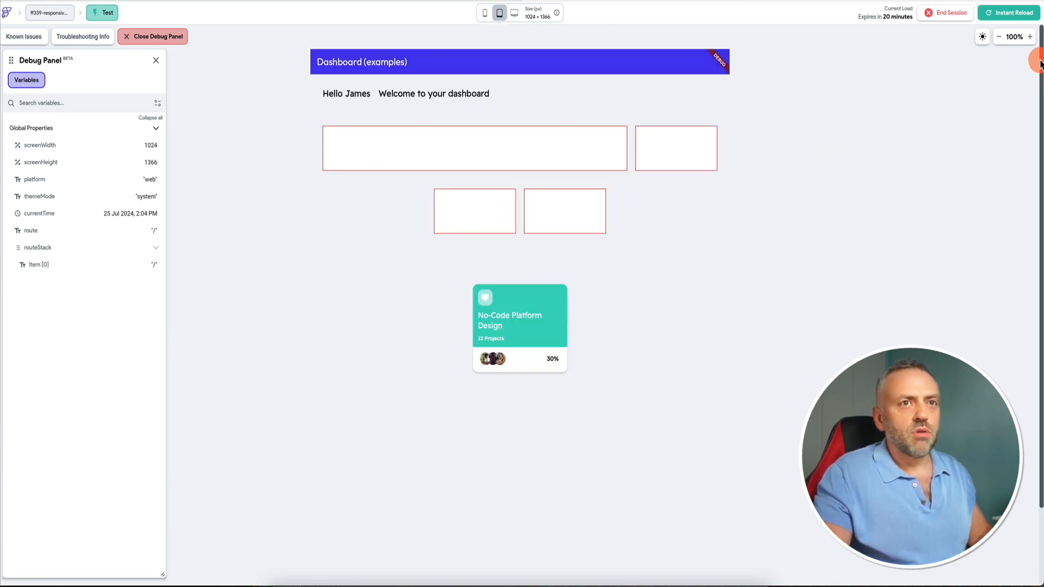
{"action": "left_click", "coordinate": [1001, 37]}
{"action": "left_click", "coordinate": [1002, 38]}
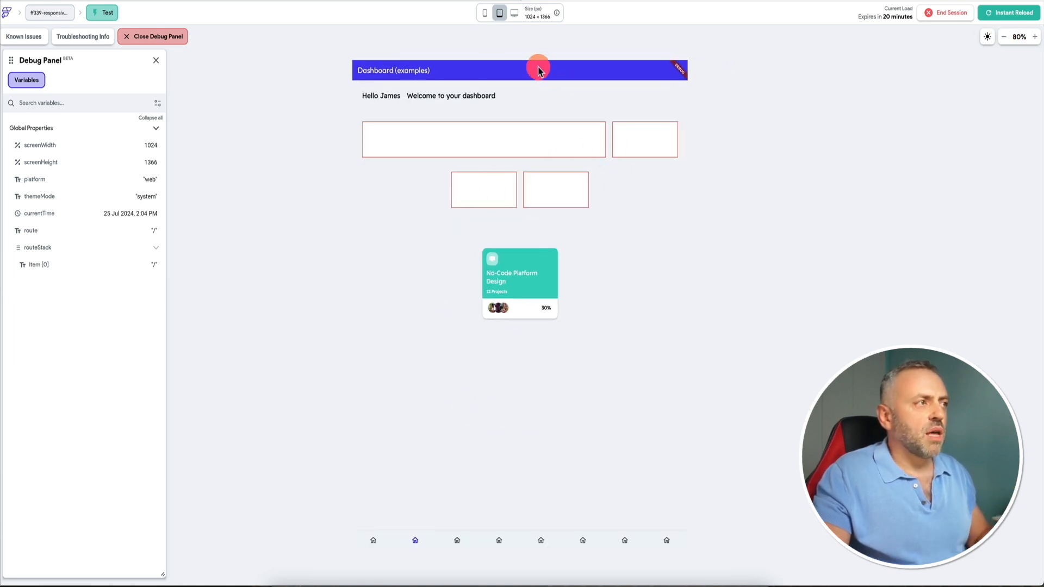
{"action": "left_click", "coordinate": [516, 15]}
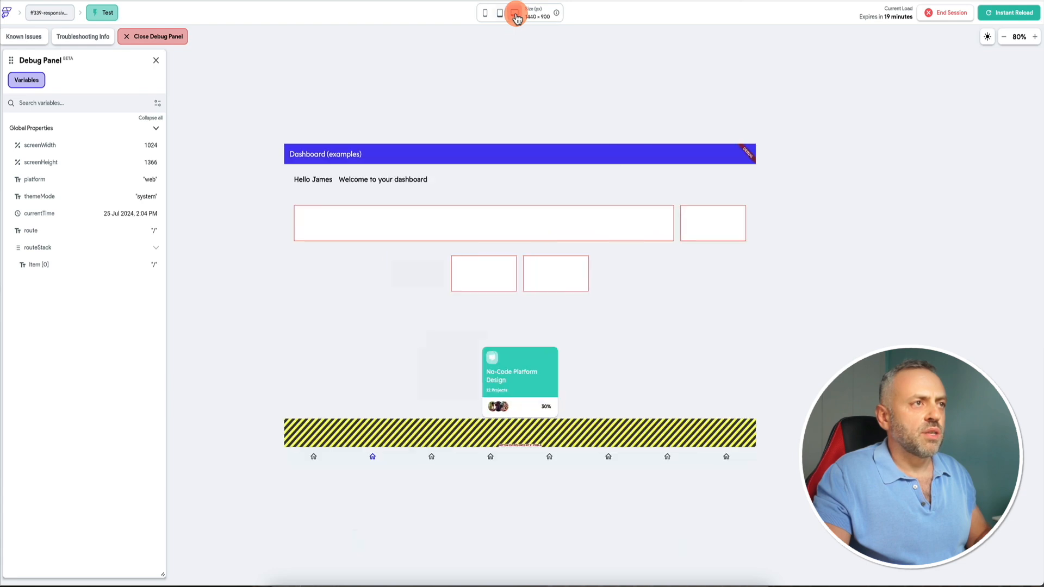
Return to the editor and enable scrolling on the dashboard page's main Column.
{"action": "left_click", "coordinate": [525, 227]}
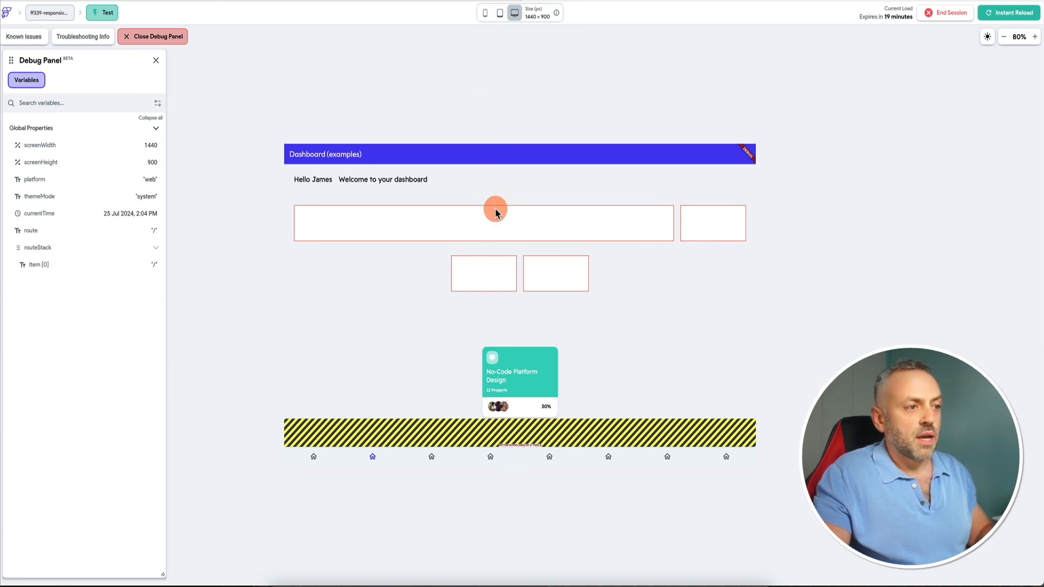
{"action": "left_click", "coordinate": [485, 17]}
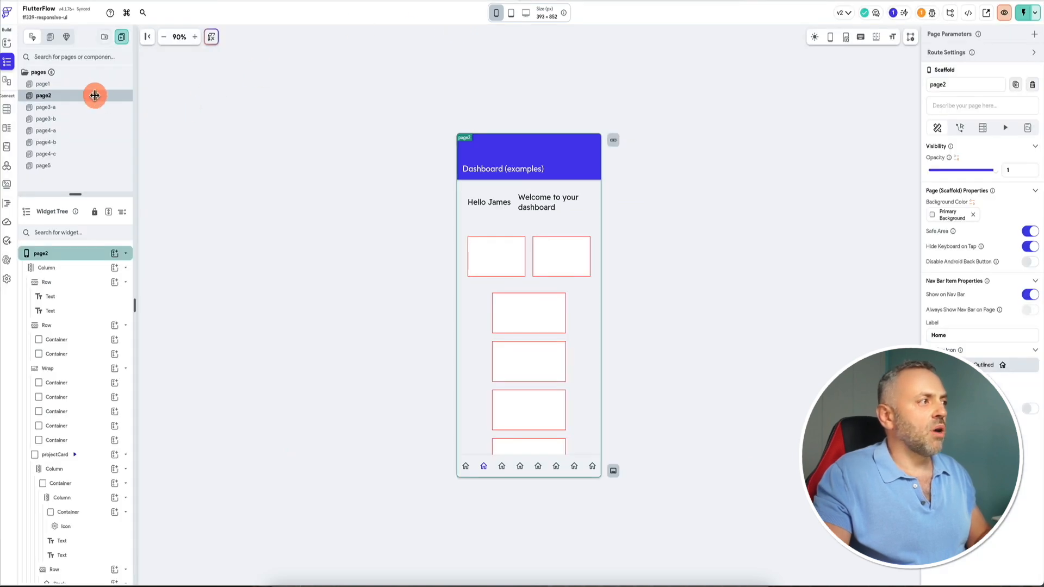
{"action": "left_click", "coordinate": [77, 271]}
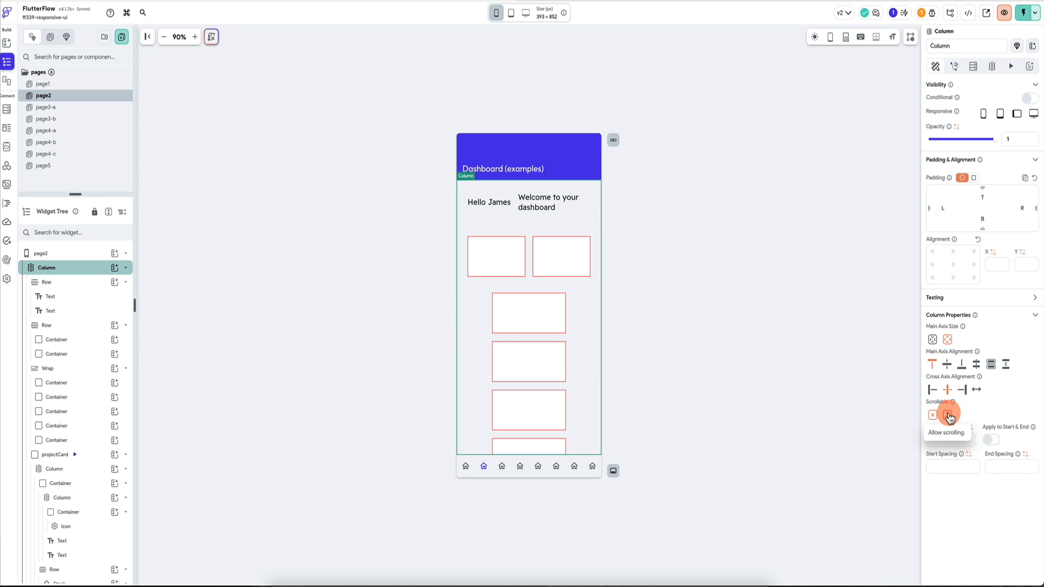
{"action": "left_click", "coordinate": [949, 416]}
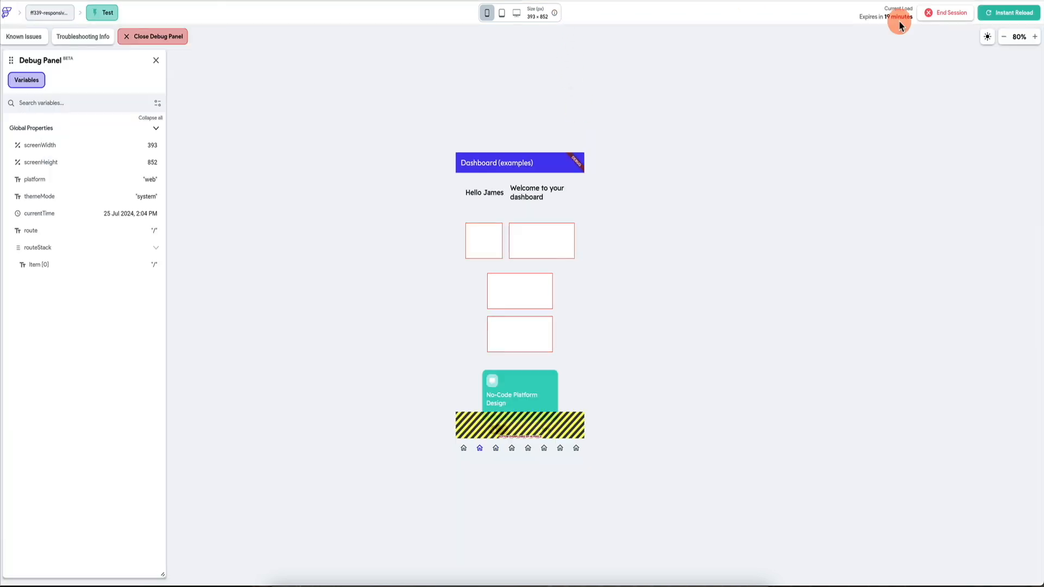
Reload the test session and scroll through the dashboard page at phone size.
{"action": "left_click", "coordinate": [1009, 12]}
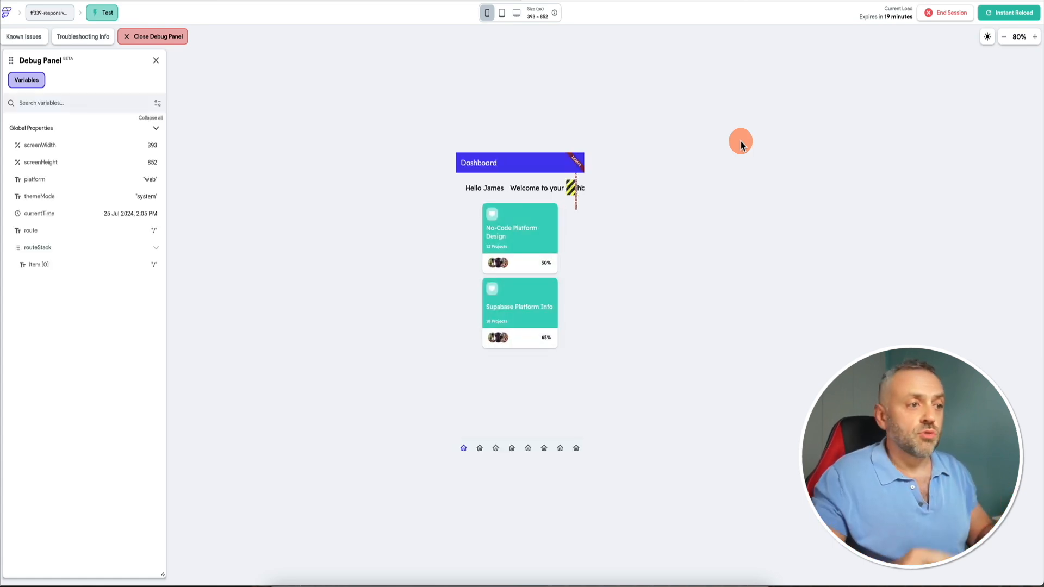
{"action": "left_click", "coordinate": [479, 447]}
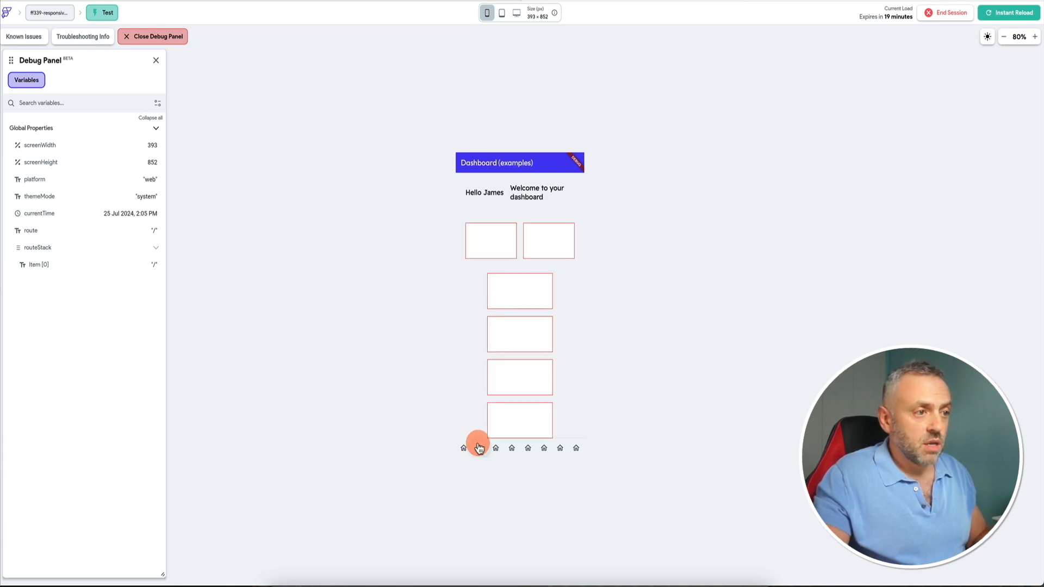
{"action": "scroll", "coordinate": [534, 307], "scroll_direction": "down", "scroll_amount": 3}
{"action": "scroll", "coordinate": [533, 307], "scroll_direction": "up", "scroll_amount": 3}
{"action": "scroll", "coordinate": [534, 307], "scroll_direction": "down", "scroll_amount": 3}
{"action": "scroll", "coordinate": [533, 307], "scroll_direction": "up", "scroll_amount": 3}
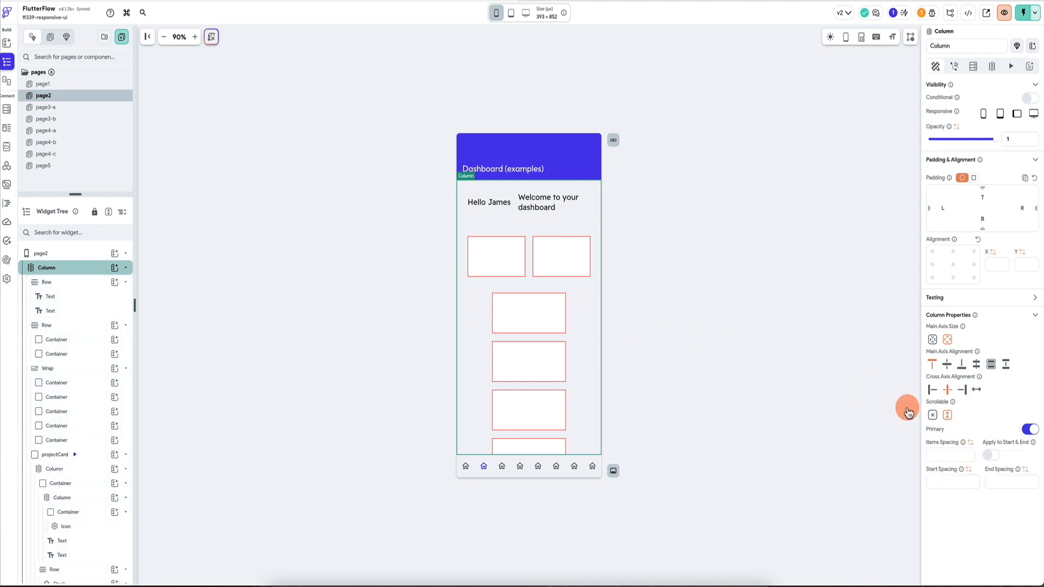
Open page3-a and set the padding of the first Column inside its Row to 20.
{"action": "left_click", "coordinate": [86, 111]}
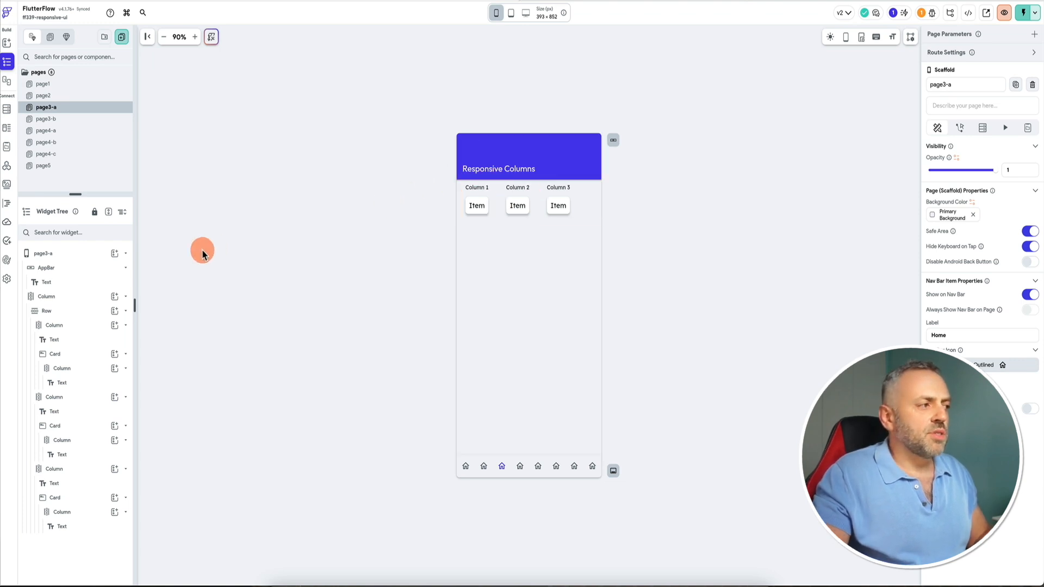
{"action": "left_click", "coordinate": [497, 251]}
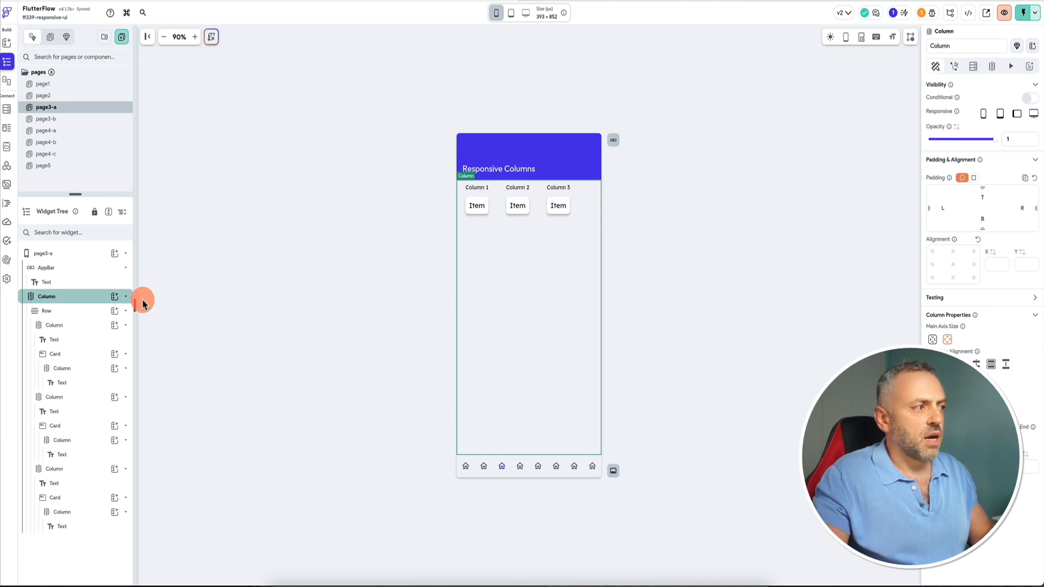
{"action": "left_click", "coordinate": [95, 310]}
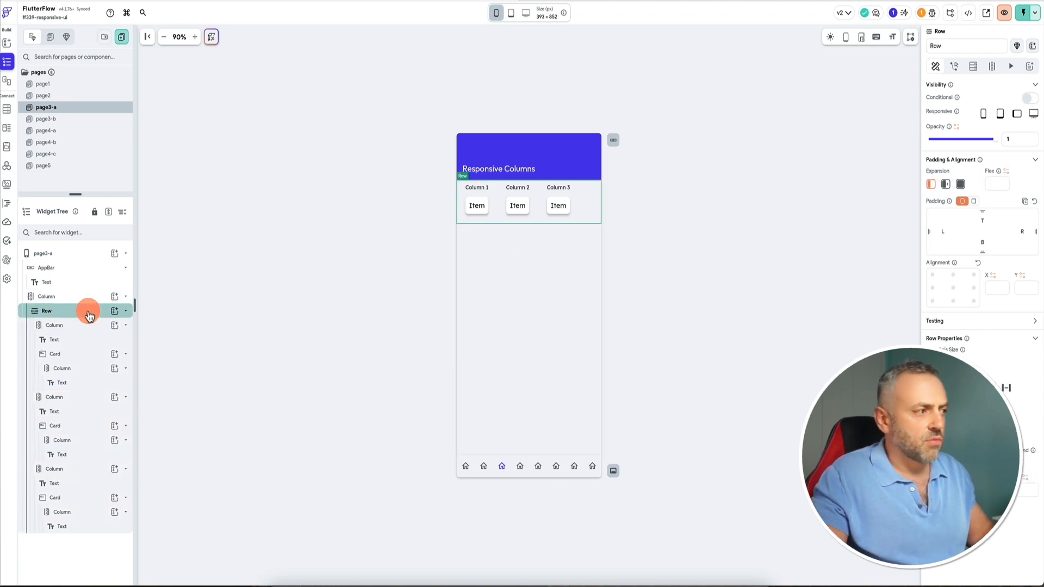
{"action": "left_click", "coordinate": [125, 327]}
{"action": "left_click", "coordinate": [126, 340]}
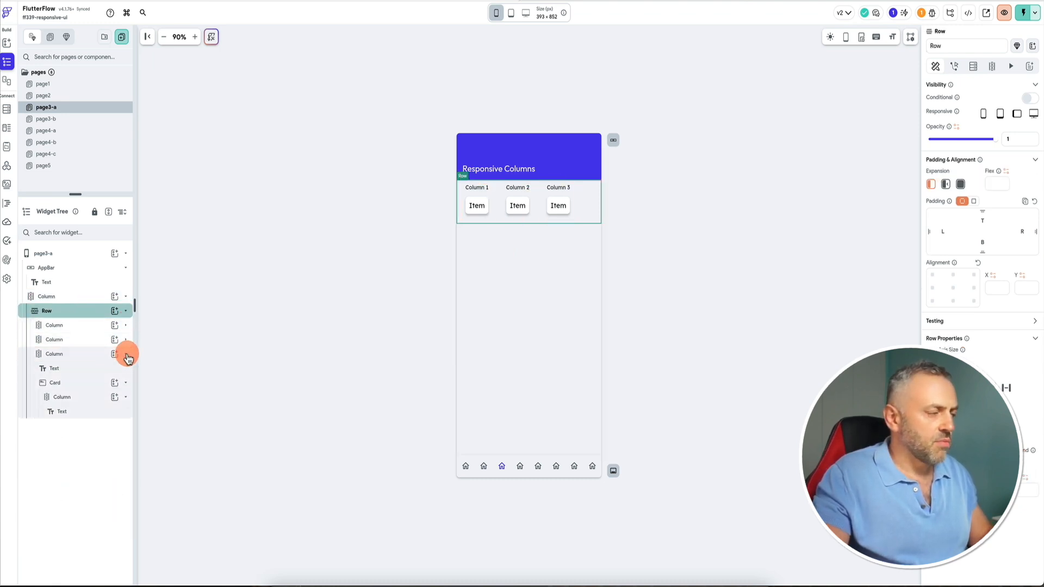
{"action": "left_click", "coordinate": [125, 355]}
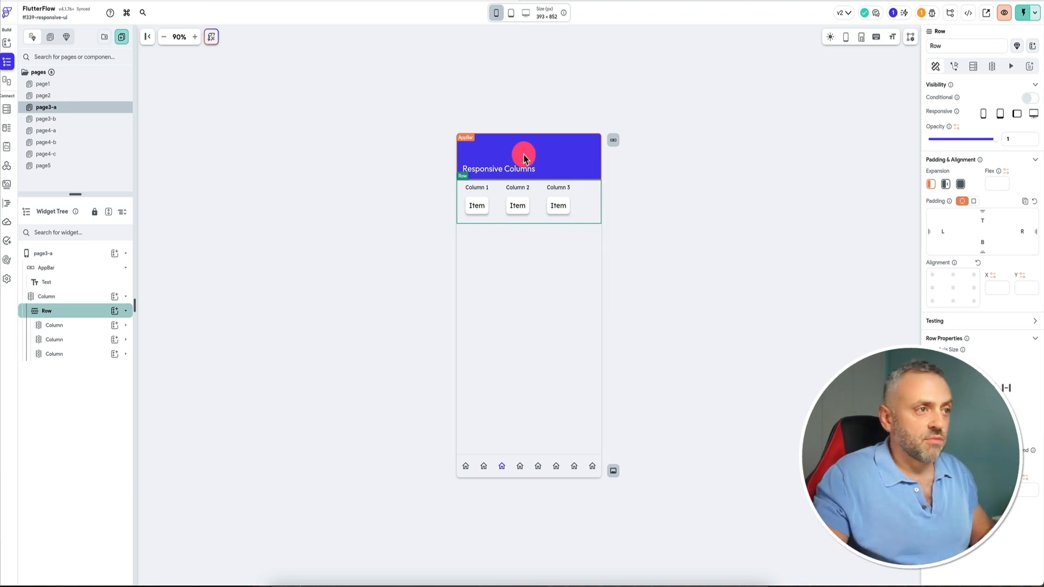
{"action": "left_click", "coordinate": [471, 204]}
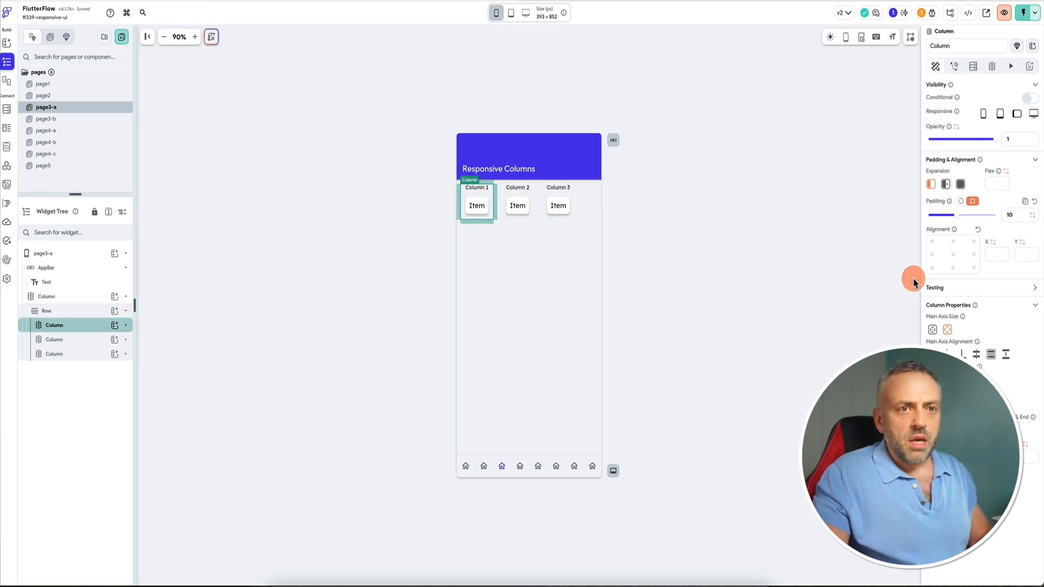
{"action": "double_click", "coordinate": [1018, 216]}
{"action": "type", "text": "20"}
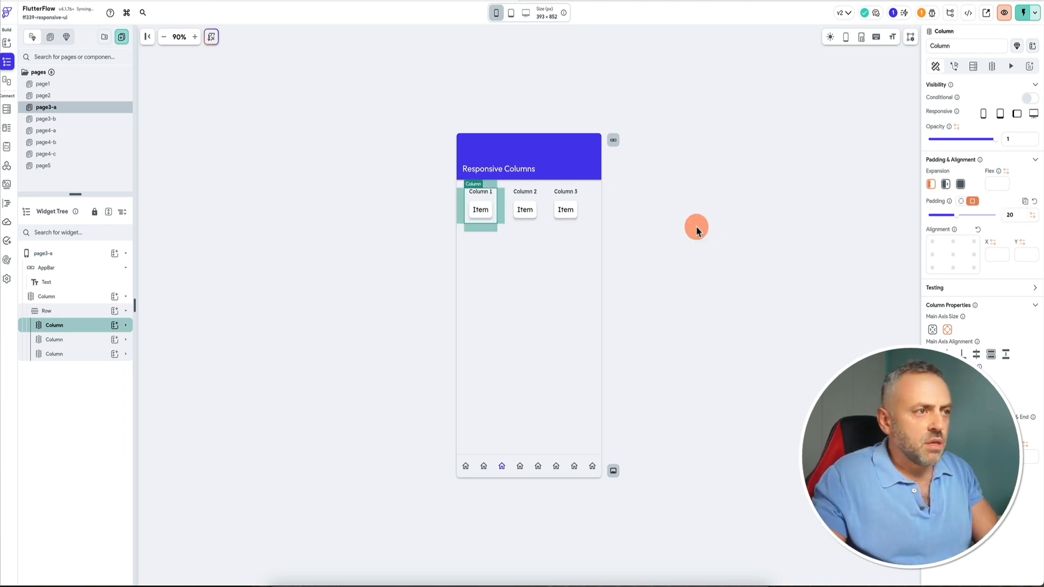
Set the padding of the second and third Columns in the Row to 20 as well.
{"action": "left_click", "coordinate": [537, 199]}
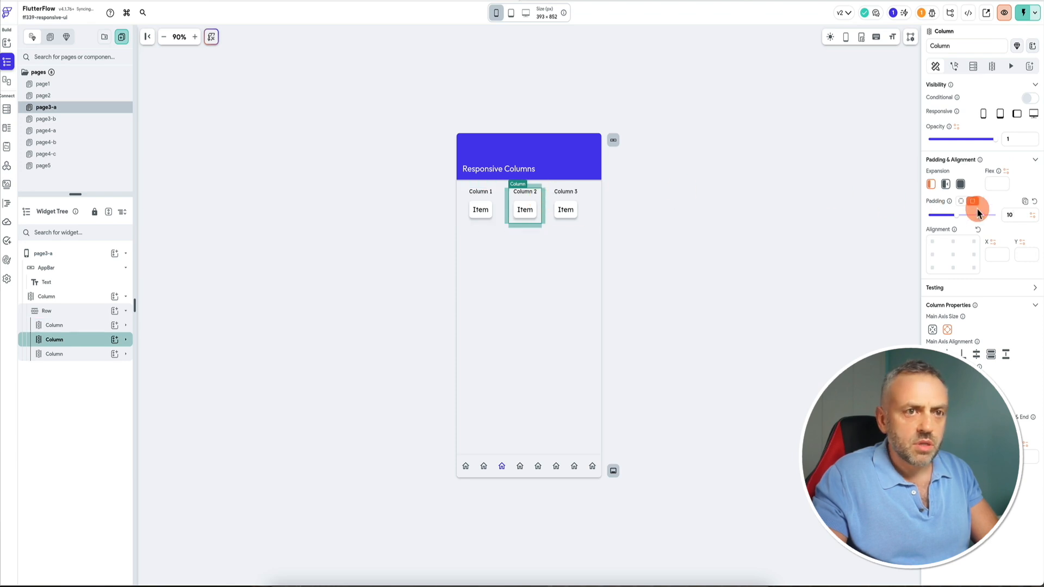
{"action": "double_click", "coordinate": [1019, 212]}
{"action": "type", "text": "20"}
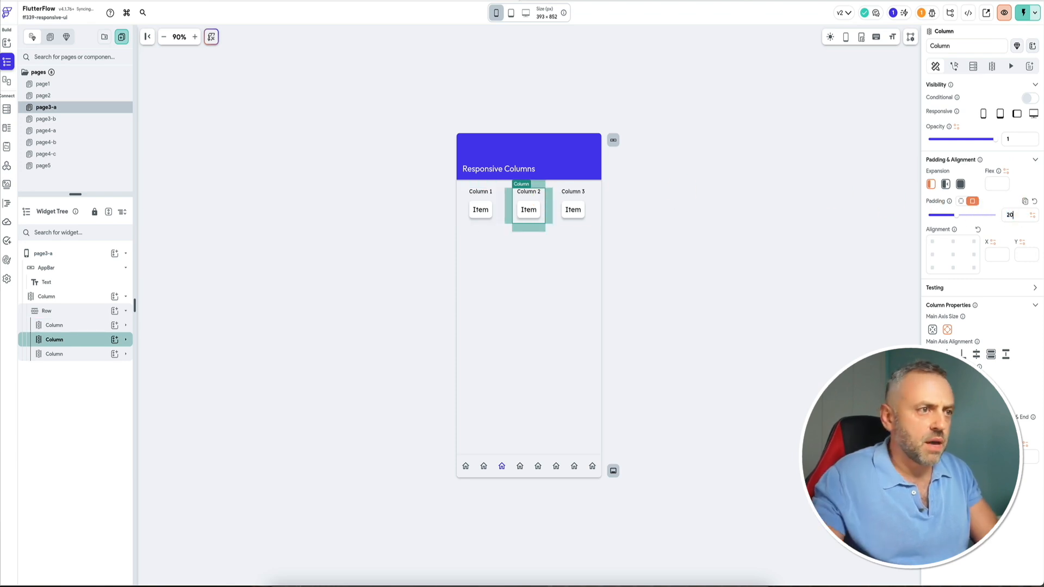
{"action": "left_click", "coordinate": [584, 203]}
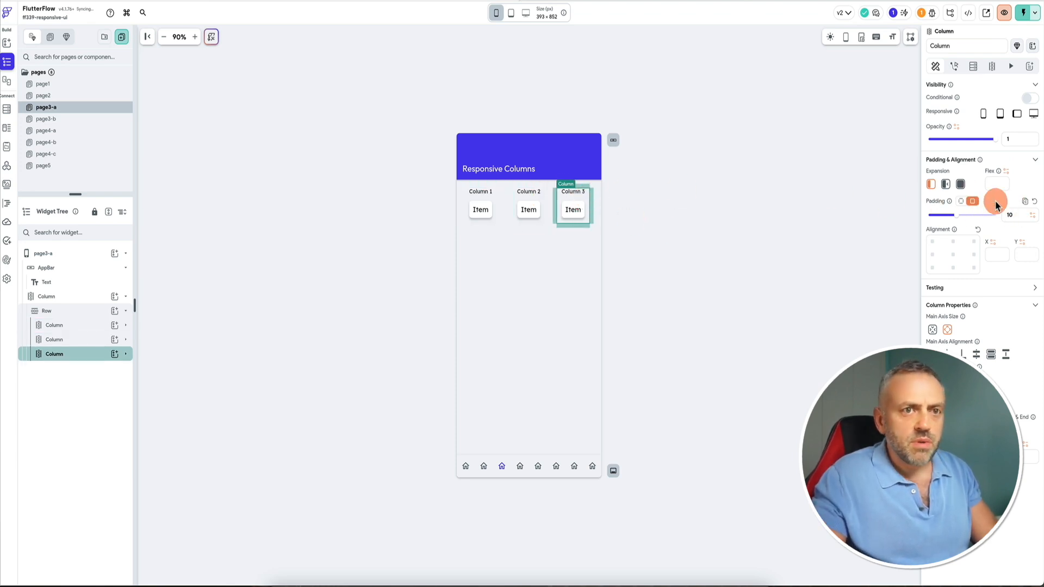
{"action": "double_click", "coordinate": [1016, 215]}
{"action": "type", "text": "20"}
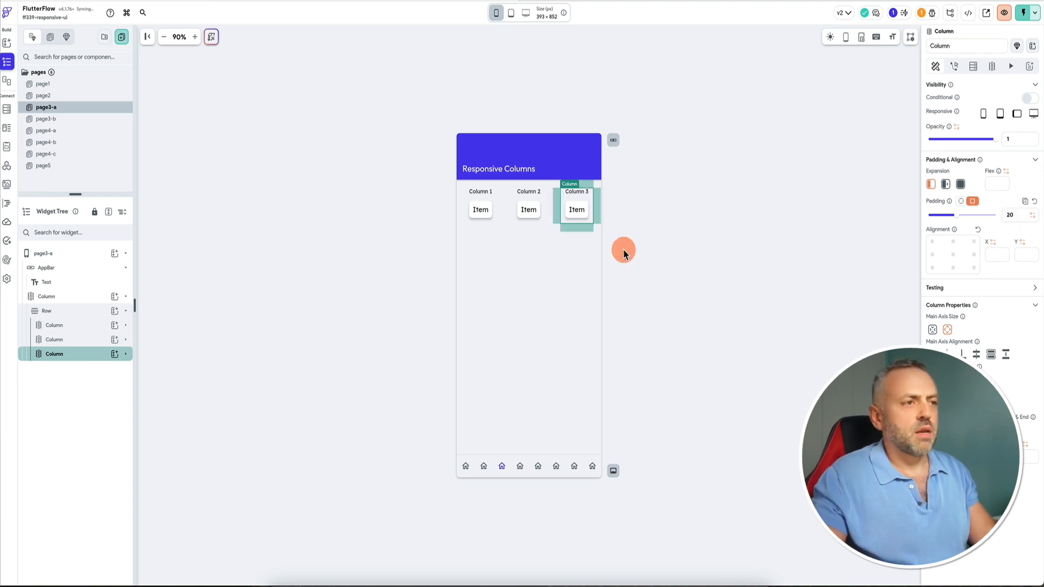
{"action": "left_click", "coordinate": [401, 243]}
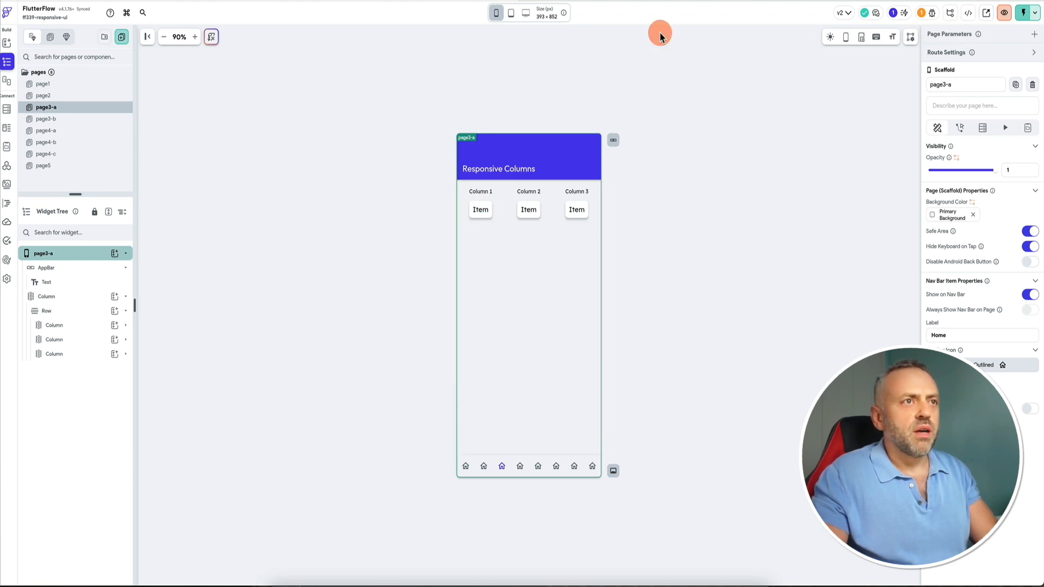
Reload the test session and preview the Responsive Columns page at phone, tablet and desktop sizes.
{"action": "left_click", "coordinate": [783, 0]}
{"action": "left_click", "coordinate": [1020, 15]}
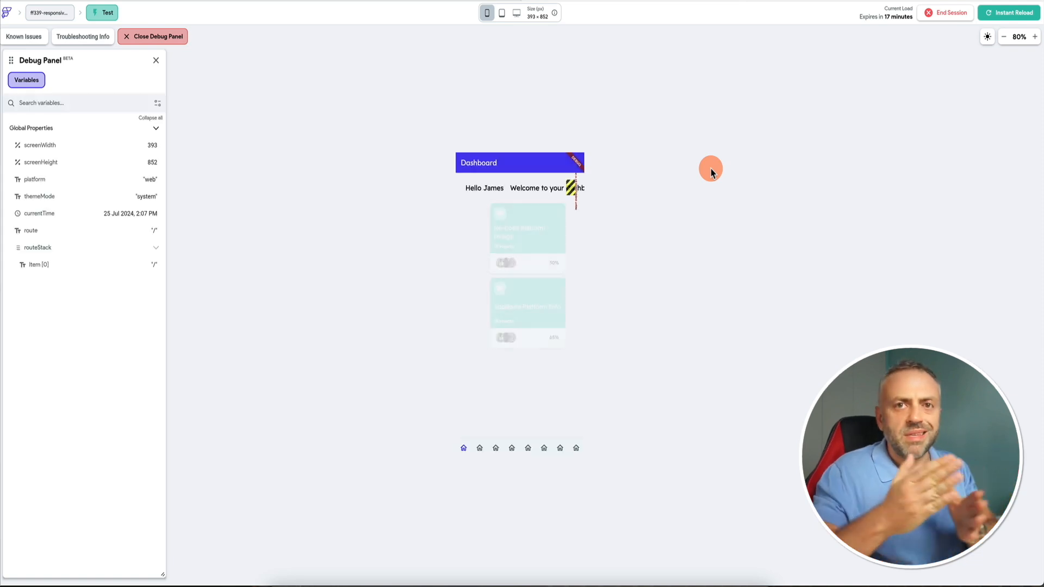
{"action": "left_click", "coordinate": [505, 453]}
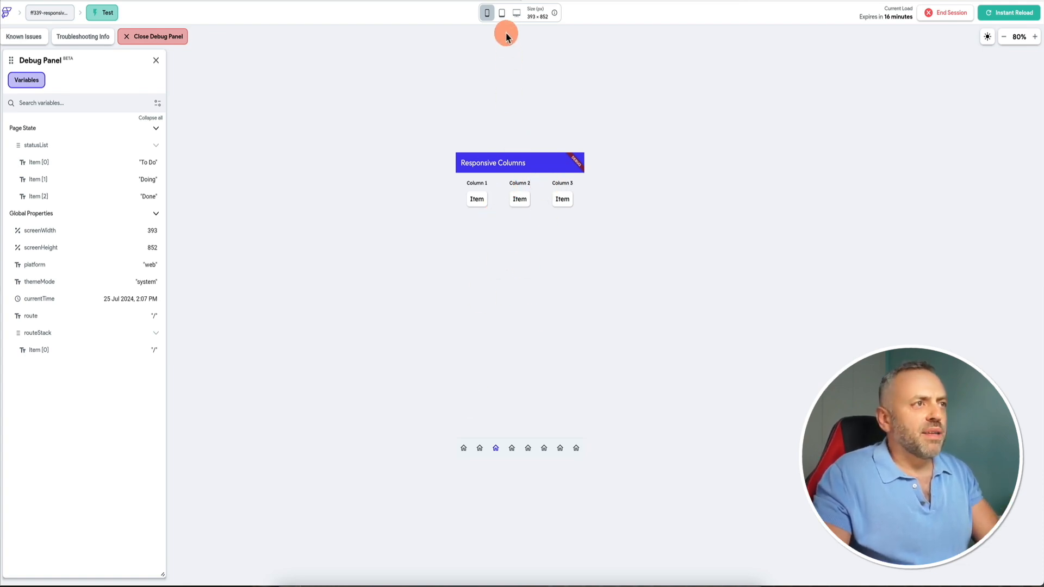
{"action": "left_click", "coordinate": [502, 16]}
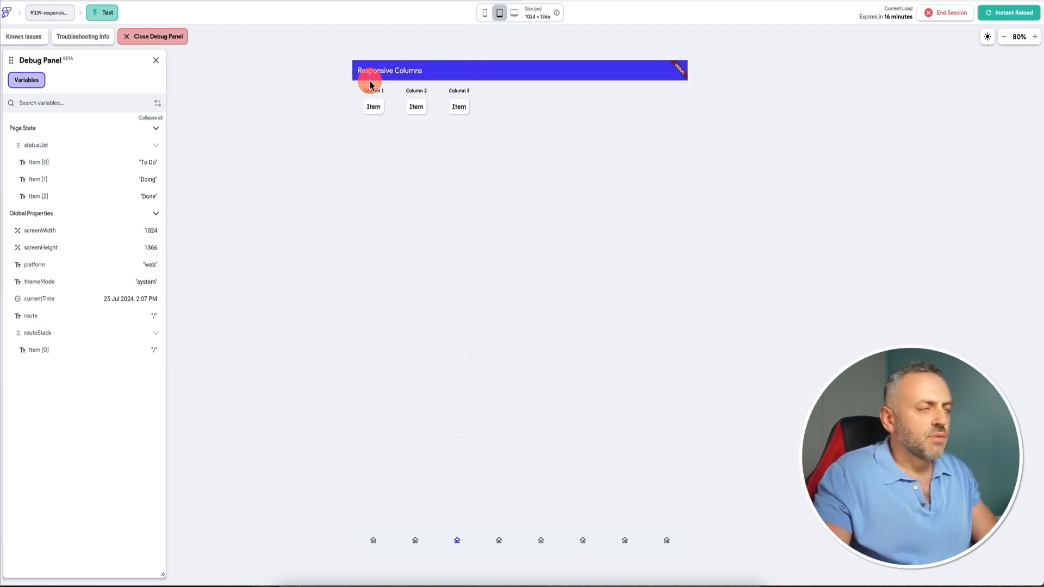
{"action": "left_click", "coordinate": [515, 13]}
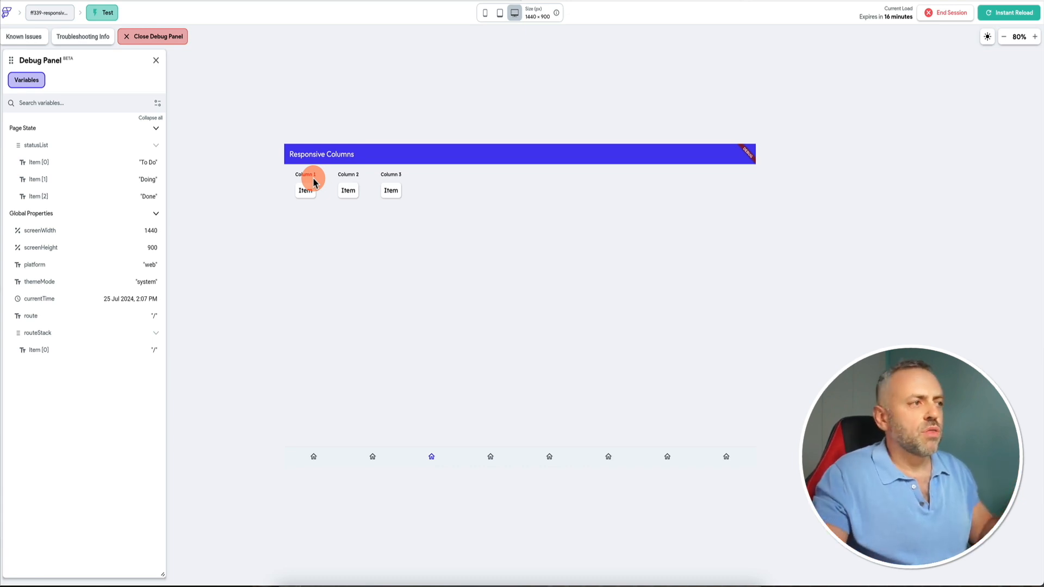
{"action": "left_click", "coordinate": [500, 14]}
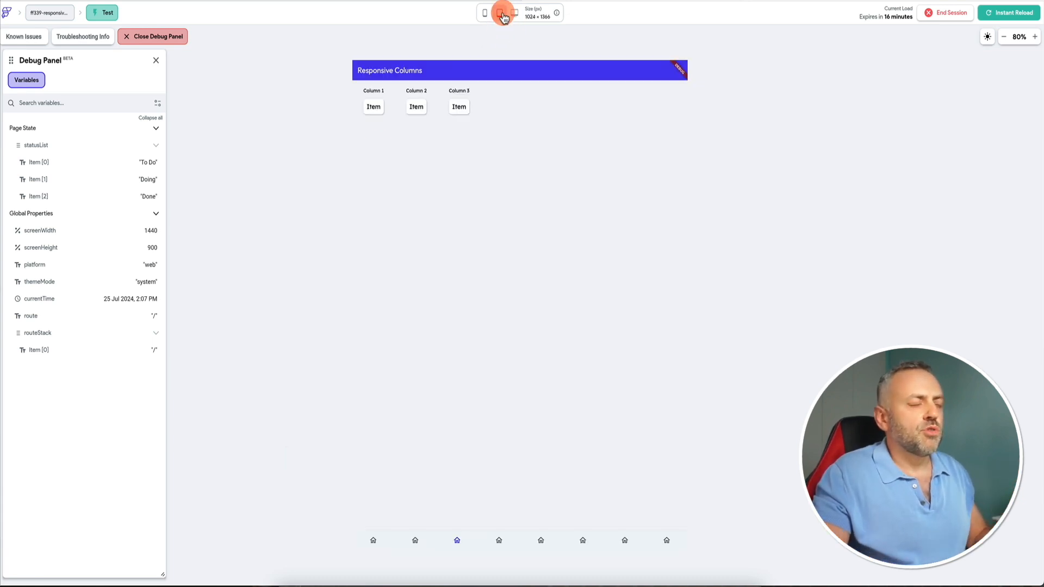
{"action": "left_click", "coordinate": [486, 14]}
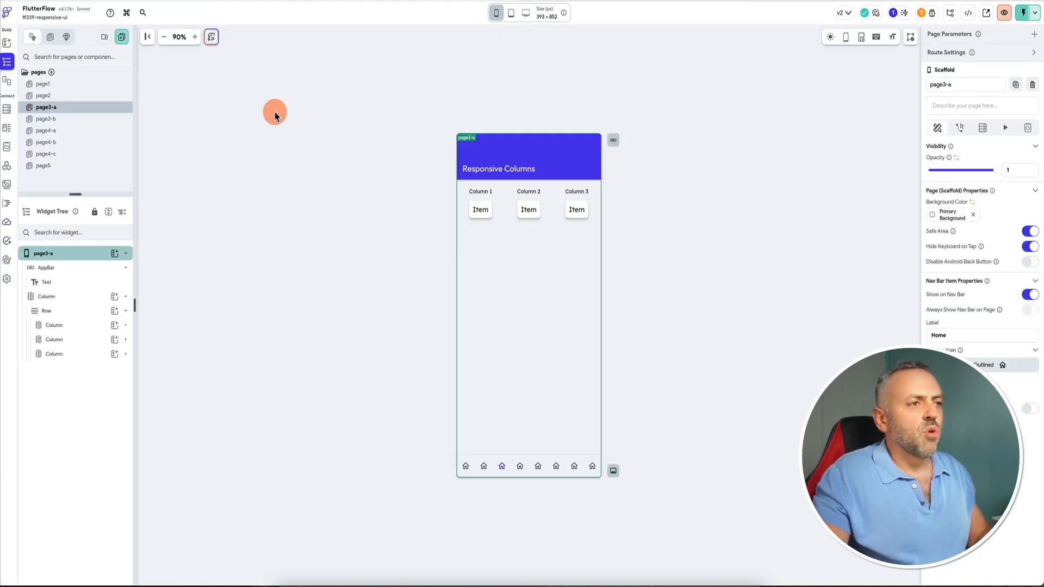
Set the expansion of all three Columns in the Row to Expanded.
{"action": "left_click", "coordinate": [496, 13]}
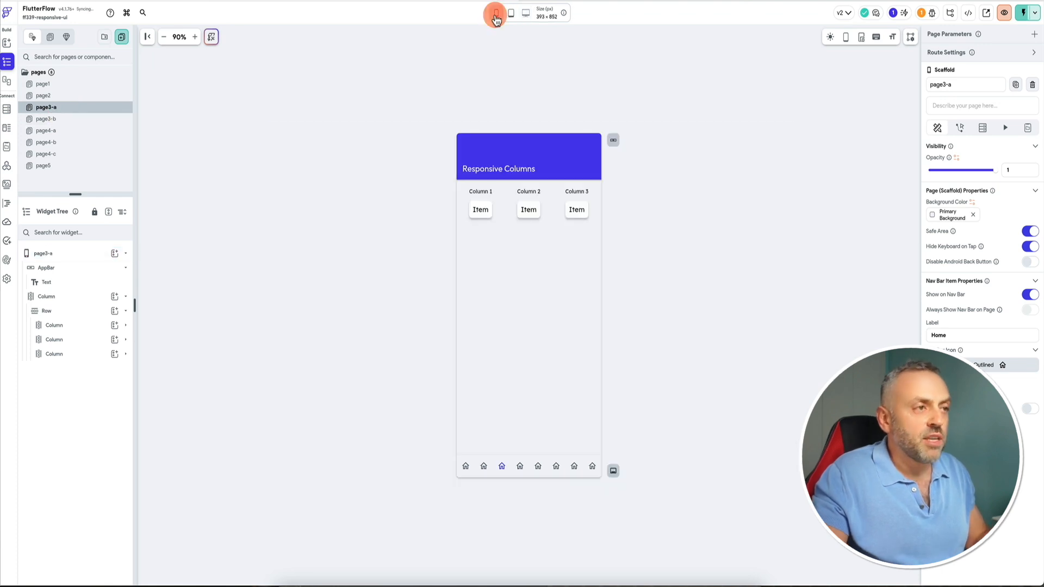
{"action": "left_click", "coordinate": [495, 195]}
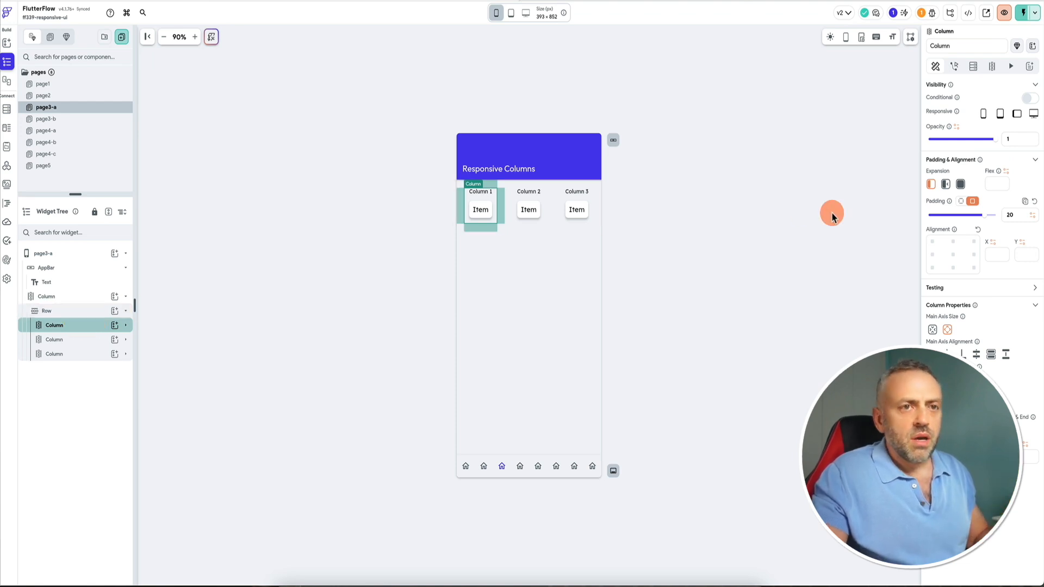
{"action": "left_click", "coordinate": [961, 185]}
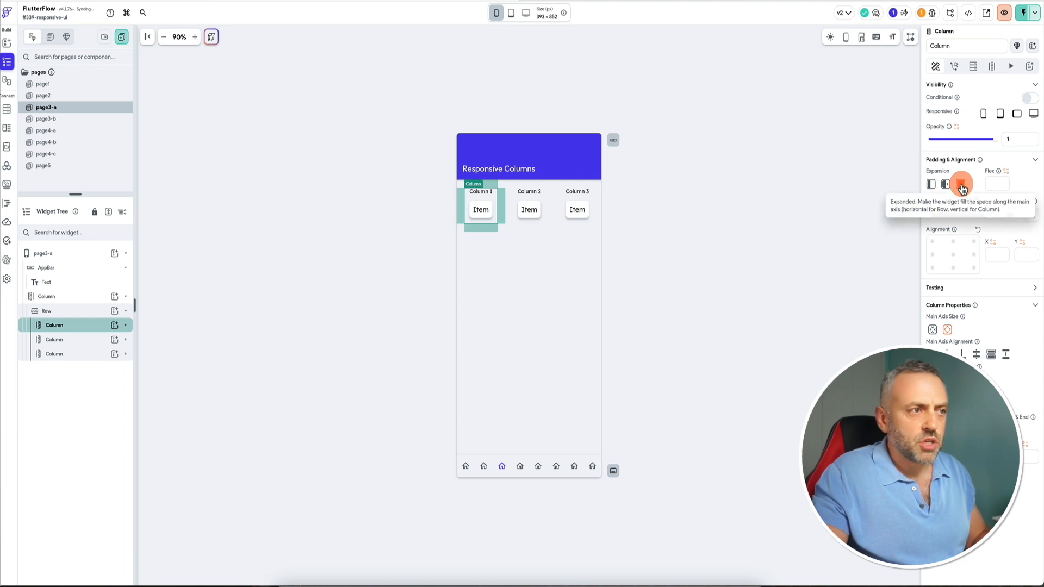
{"action": "left_click", "coordinate": [544, 211]}
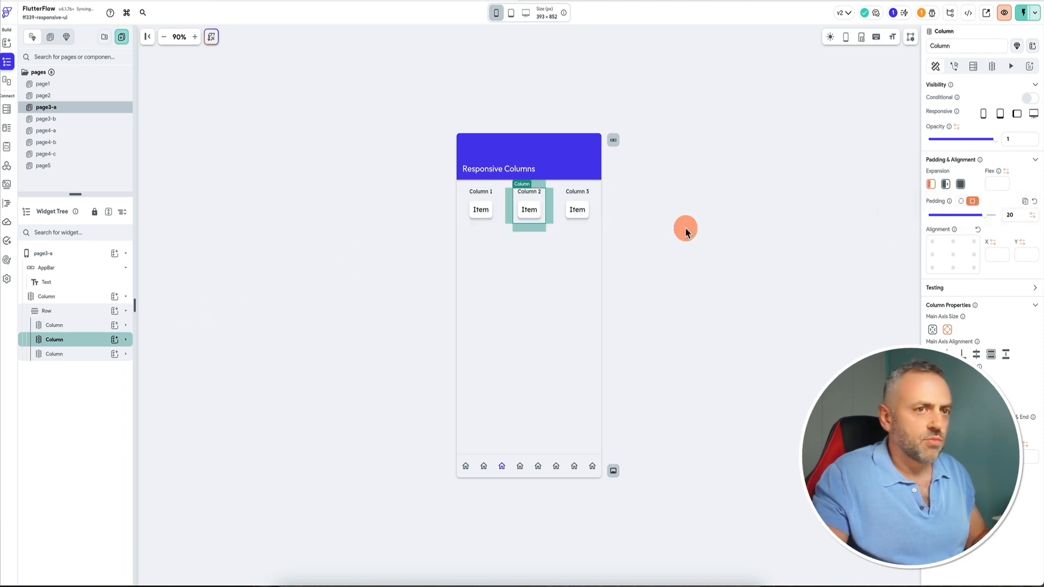
{"action": "left_click", "coordinate": [960, 185]}
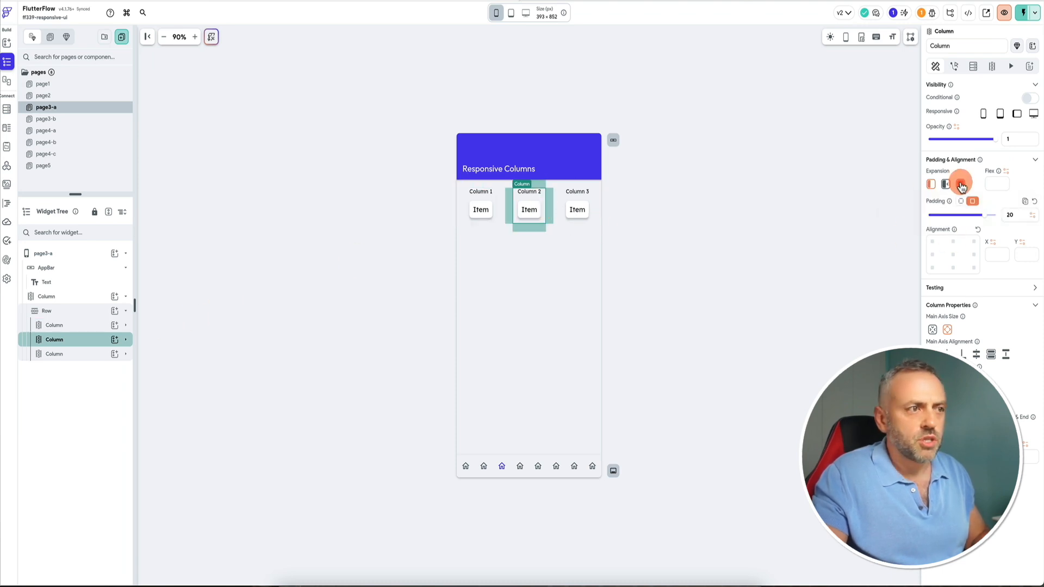
{"action": "left_click", "coordinate": [590, 202]}
{"action": "left_click", "coordinate": [961, 184]}
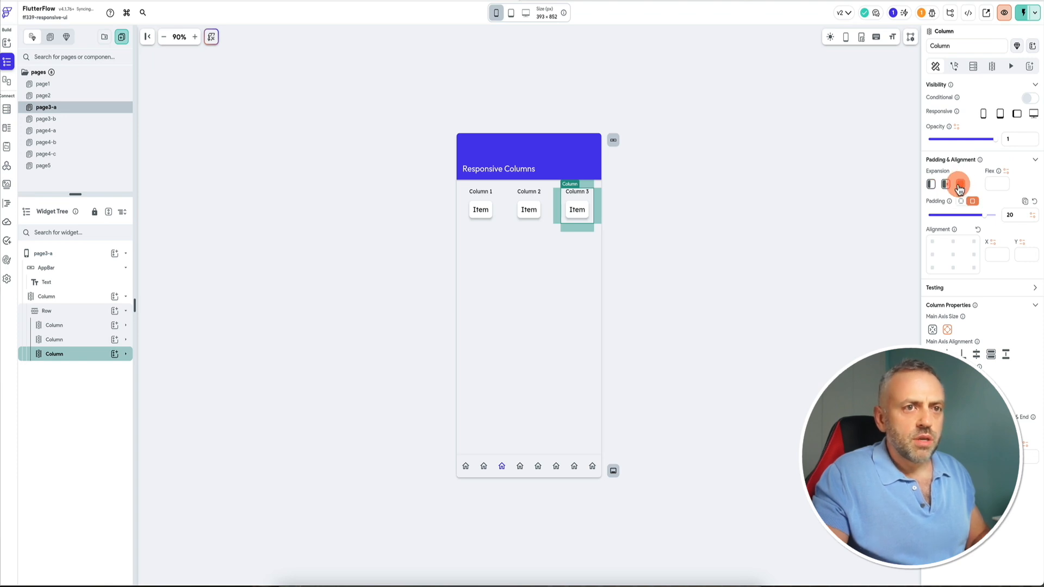
Inspect each Column's settings and preview the page at tablet size in the editor.
{"action": "left_click", "coordinate": [496, 202]}
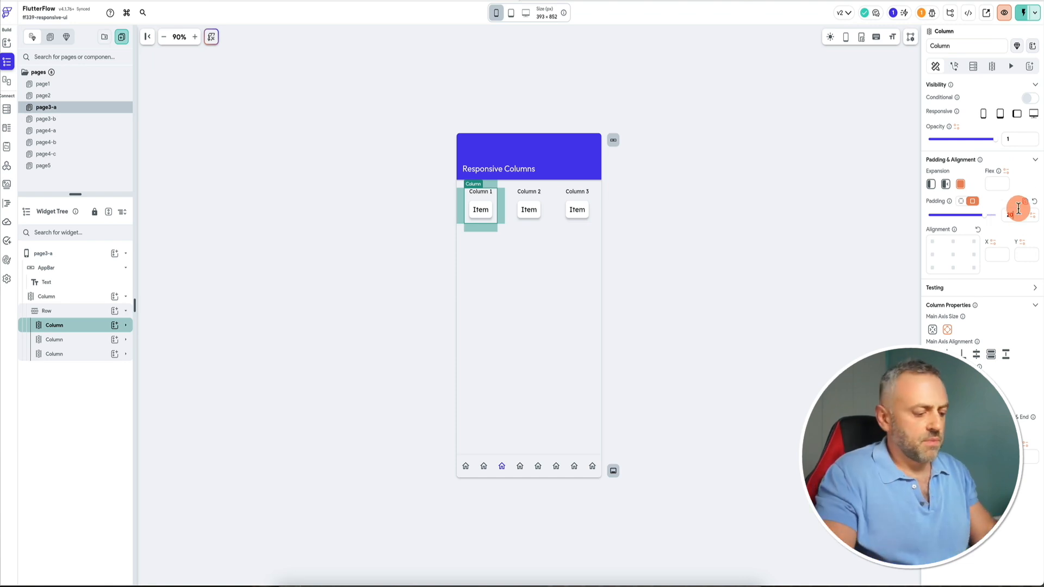
{"action": "left_click", "coordinate": [527, 206]}
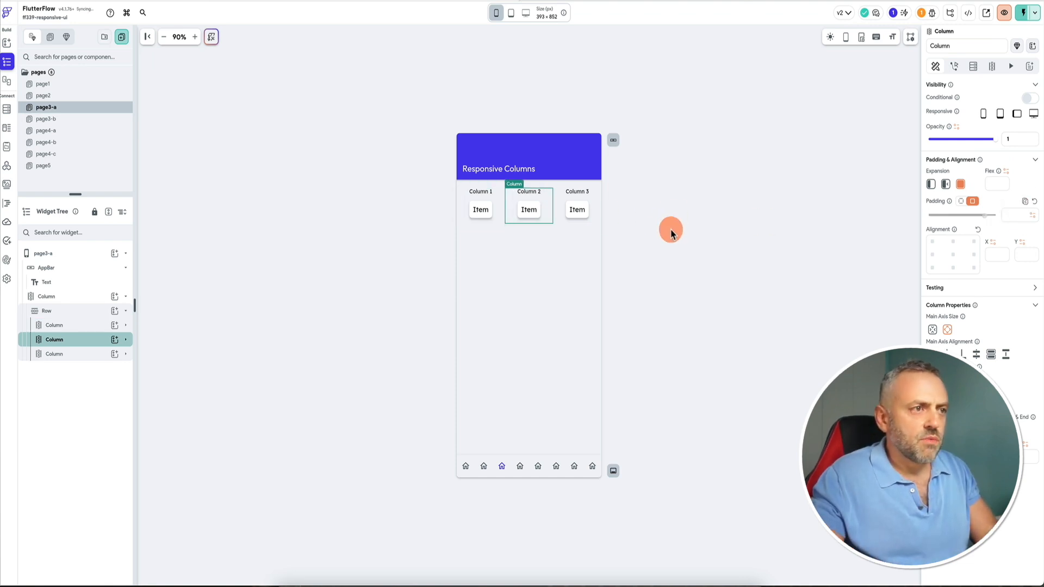
{"action": "left_click", "coordinate": [592, 218]}
{"action": "left_click", "coordinate": [674, 255]}
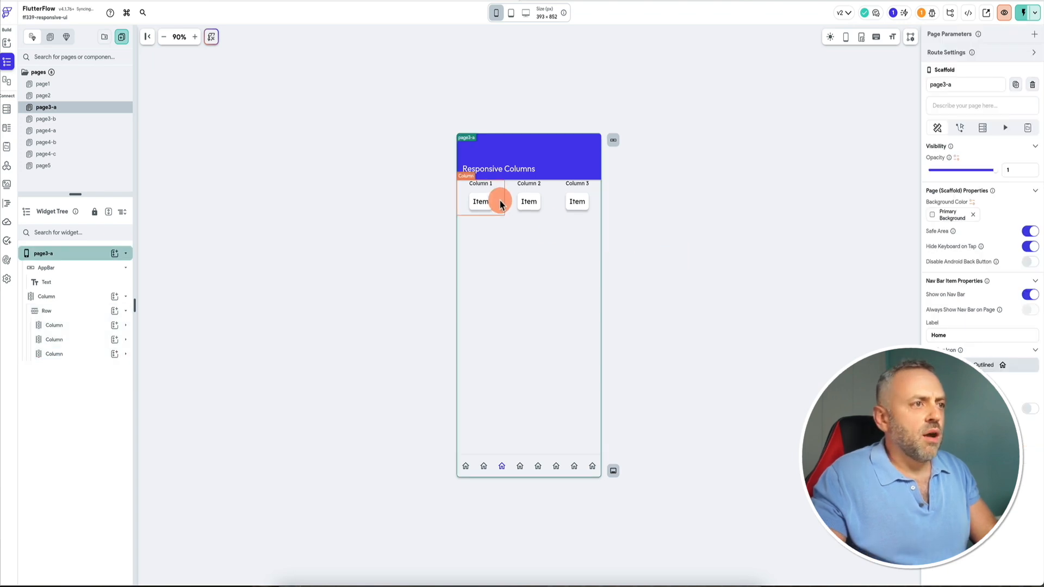
{"action": "left_click", "coordinate": [508, 13]}
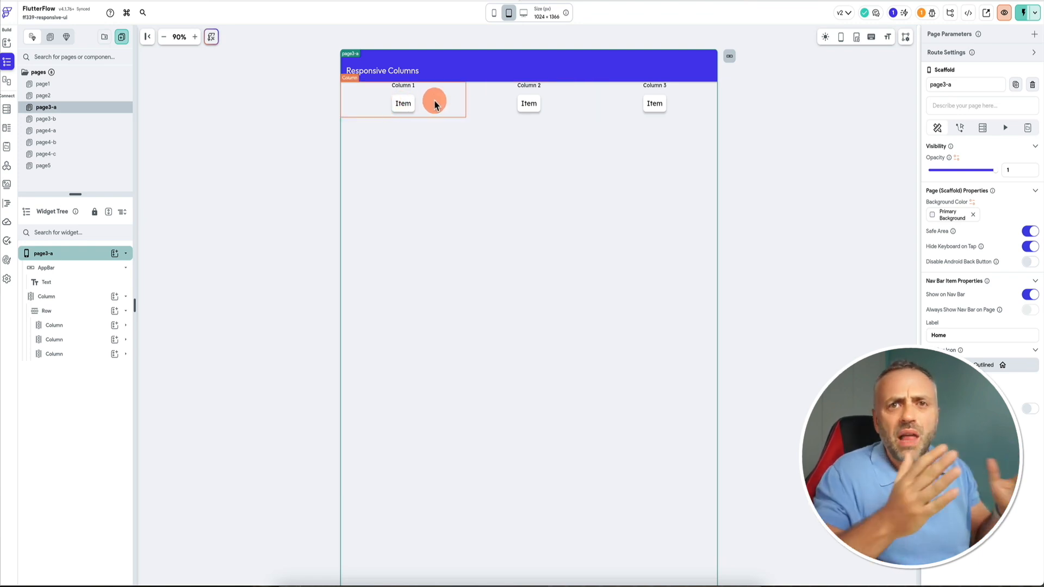
Preview the Responsive Columns page at desktop size in the editor and inspect the Row and first Column.
{"action": "left_click", "coordinate": [524, 13]}
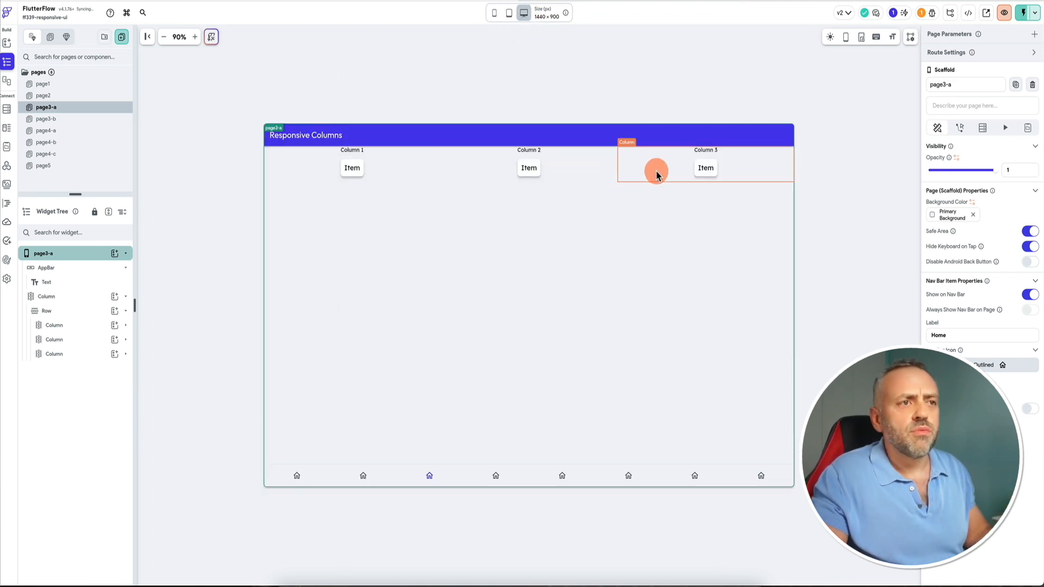
{"action": "left_click", "coordinate": [70, 311]}
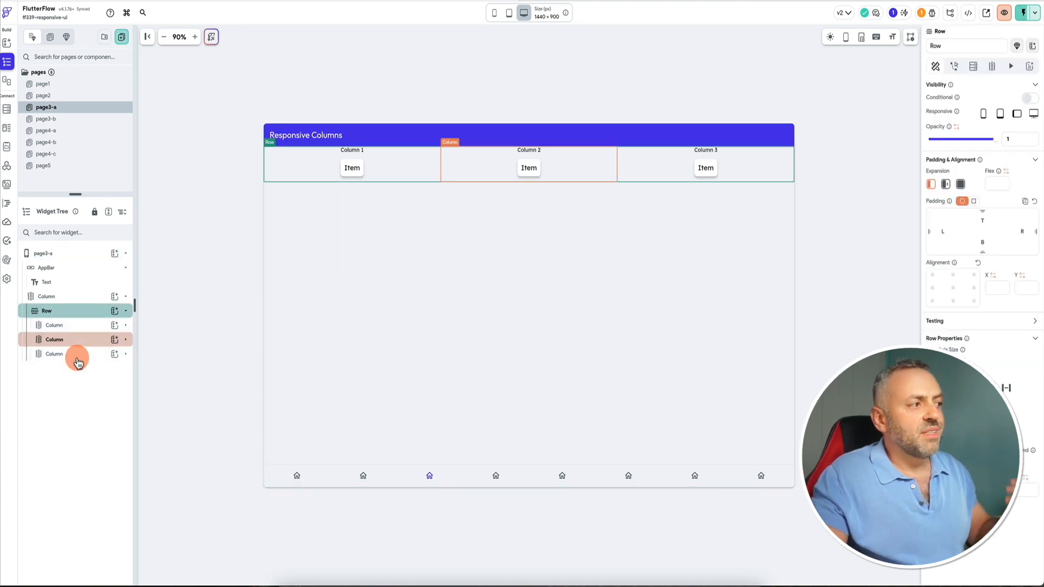
{"action": "left_click", "coordinate": [83, 325]}
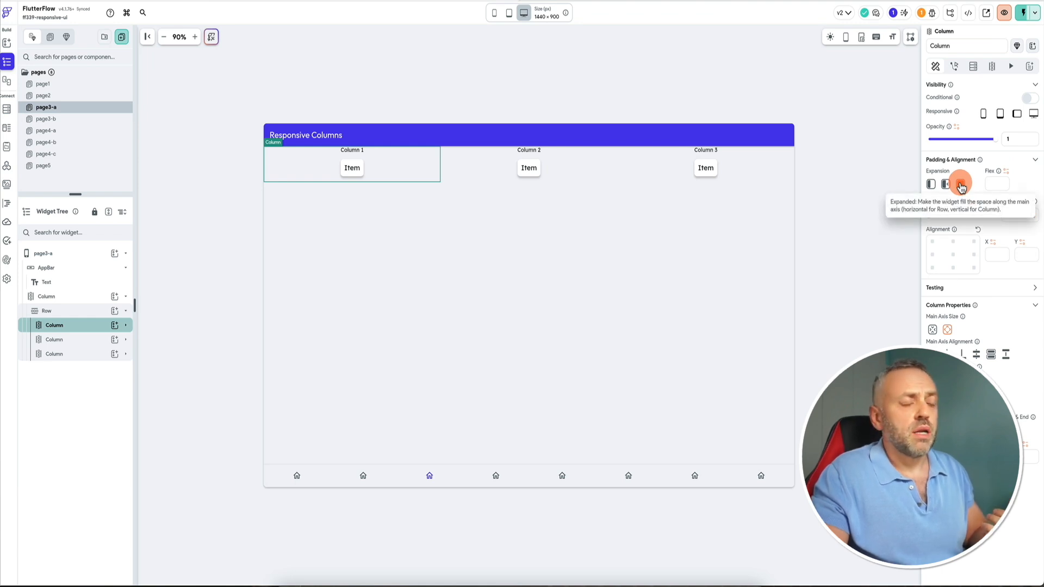
{"action": "left_click", "coordinate": [226, 229]}
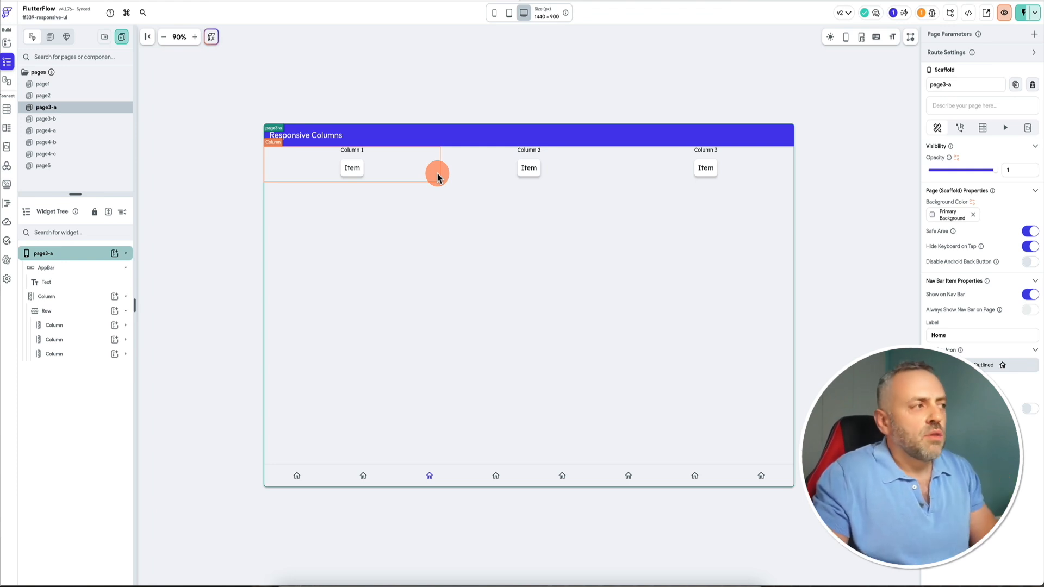
Open page3-b and view its statusList local page state variable.
{"action": "left_click", "coordinate": [63, 121]}
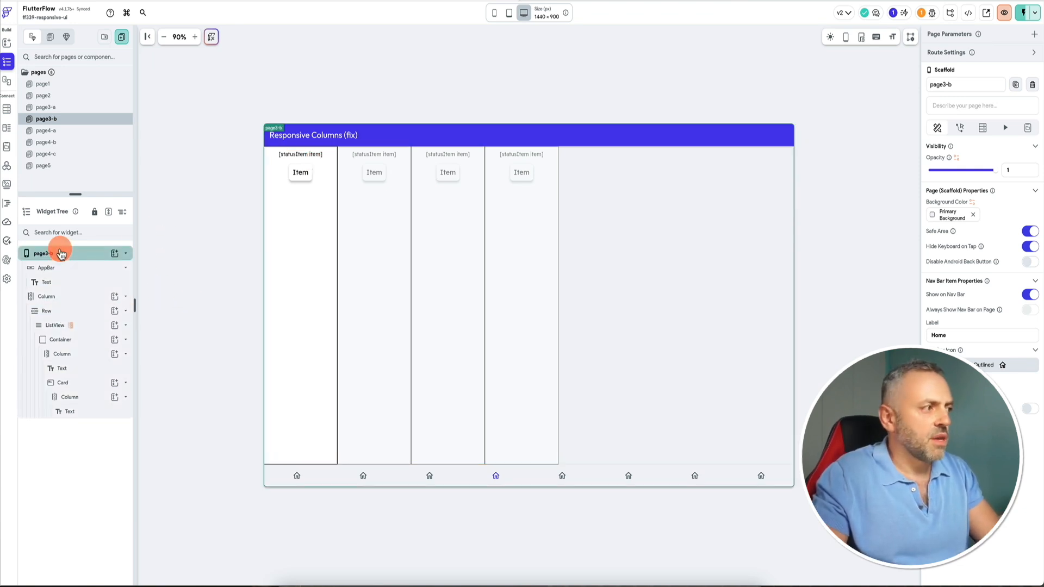
{"action": "left_click", "coordinate": [1027, 127]}
{"action": "left_click", "coordinate": [955, 171]}
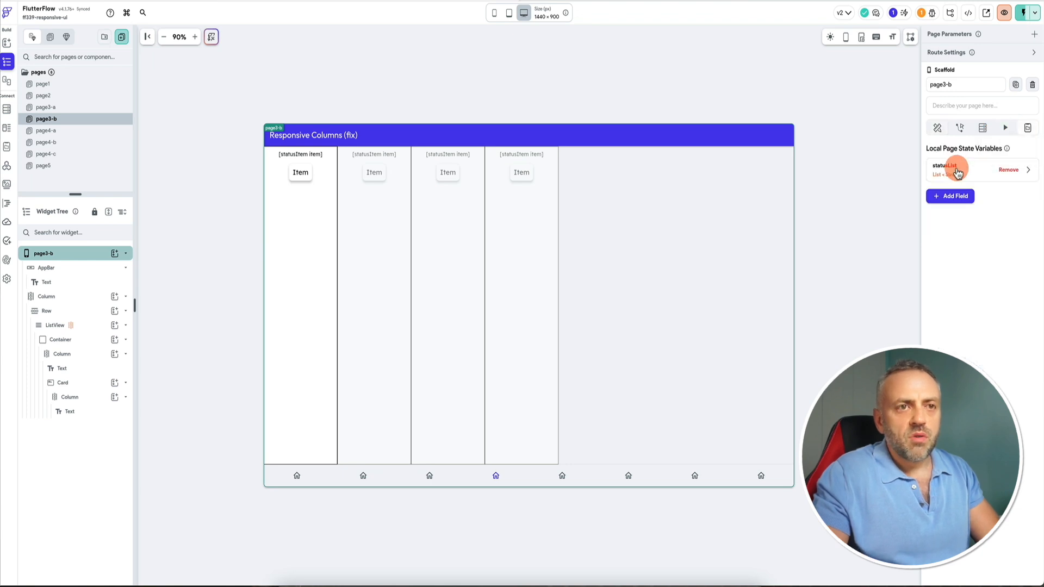
{"action": "left_click", "coordinate": [976, 272]}
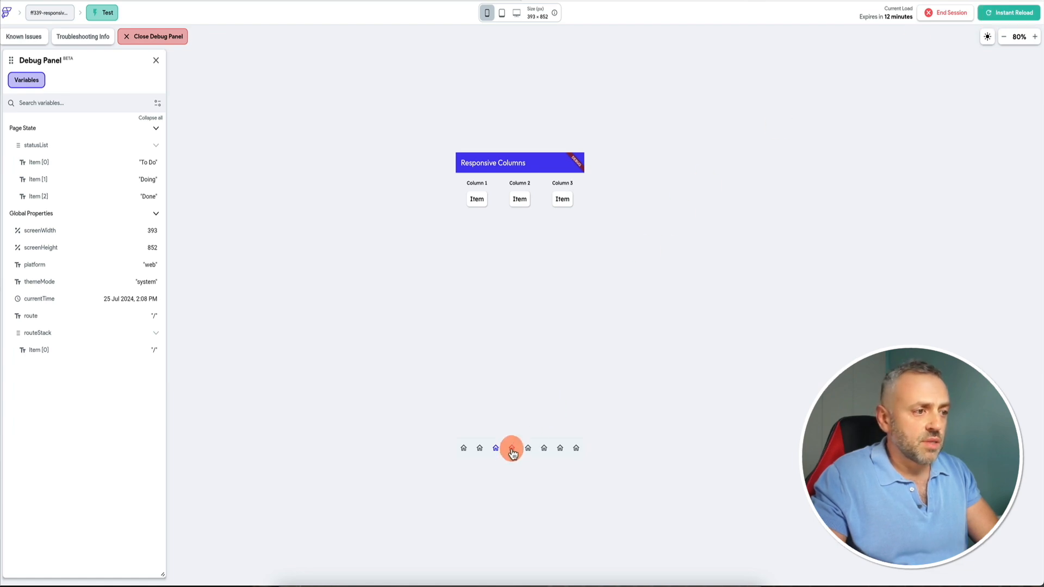
Preview the Responsive Columns (fix) page in the test session at phone, tablet and desktop sizes.
{"action": "left_click", "coordinate": [512, 448]}
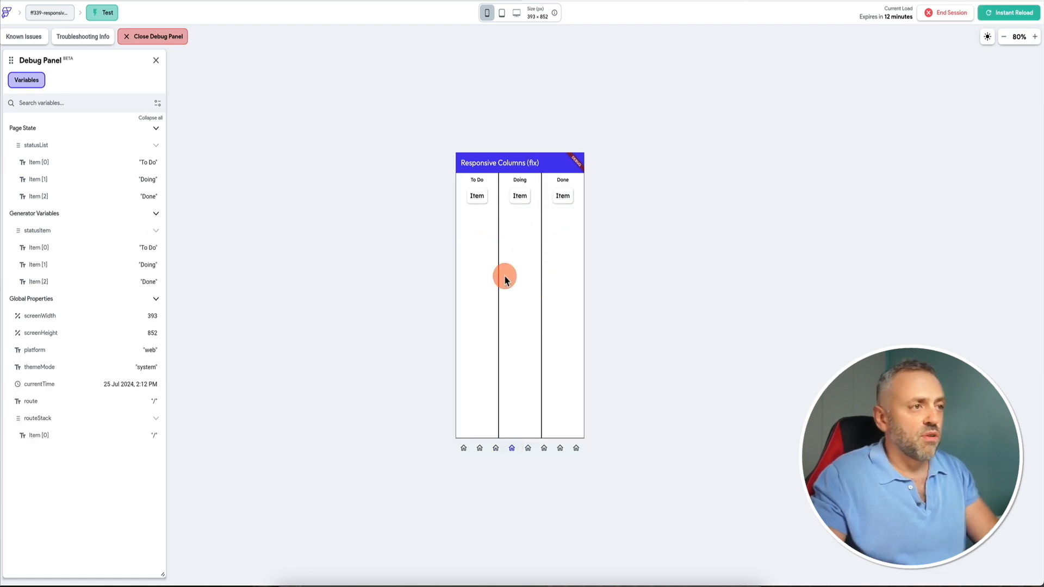
{"action": "left_click", "coordinate": [503, 15]}
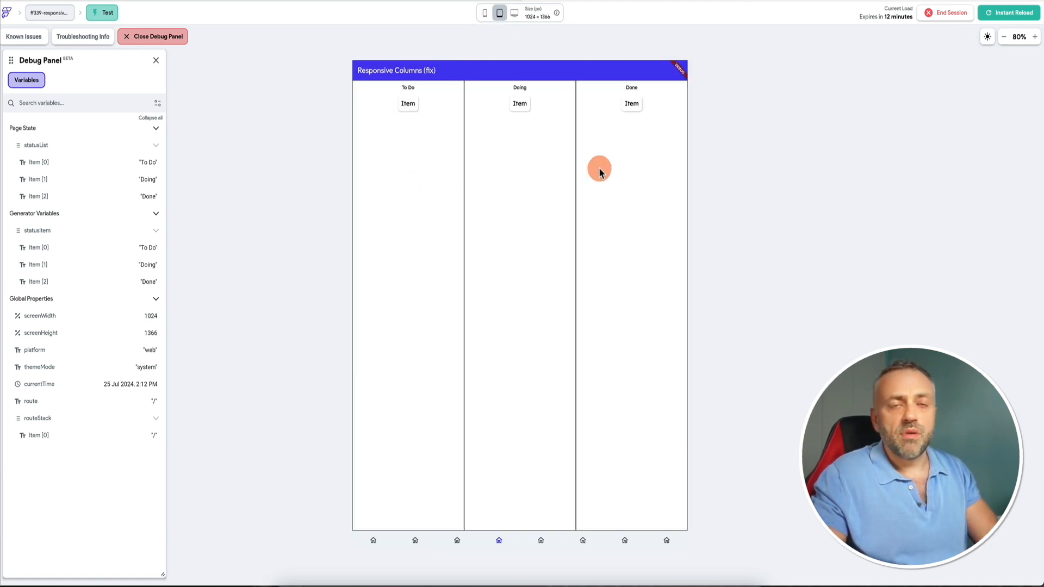
{"action": "left_click", "coordinate": [512, 13]}
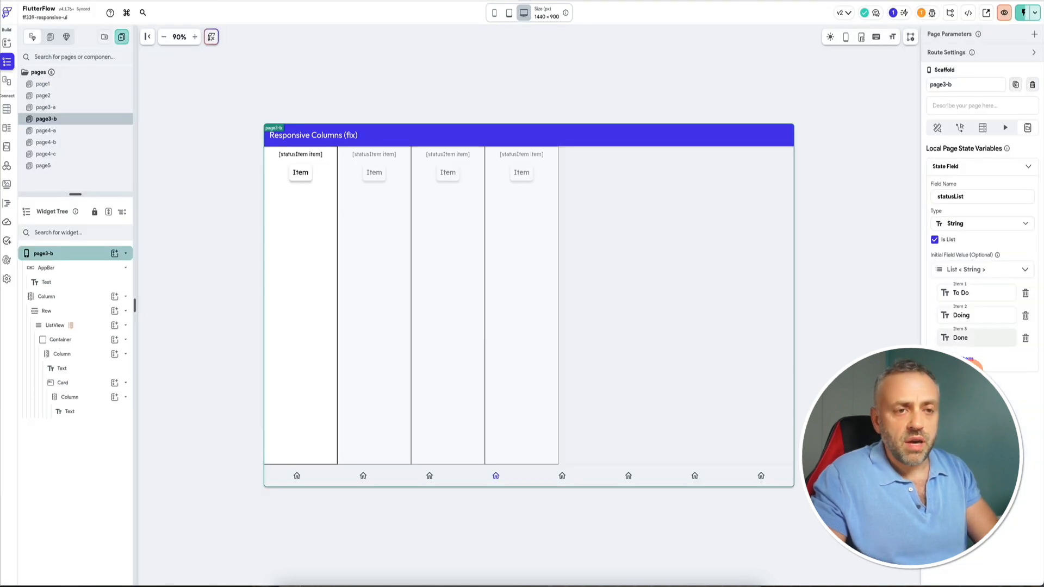
Add a fourth item named Recheck to the statusList variable's initial values and confirm.
{"action": "left_click", "coordinate": [970, 359]}
{"action": "left_click", "coordinate": [979, 359]}
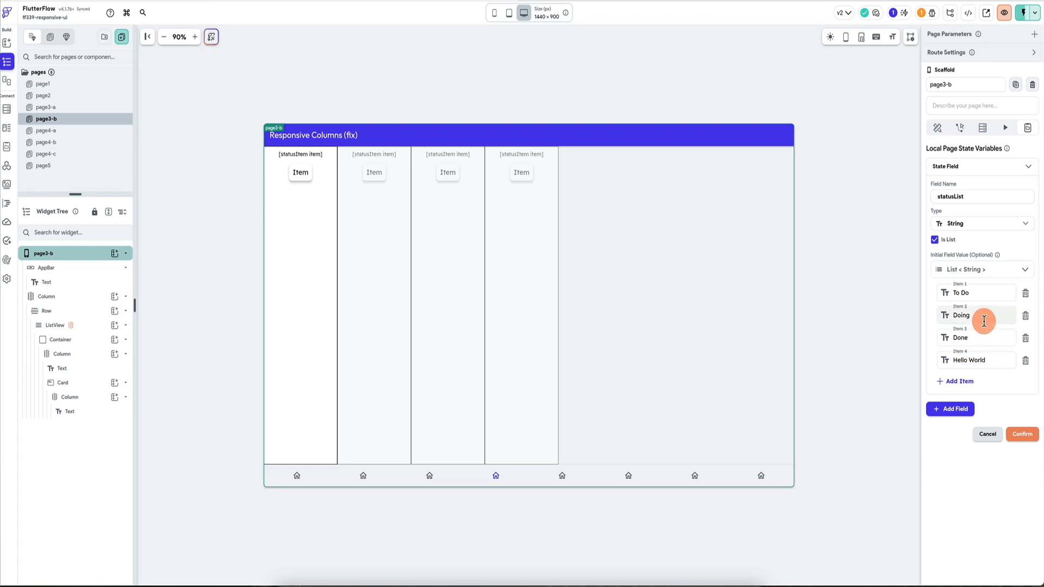
{"action": "triple_click", "coordinate": [990, 357]}
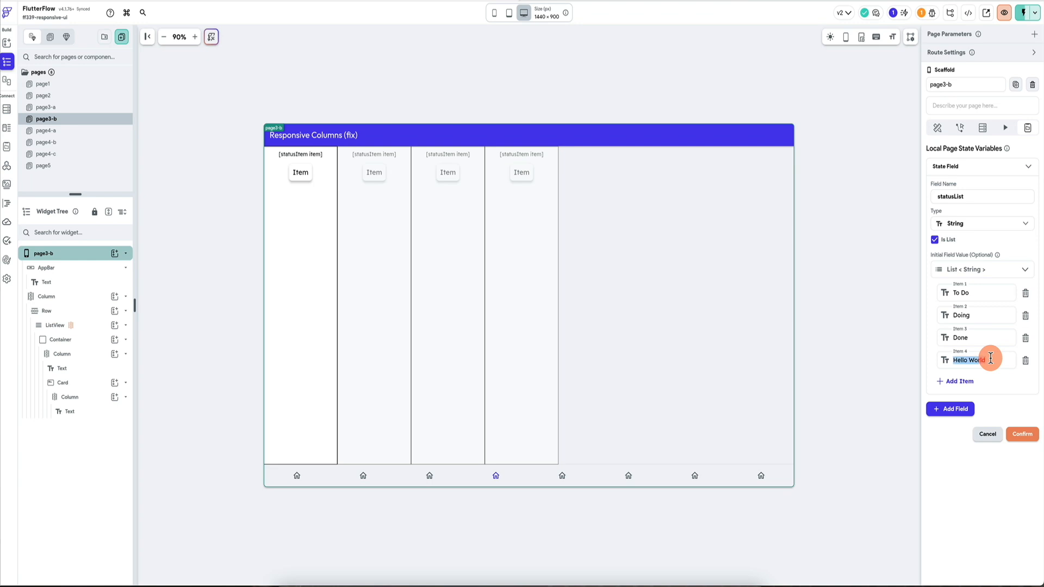
{"action": "type", "text": "Recheck"}
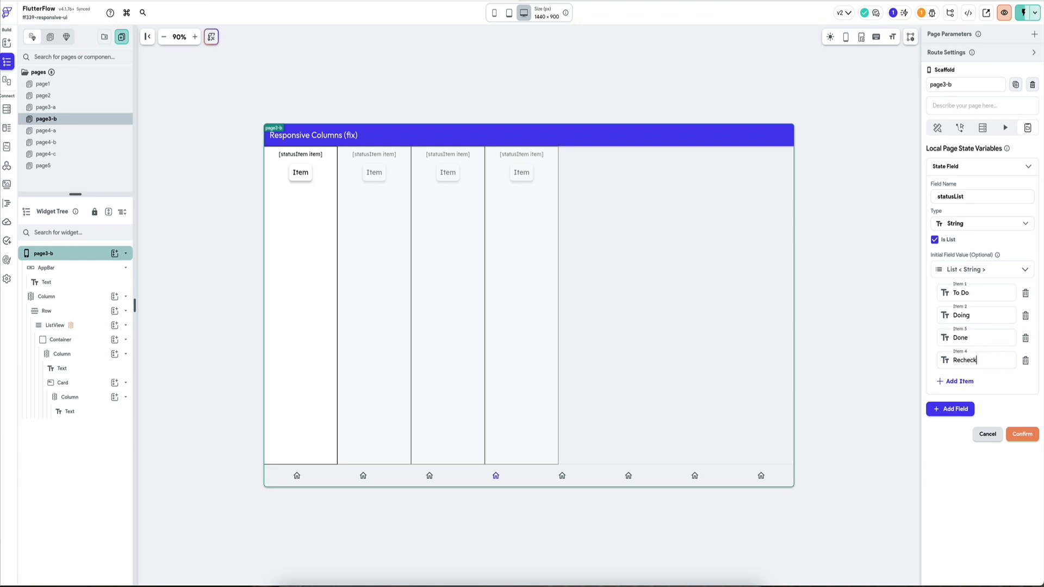
{"action": "left_click", "coordinate": [1020, 435]}
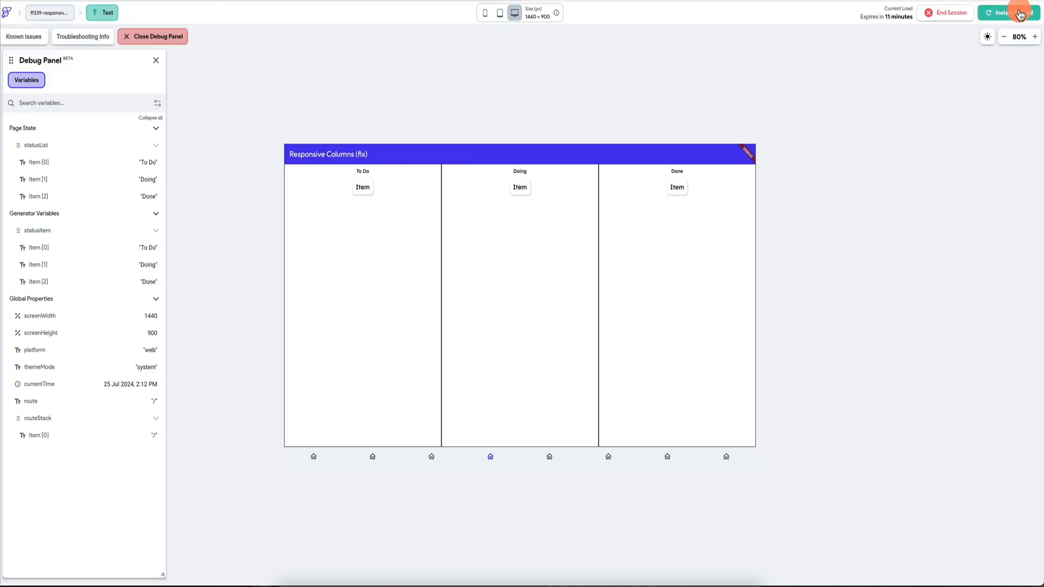
Reload the test session and preview the fix page at phone, tablet and desktop sizes.
{"action": "left_click", "coordinate": [1018, 11]}
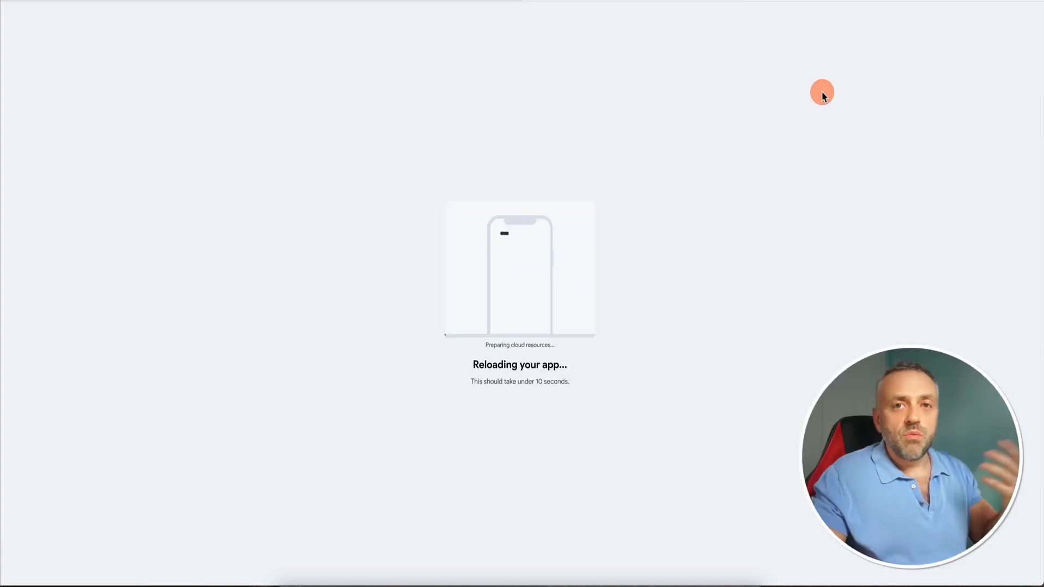
{"action": "left_click", "coordinate": [995, 17]}
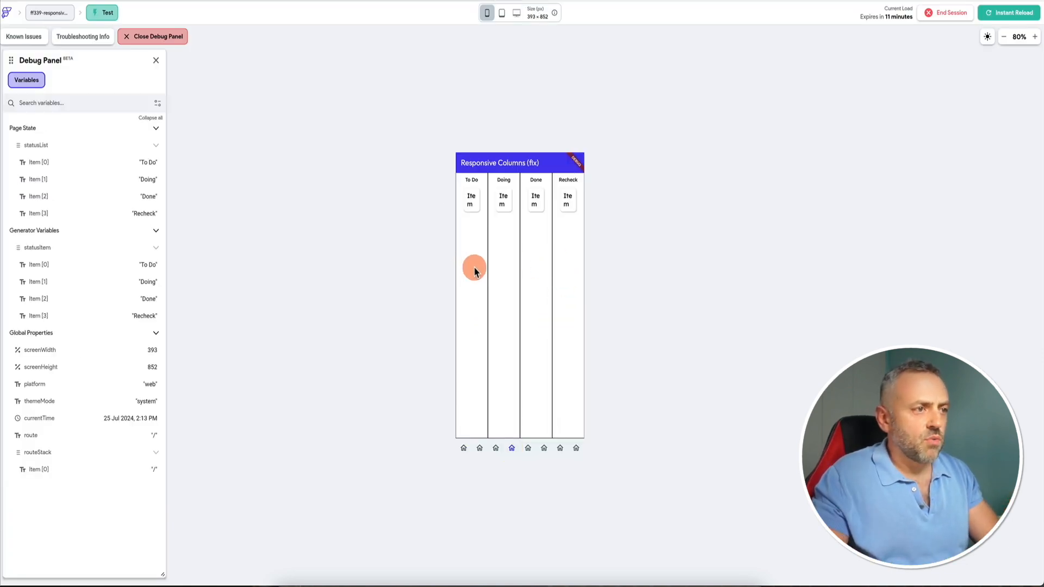
{"action": "left_click", "coordinate": [503, 14]}
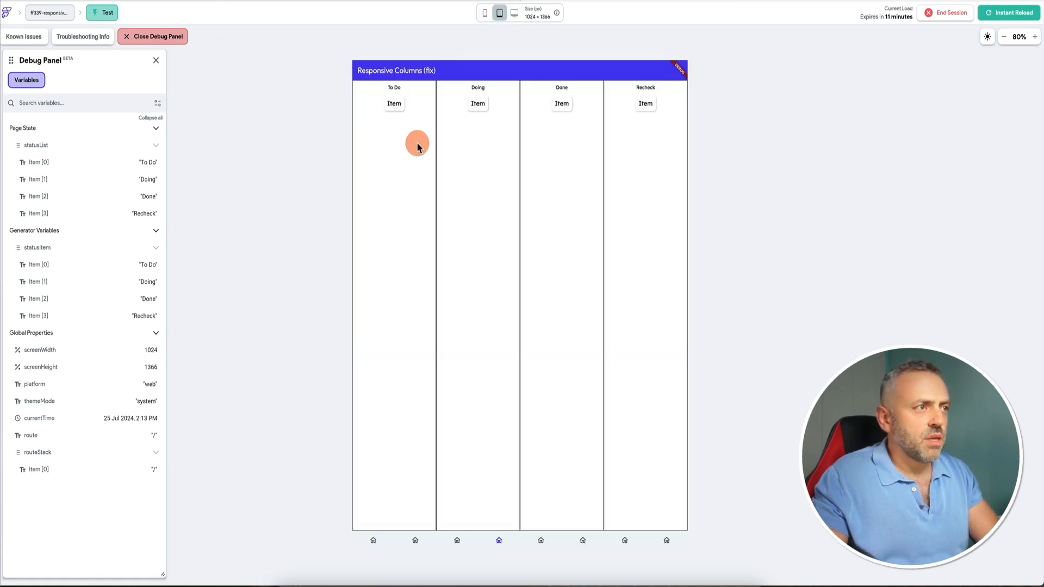
{"action": "left_click", "coordinate": [515, 14]}
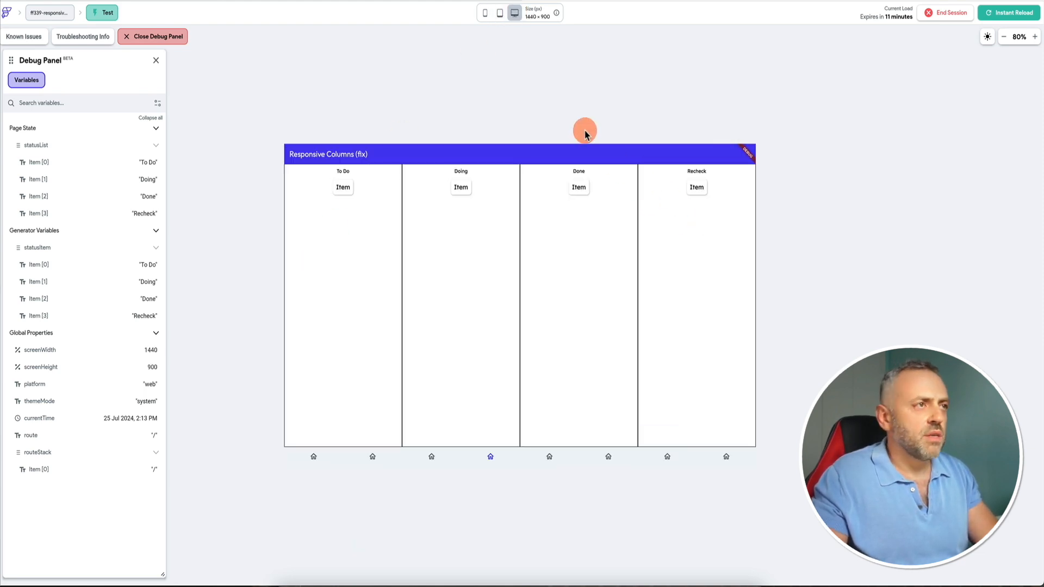
{"action": "left_click", "coordinate": [173, 0]}
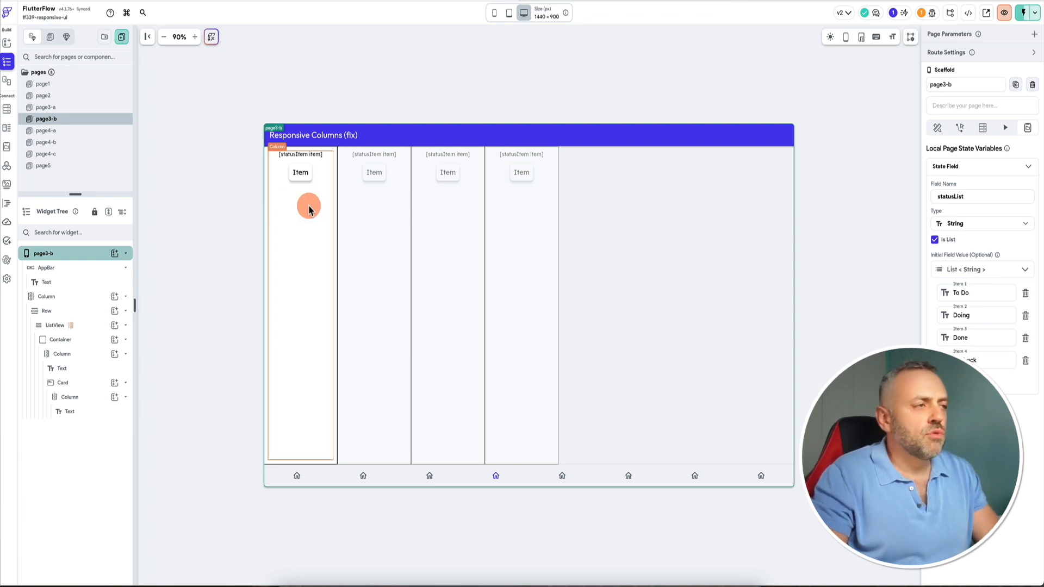
Compare page3-a's Column settings with page3-b's ListView, Container and Column settings.
{"action": "left_click", "coordinate": [70, 109]}
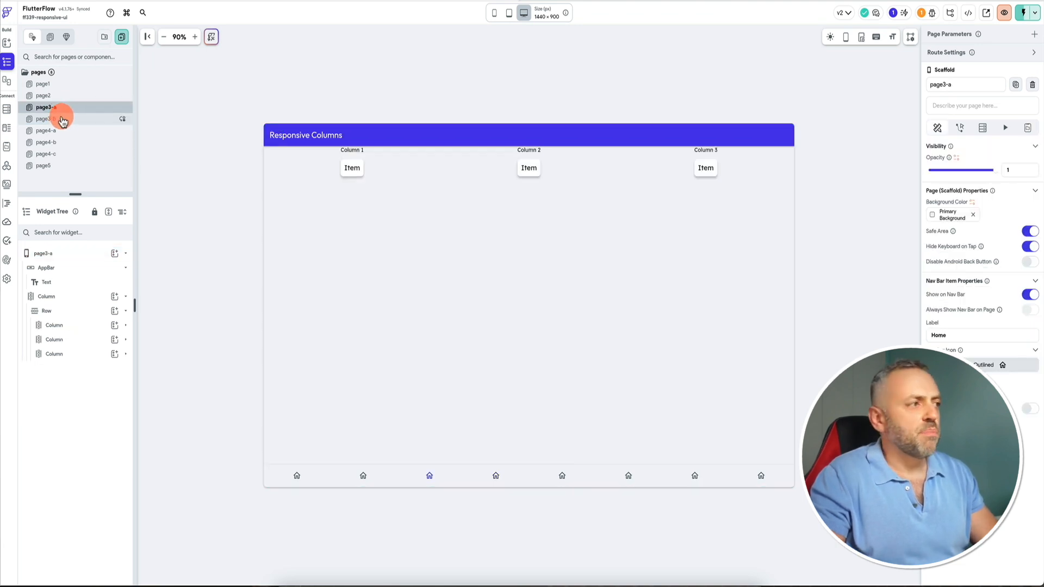
{"action": "left_click", "coordinate": [74, 325]}
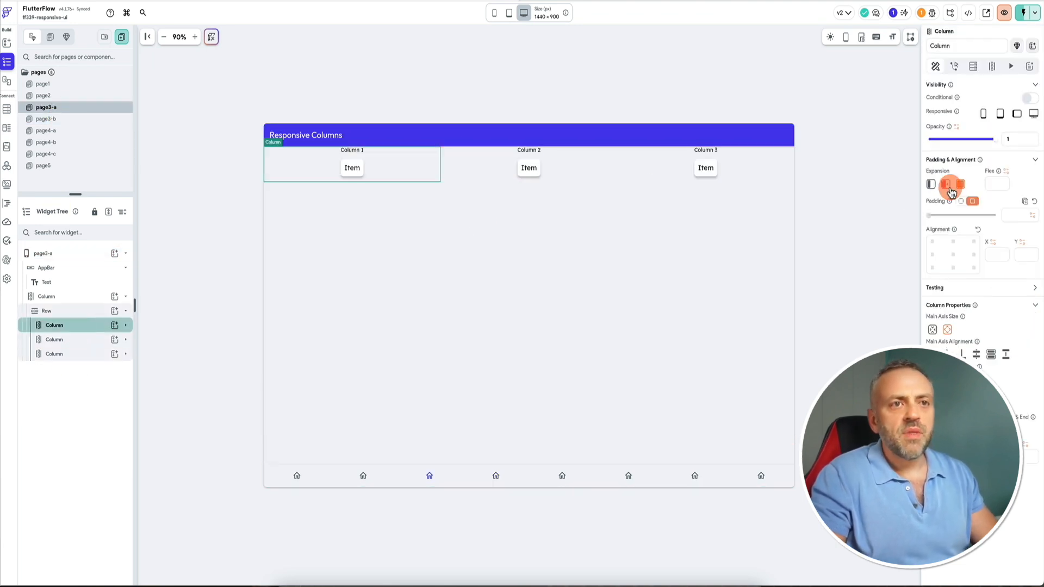
{"action": "left_click", "coordinate": [95, 123]}
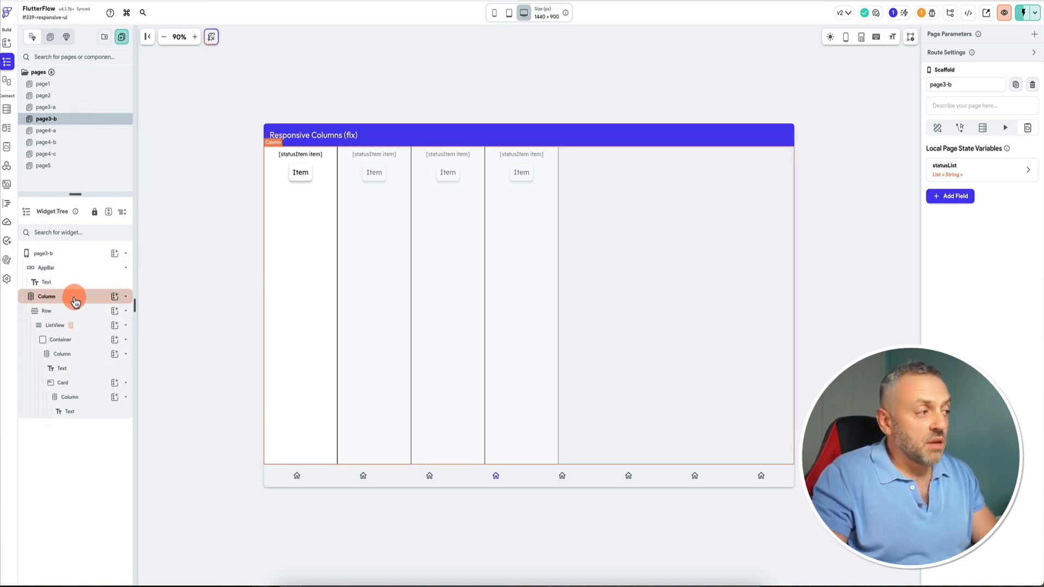
{"action": "left_click", "coordinate": [69, 316]}
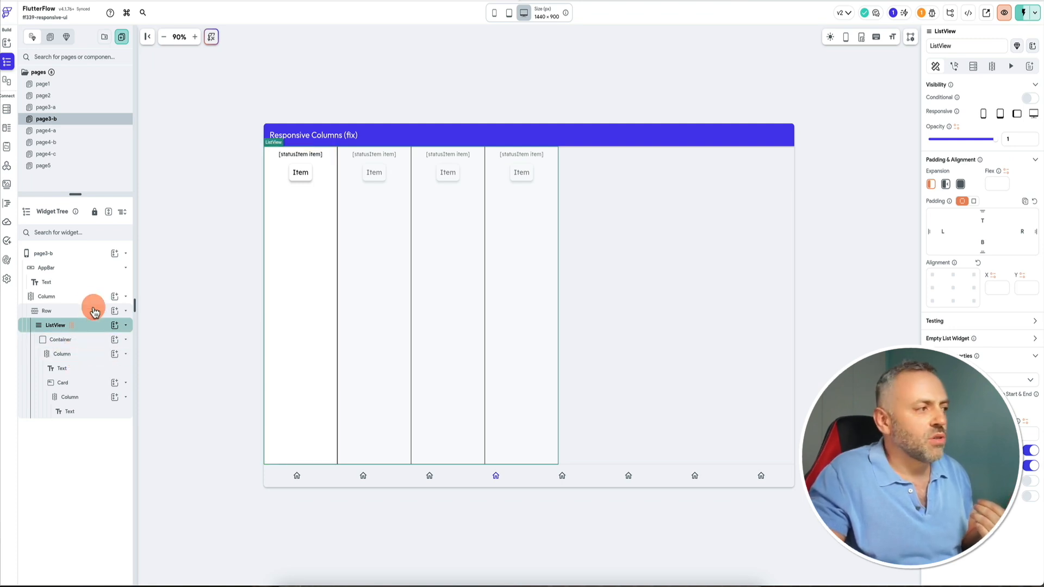
{"action": "left_click", "coordinate": [87, 356]}
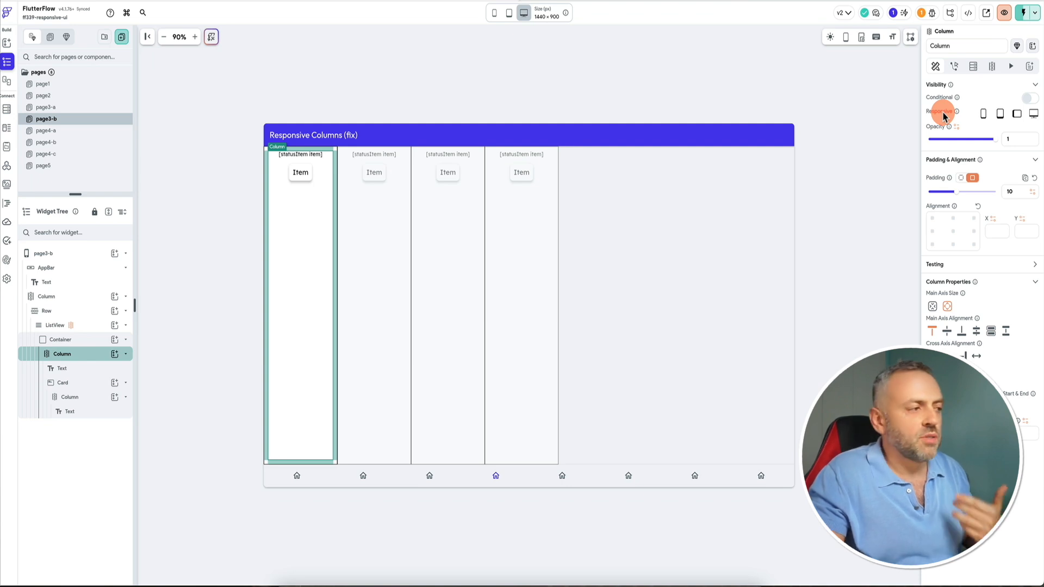
{"action": "left_click", "coordinate": [87, 340]}
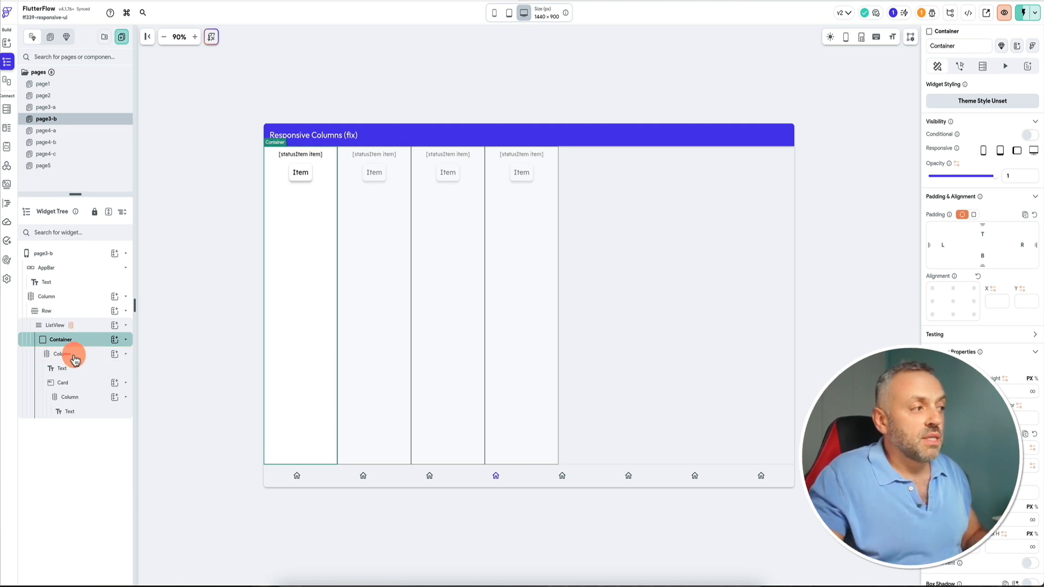
{"action": "left_click", "coordinate": [79, 355]}
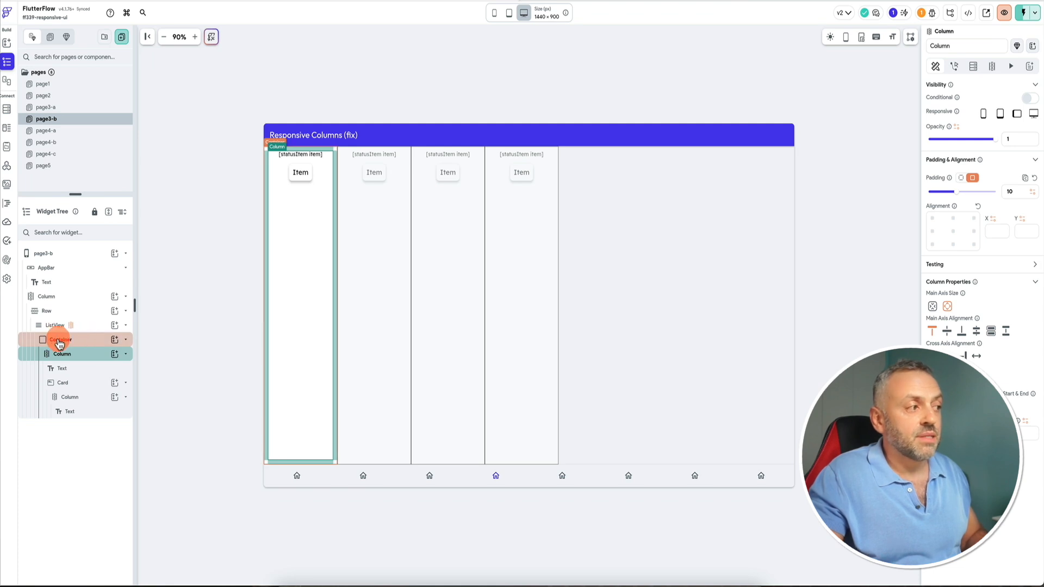
{"action": "left_click", "coordinate": [81, 341]}
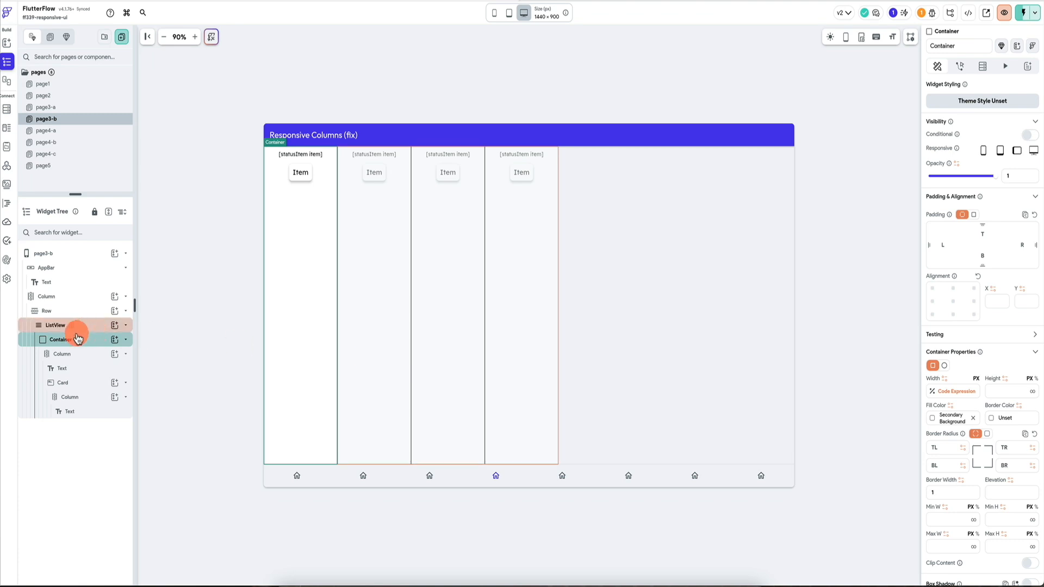
Inspect the code expression driving the Container's width, including its var1 and var2 arguments, without changing it.
{"action": "left_click", "coordinate": [952, 391]}
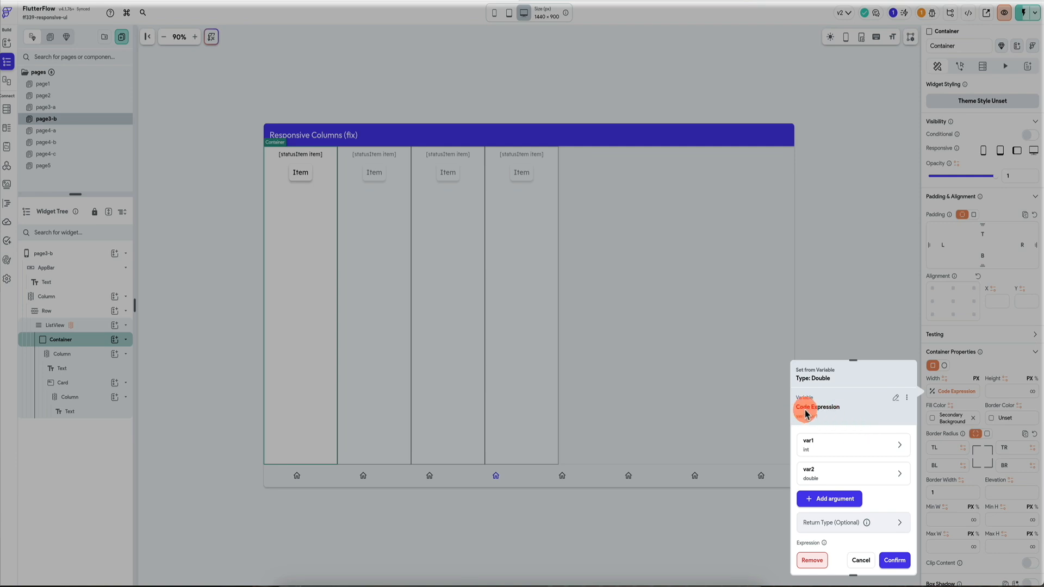
{"action": "left_click", "coordinate": [839, 448]}
{"action": "scroll", "coordinate": [837, 468], "scroll_direction": "down", "scroll_amount": 1}
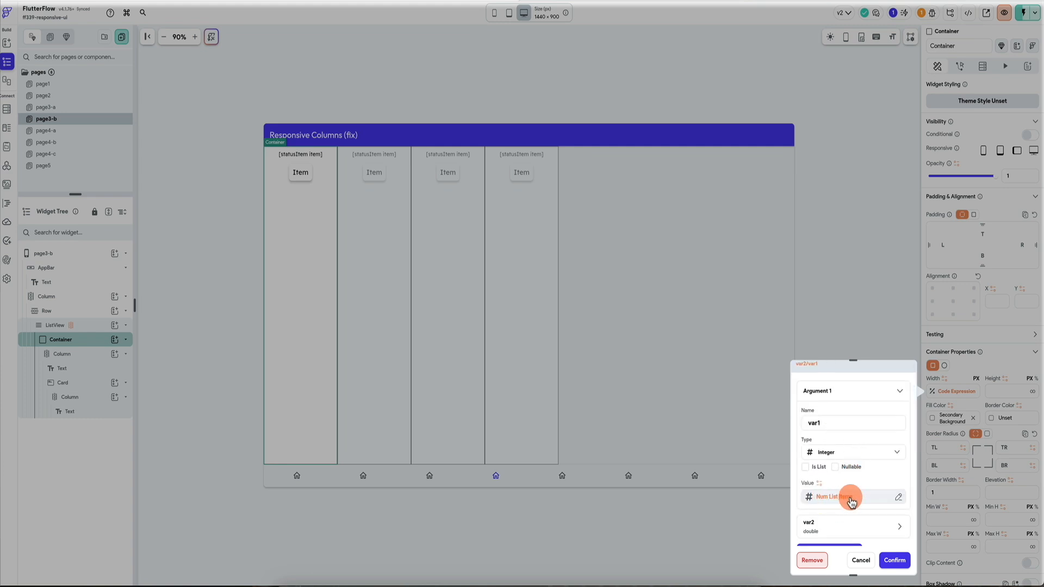
{"action": "scroll", "coordinate": [848, 497], "scroll_direction": "down", "scroll_amount": 3}
{"action": "scroll", "coordinate": [838, 429], "scroll_direction": "up", "scroll_amount": 1}
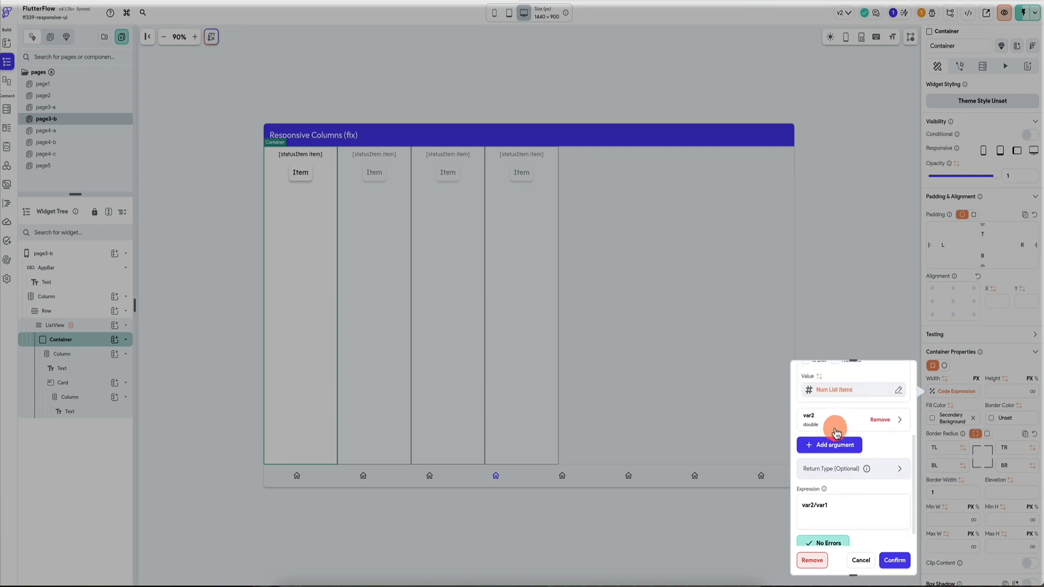
{"action": "left_click", "coordinate": [838, 431]}
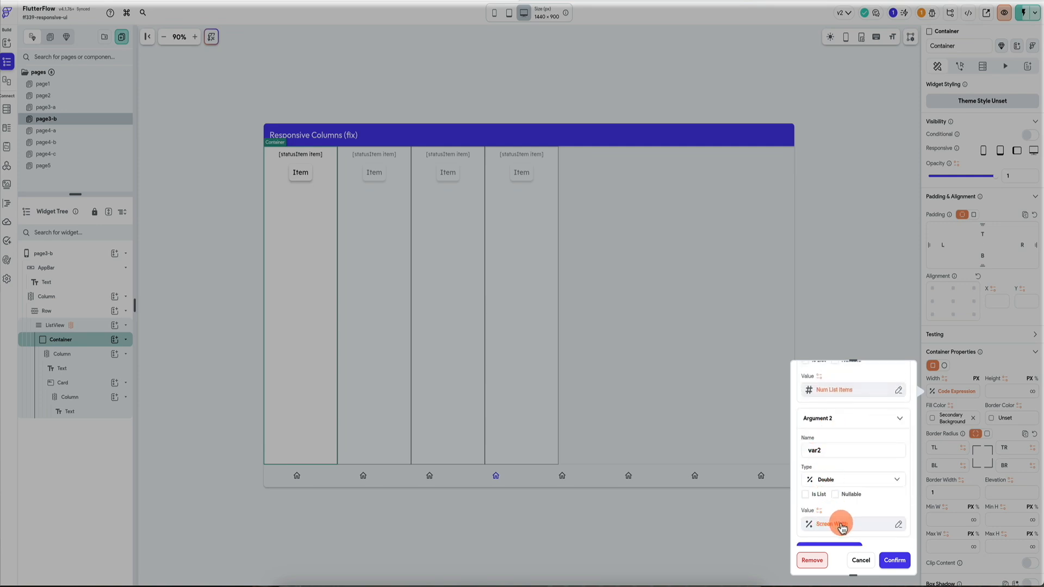
{"action": "scroll", "coordinate": [841, 524], "scroll_direction": "down", "scroll_amount": 2}
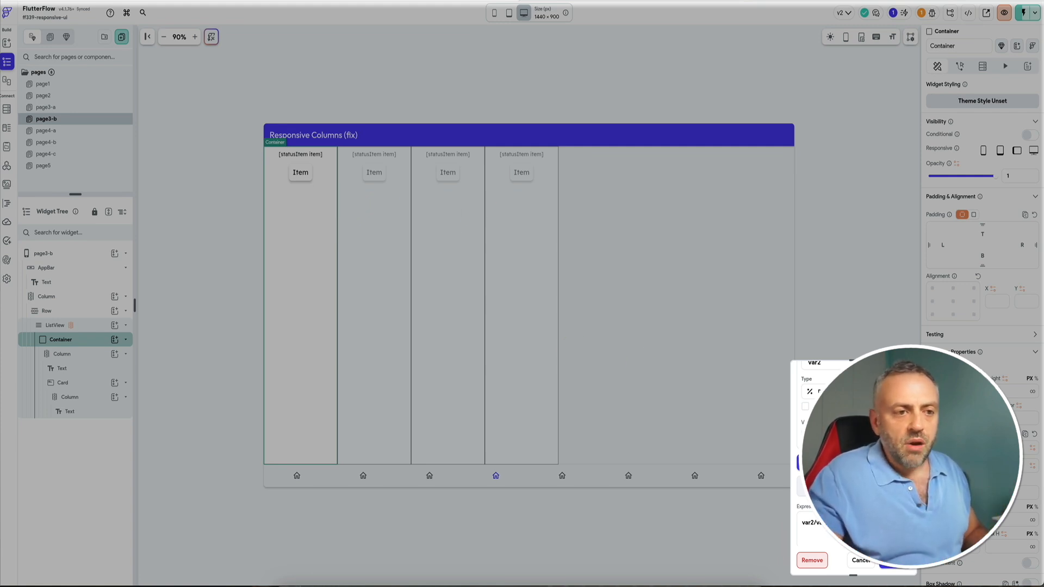
{"action": "left_click", "coordinate": [861, 561]}
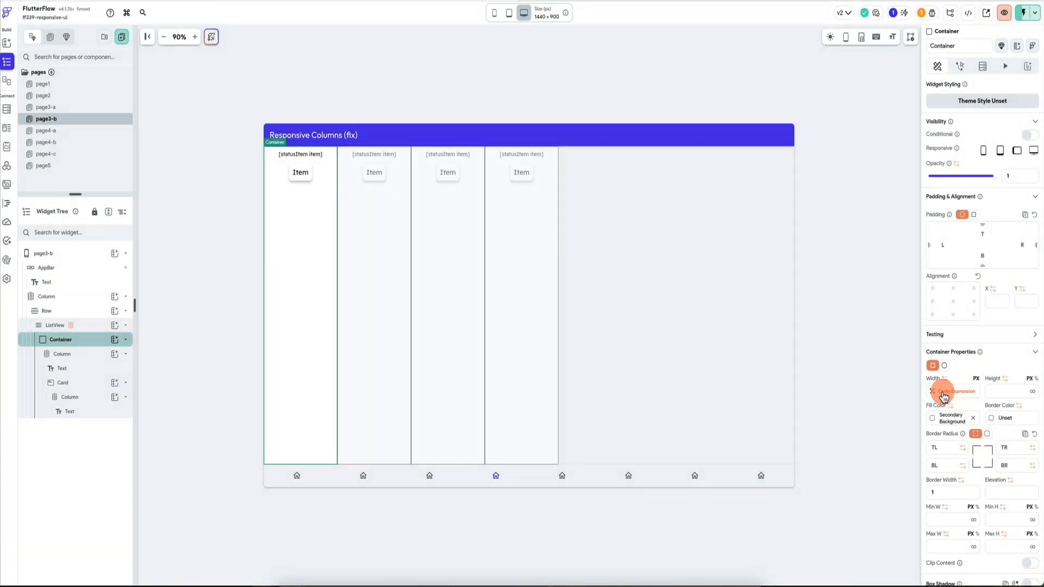
{"action": "left_click", "coordinate": [87, 357]}
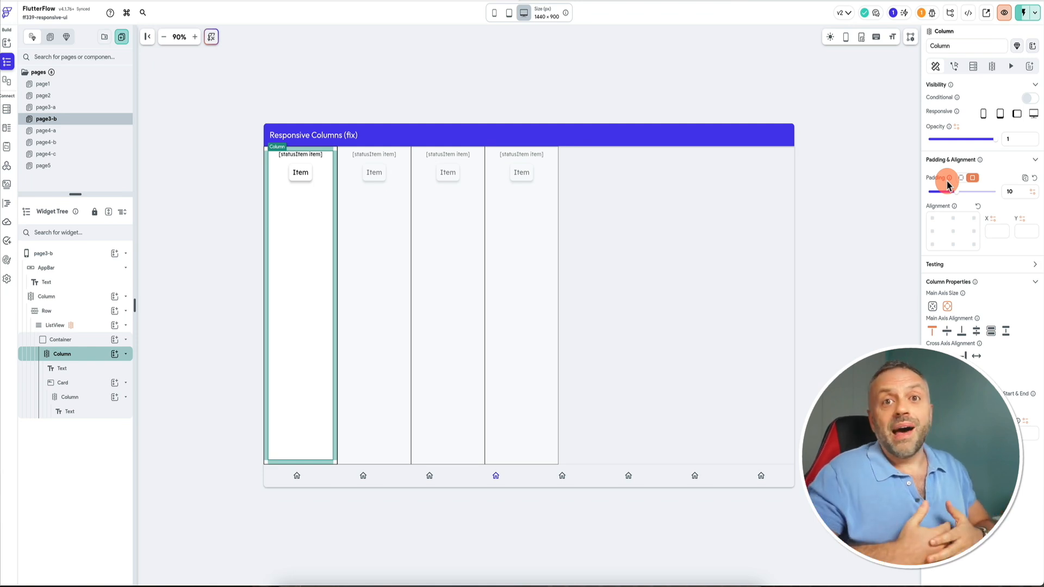
{"action": "left_click", "coordinate": [89, 345]}
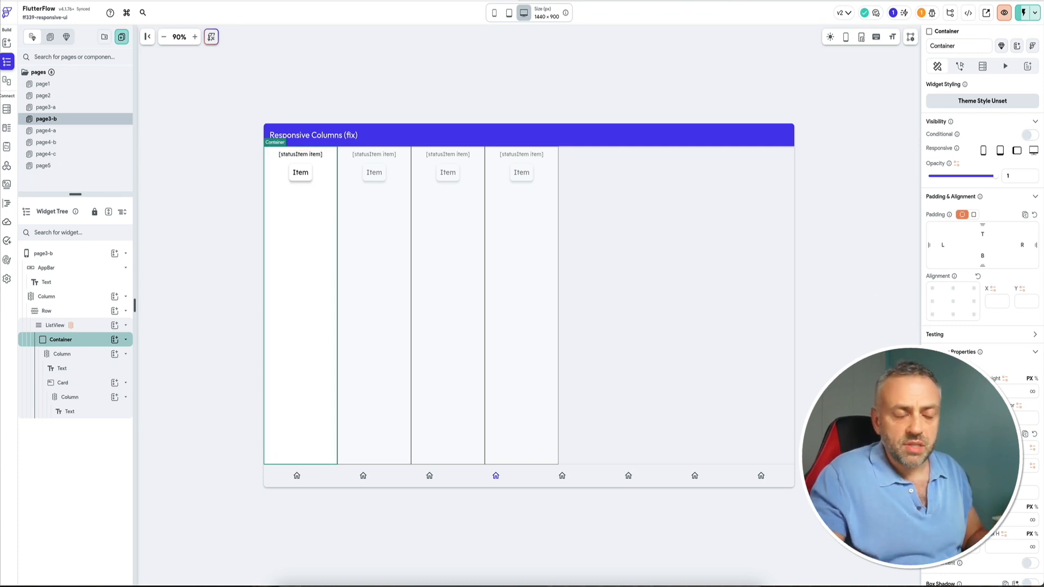
Close the Container's width expression, open page4-a and collapse its projectCard widgets in the widget tree.
{"action": "left_click", "coordinate": [956, 390]}
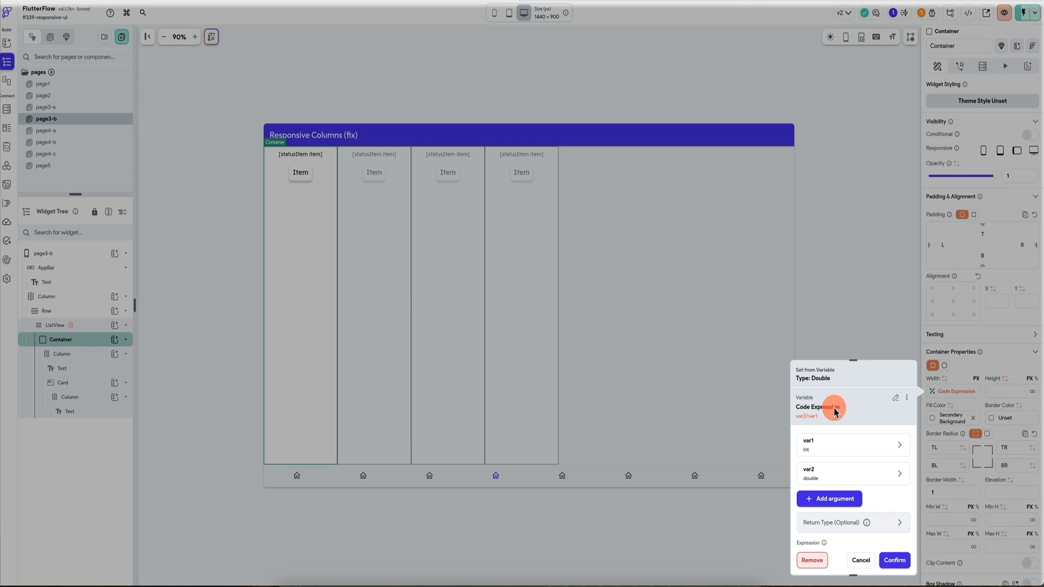
{"action": "left_click", "coordinate": [858, 326]}
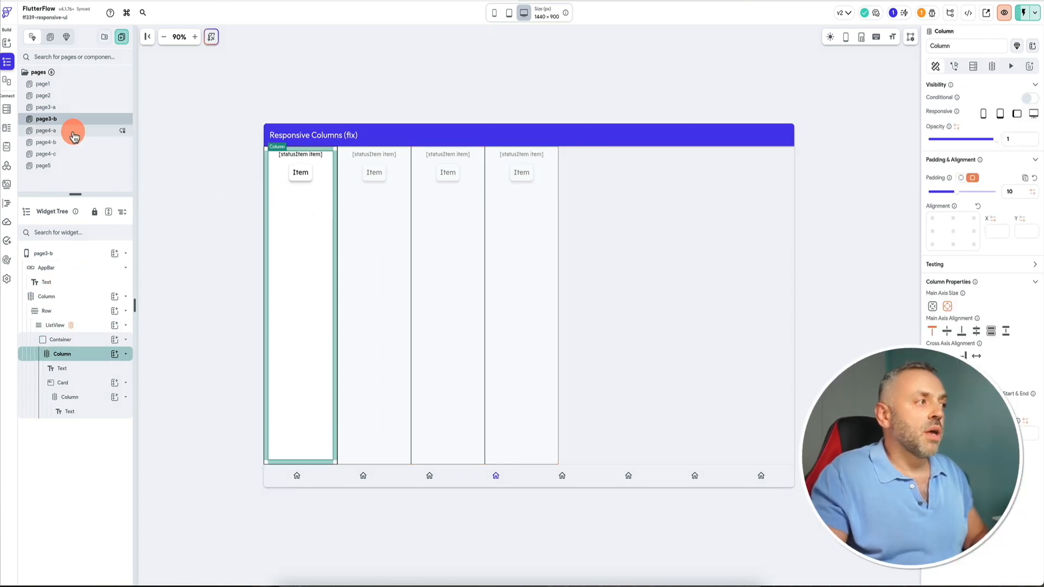
{"action": "left_click", "coordinate": [74, 136]}
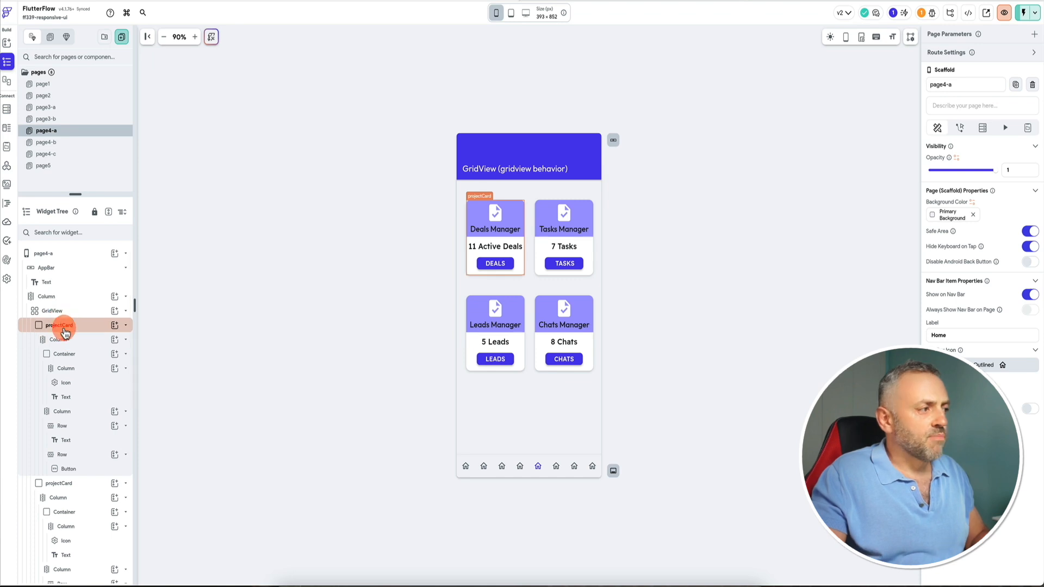
{"action": "left_click", "coordinate": [126, 326]}
{"action": "left_click", "coordinate": [126, 340]}
{"action": "left_click", "coordinate": [126, 354]}
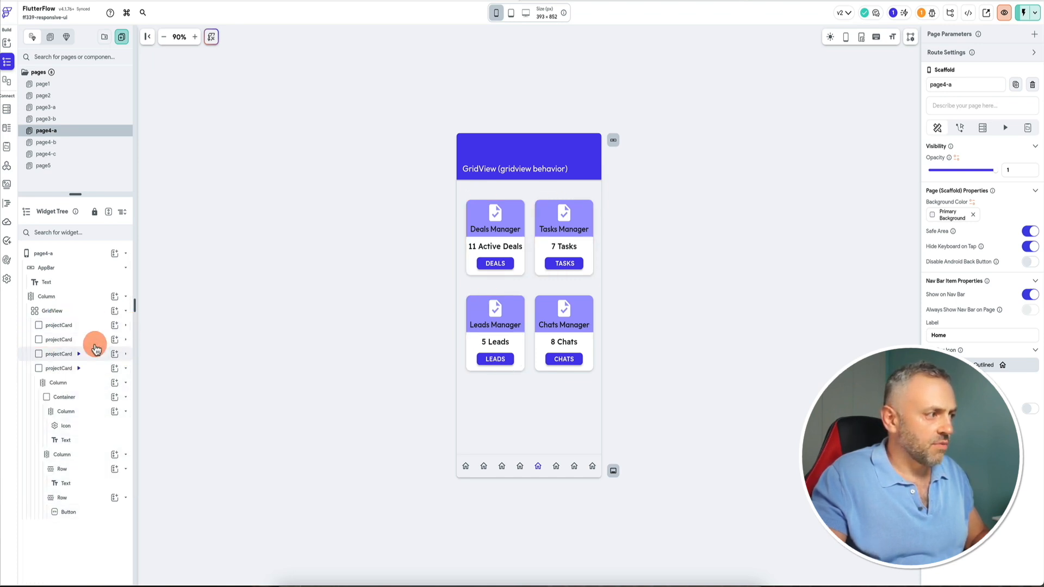
{"action": "left_click", "coordinate": [127, 368]}
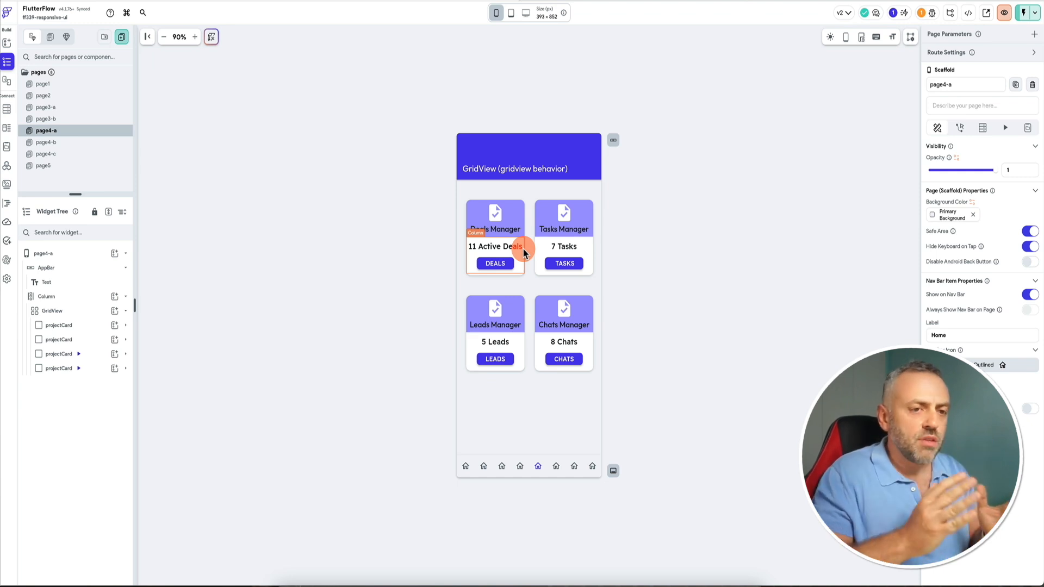
Inspect page4-a's GridView settings and preview the page at phone, tablet and desktop sizes.
{"action": "left_click", "coordinate": [87, 311]}
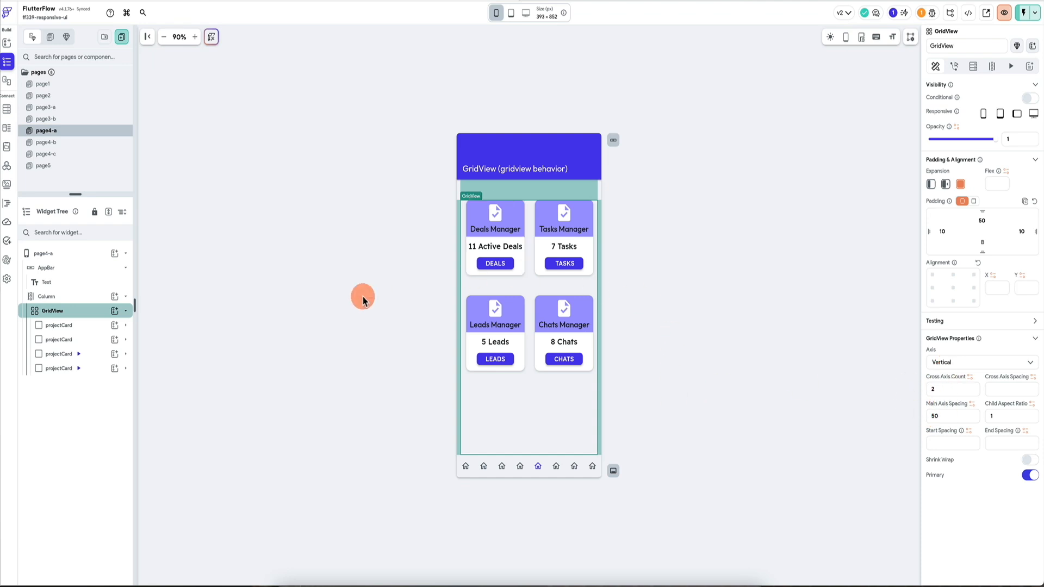
{"action": "left_click", "coordinate": [362, 299]}
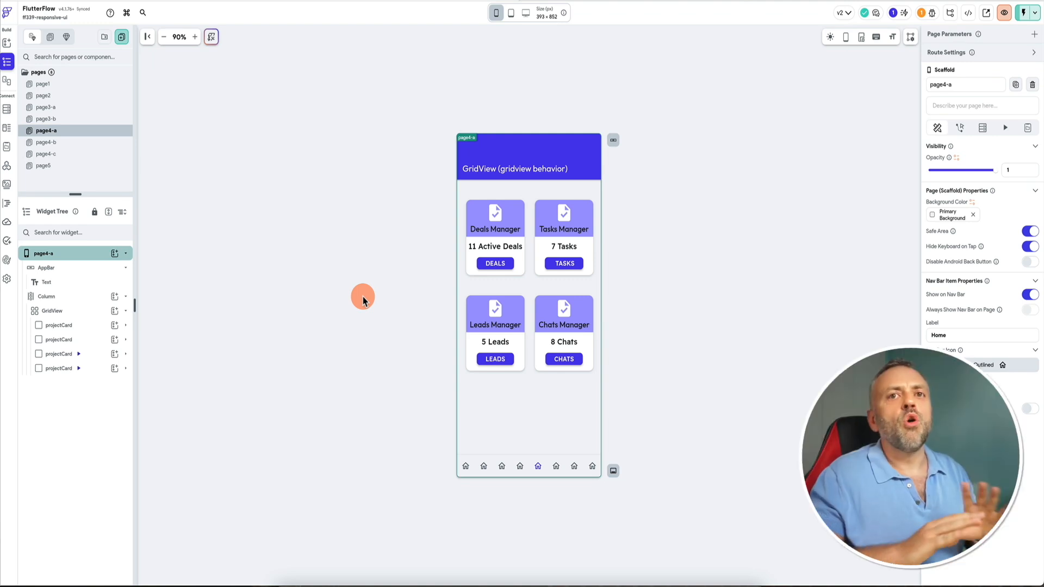
{"action": "left_click", "coordinate": [510, 12]}
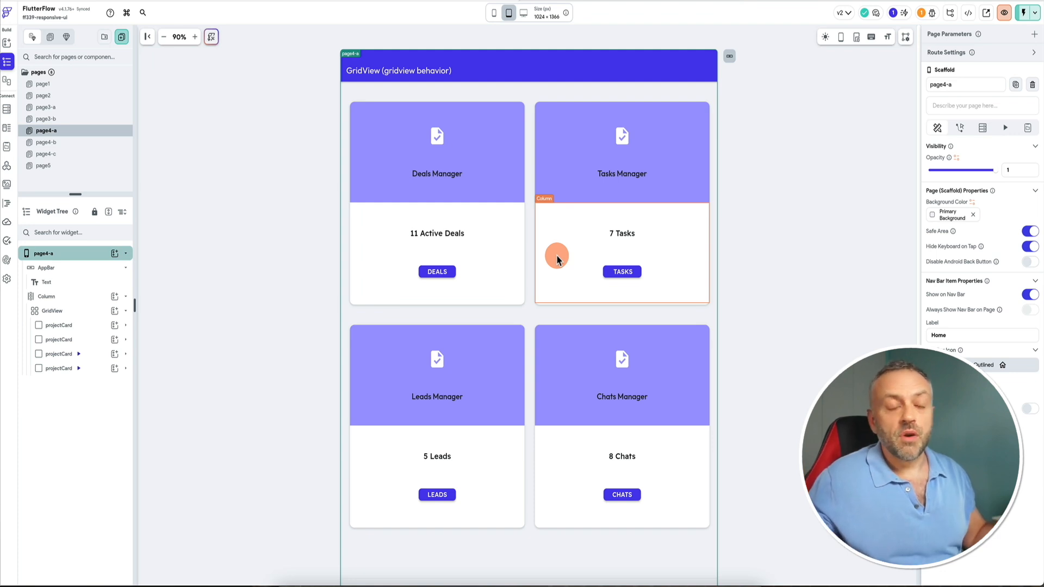
{"action": "left_click", "coordinate": [496, 17]}
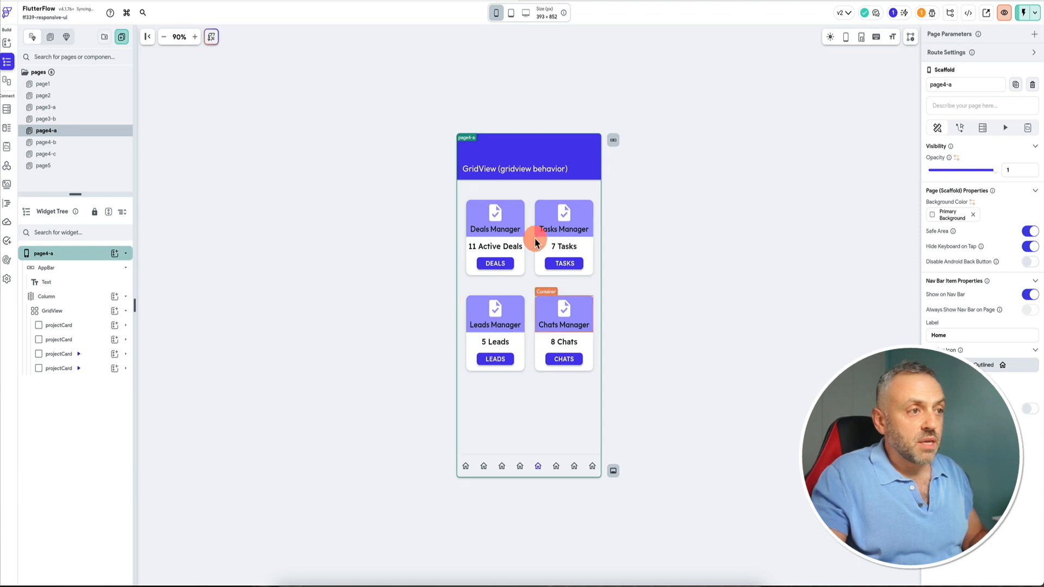
{"action": "left_click", "coordinate": [511, 14]}
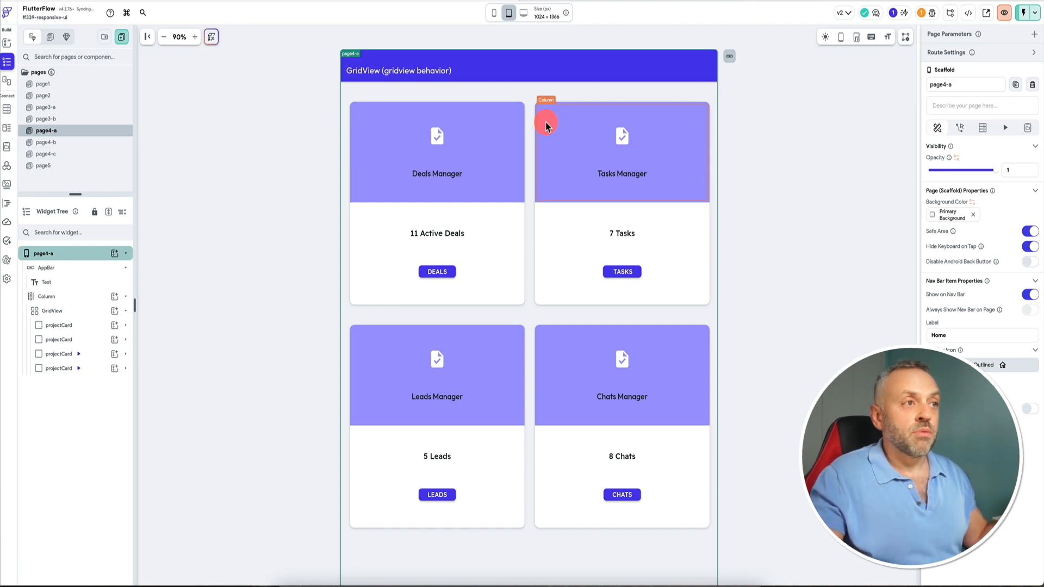
{"action": "left_click", "coordinate": [522, 14]}
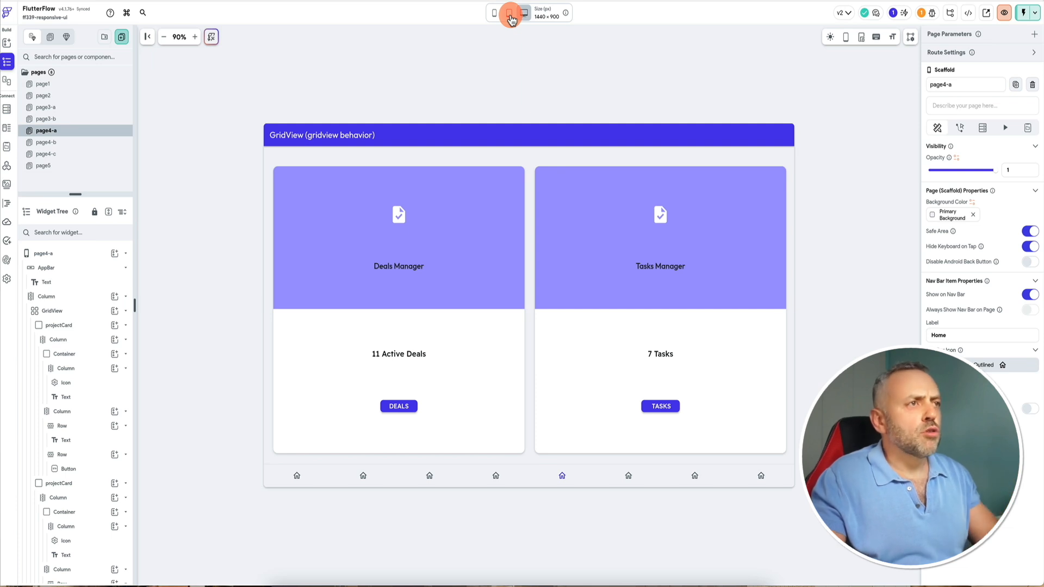
{"action": "left_click", "coordinate": [509, 13]}
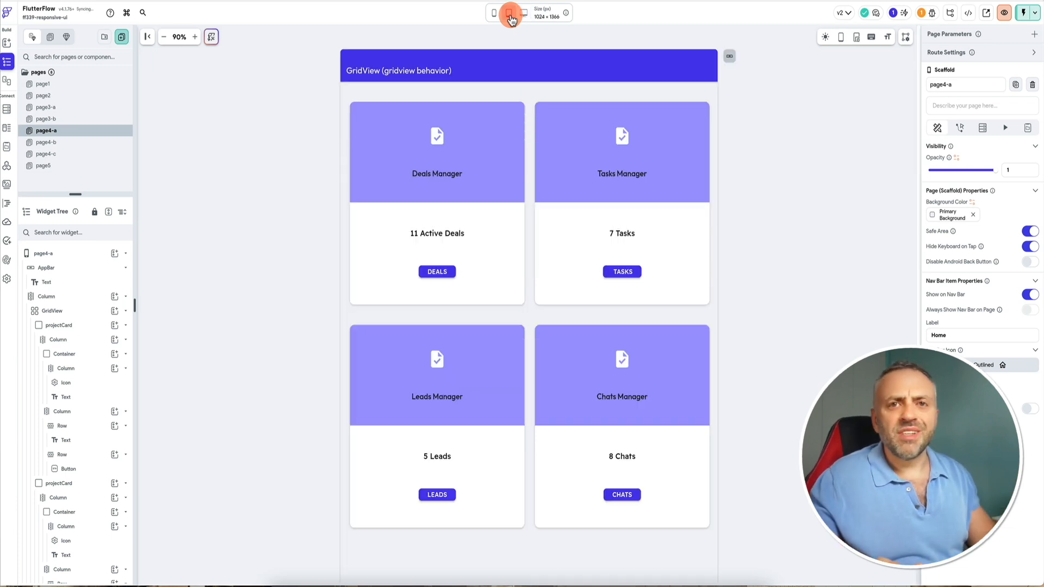
{"action": "left_click", "coordinate": [496, 13]}
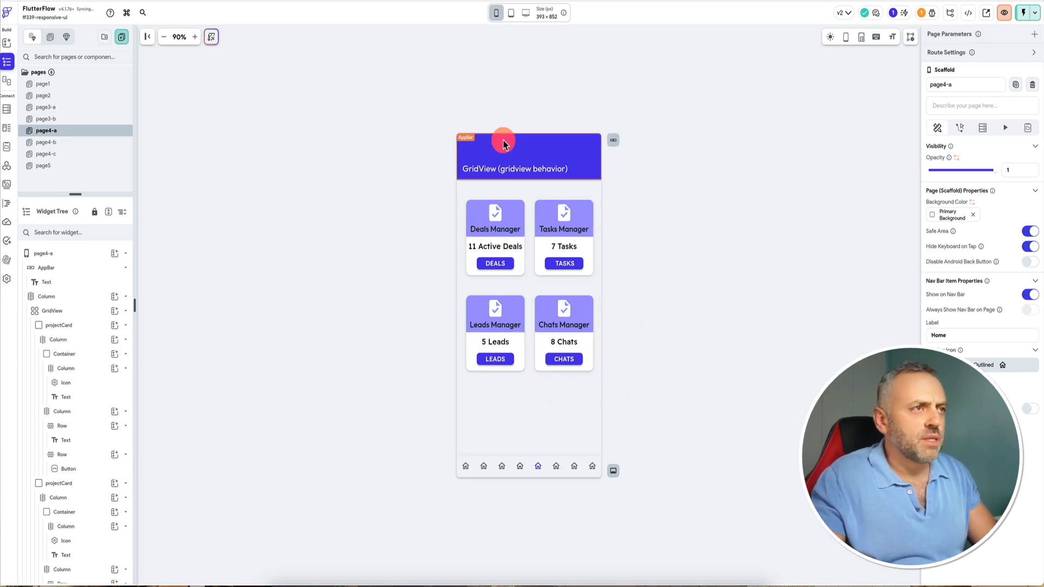
{"action": "left_click", "coordinate": [512, 17]}
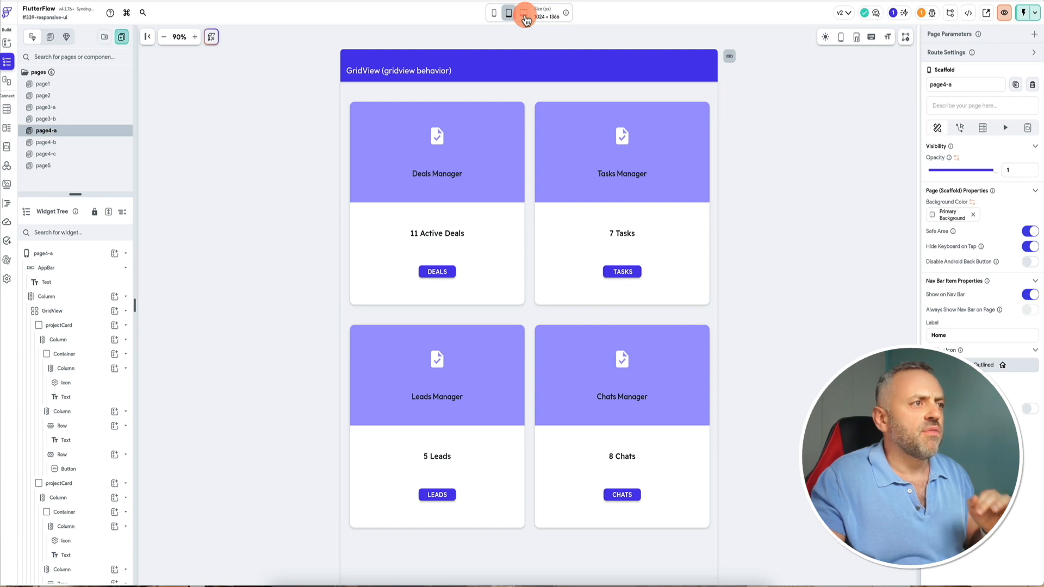
{"action": "left_click", "coordinate": [525, 17]}
{"action": "left_click", "coordinate": [510, 16]}
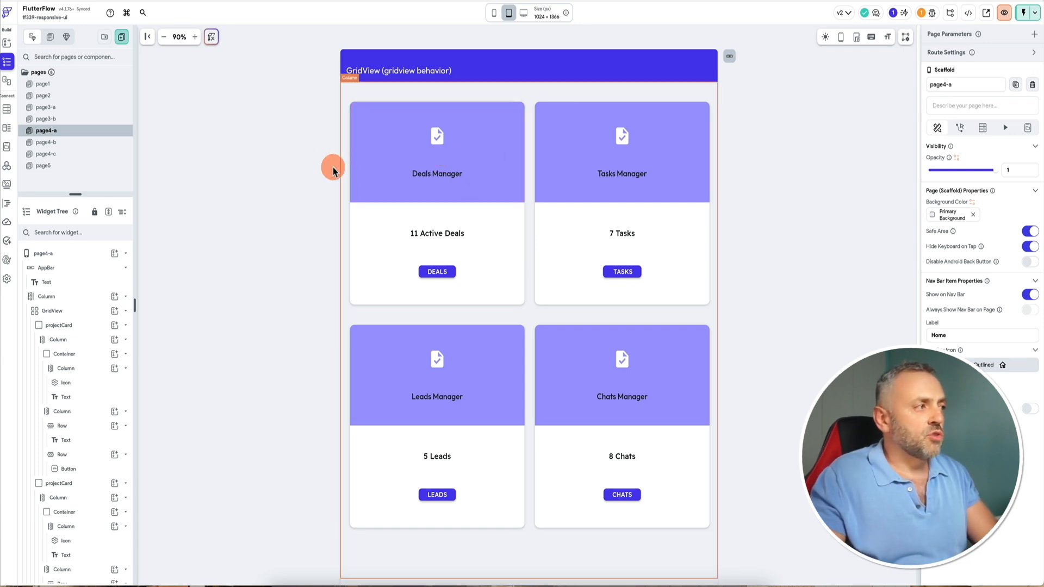
Open page4-b and examine its Wrap layout at tablet and desktop sizes.
{"action": "left_click", "coordinate": [79, 143]}
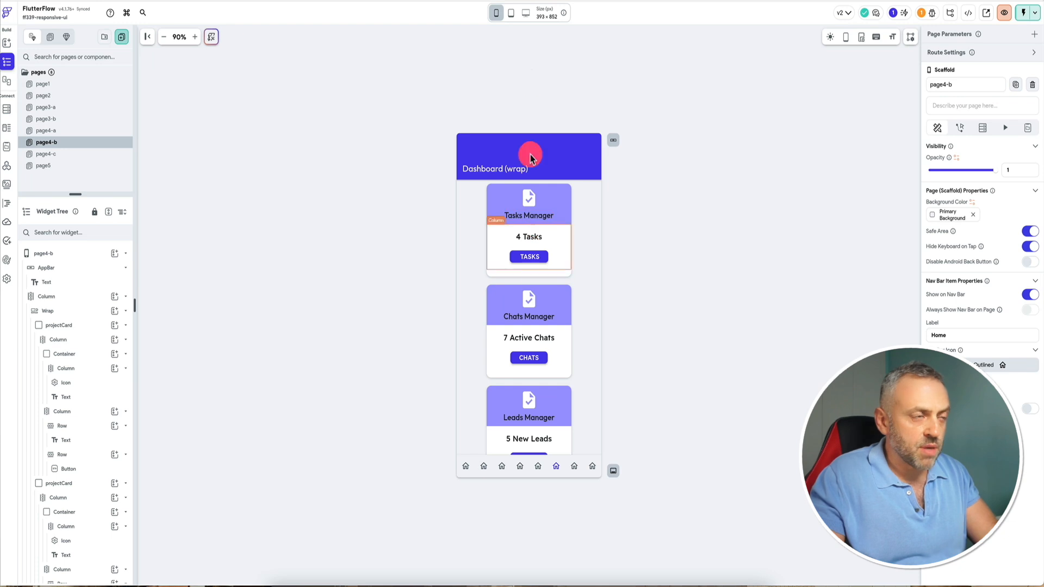
{"action": "left_click", "coordinate": [514, 17]}
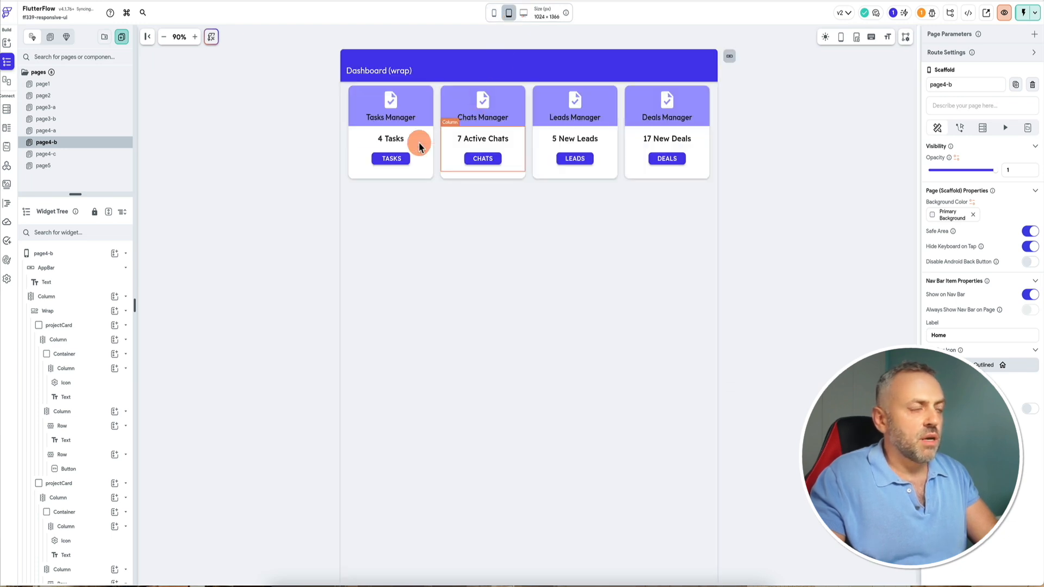
{"action": "left_click", "coordinate": [348, 106]}
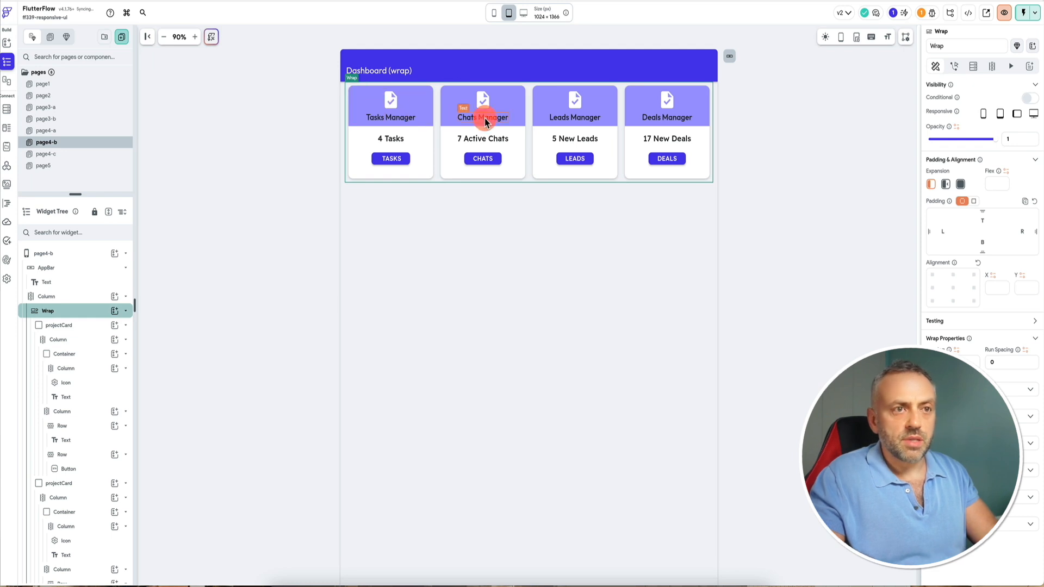
{"action": "left_click", "coordinate": [523, 15]}
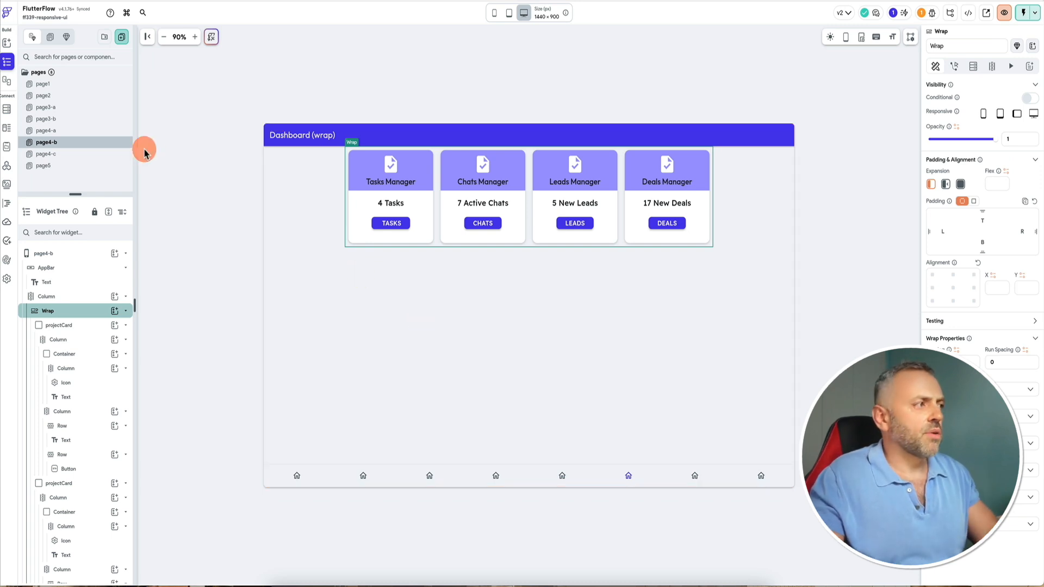
Open page4-c and preview it in a test session at phone, tablet and desktop sizes.
{"action": "left_click", "coordinate": [126, 153]}
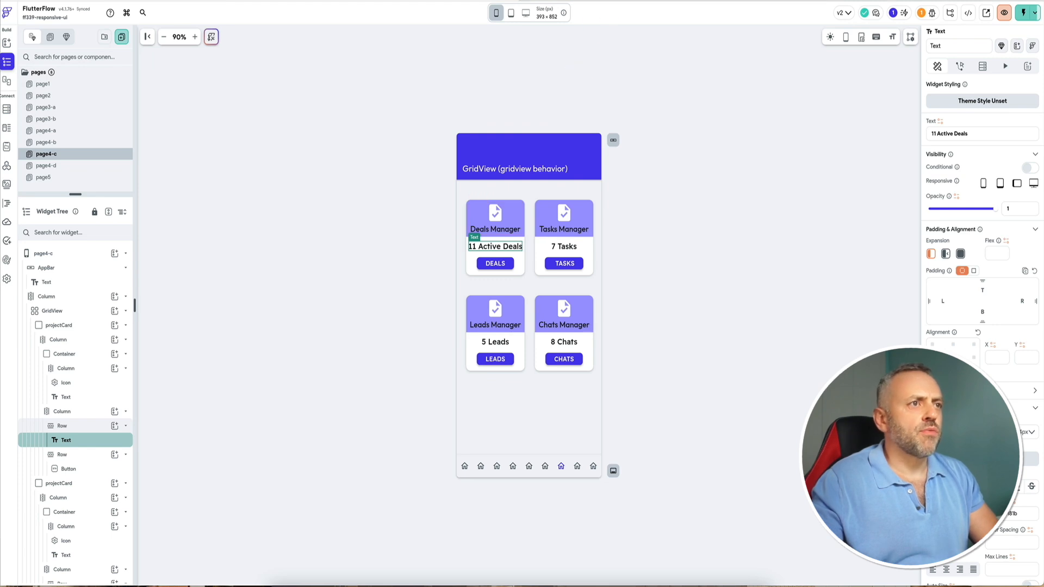
{"action": "left_click", "coordinate": [613, 1]}
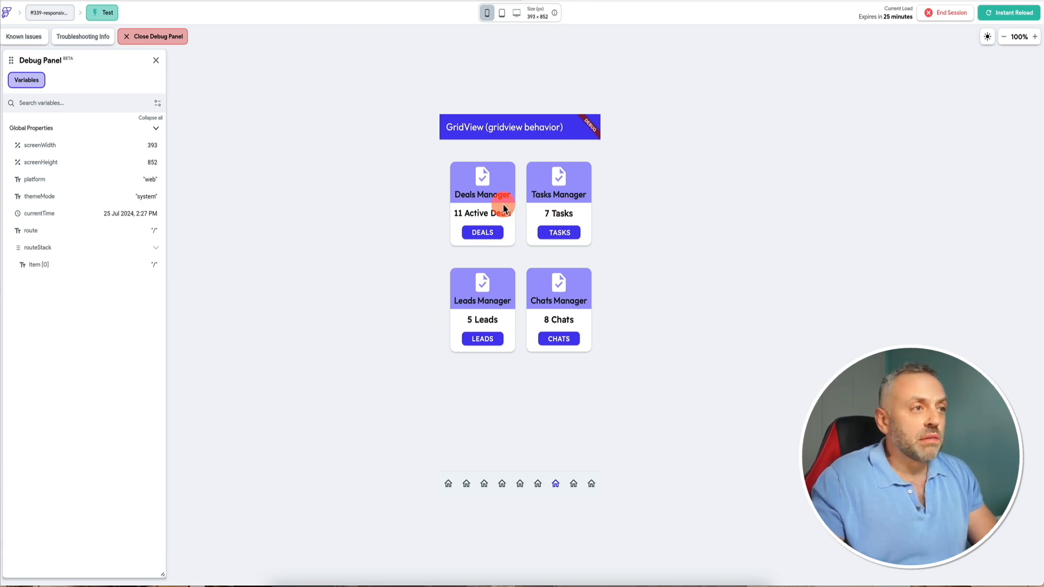
{"action": "left_click", "coordinate": [500, 13]}
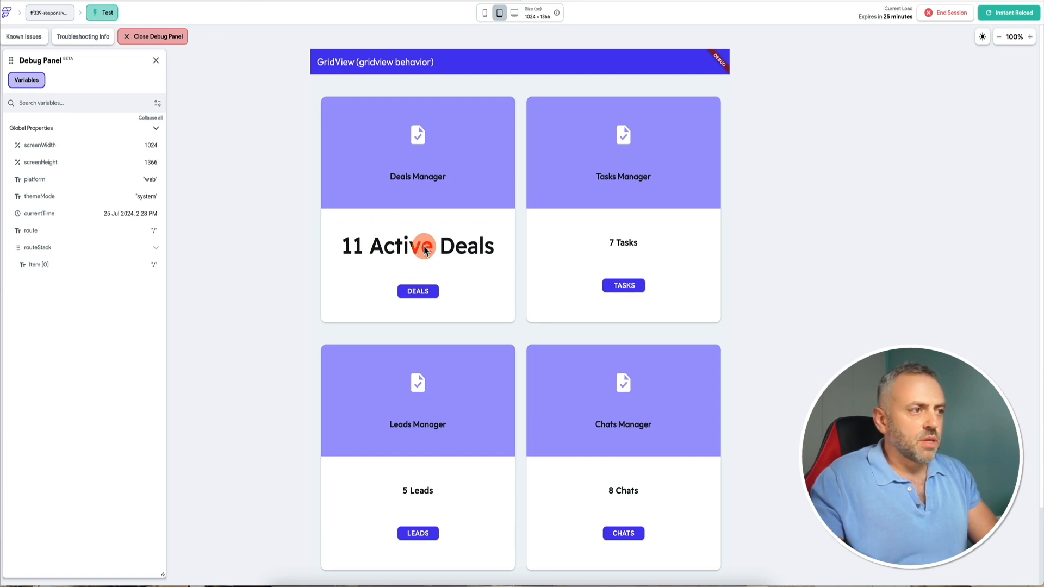
{"action": "left_click", "coordinate": [516, 15]}
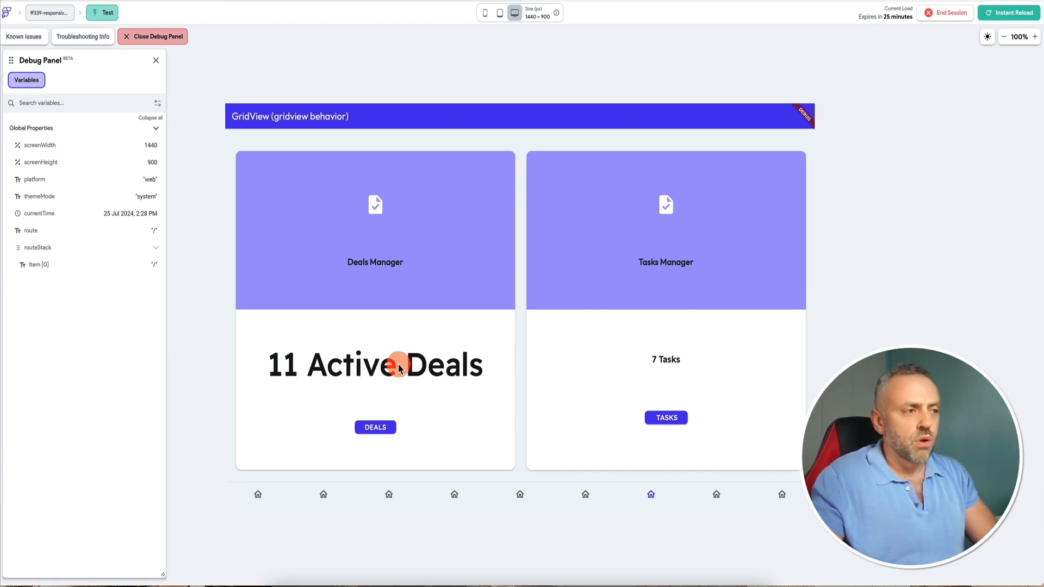
{"action": "scroll", "coordinate": [409, 363], "scroll_direction": "down", "scroll_amount": 4}
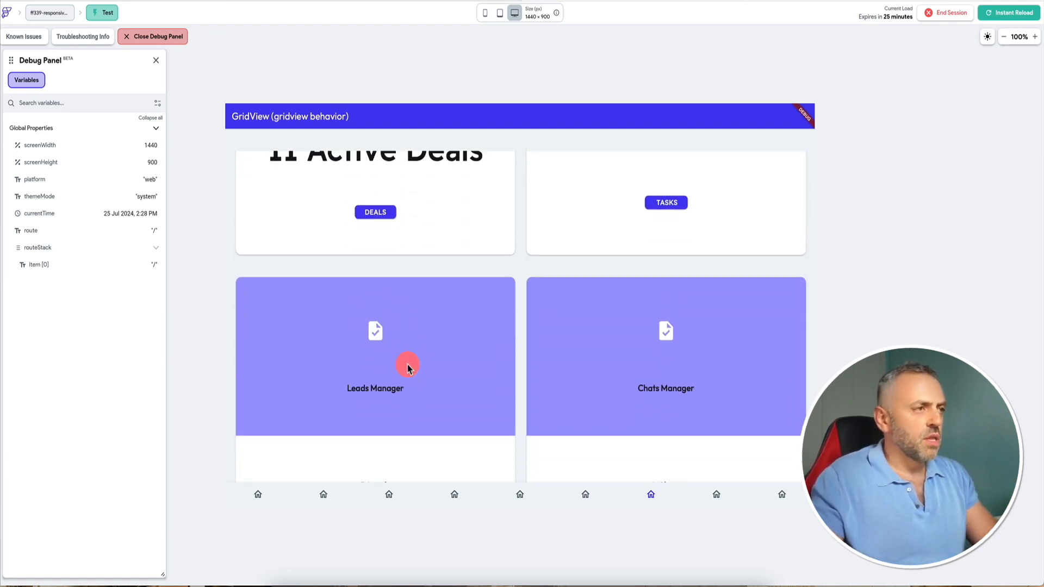
{"action": "scroll", "coordinate": [409, 367], "scroll_direction": "up", "scroll_amount": 4}
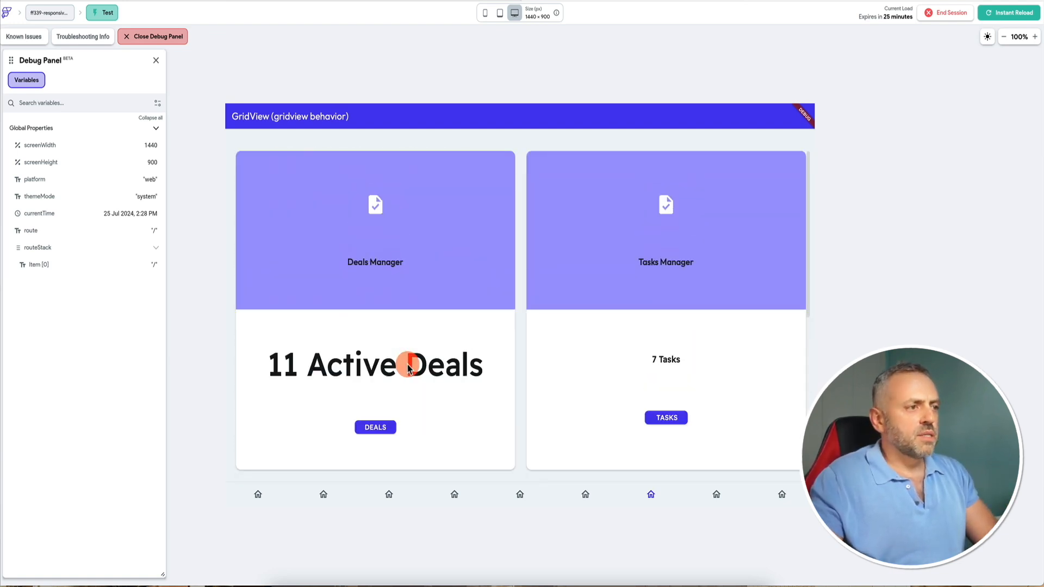
{"action": "left_click", "coordinate": [486, 13]}
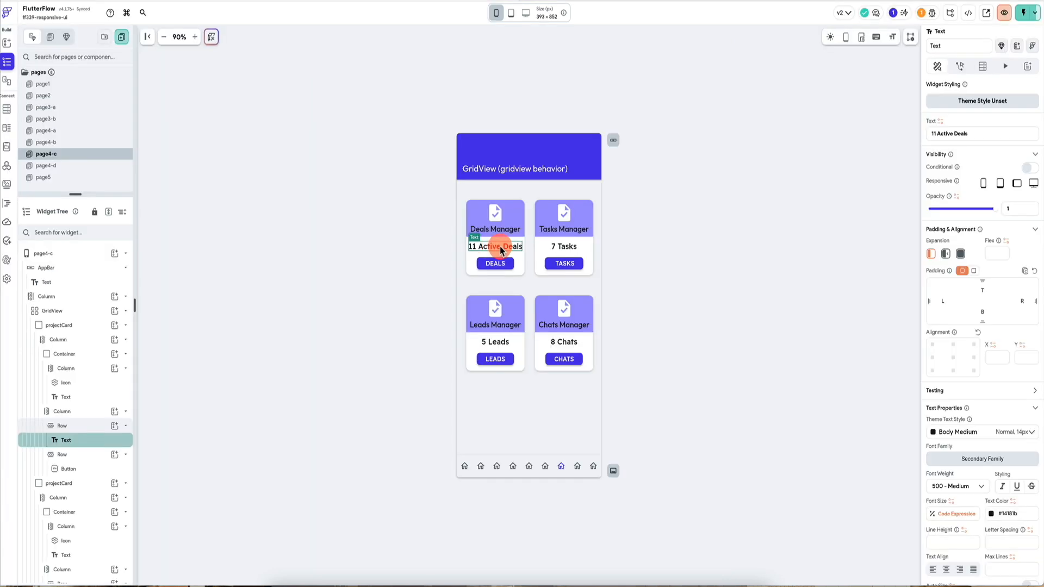
Change the 11 Active Deals text's font size code expression to var1 * 0.03, check it and confirm.
{"action": "left_click", "coordinate": [946, 512]}
{"action": "left_click", "coordinate": [851, 453]}
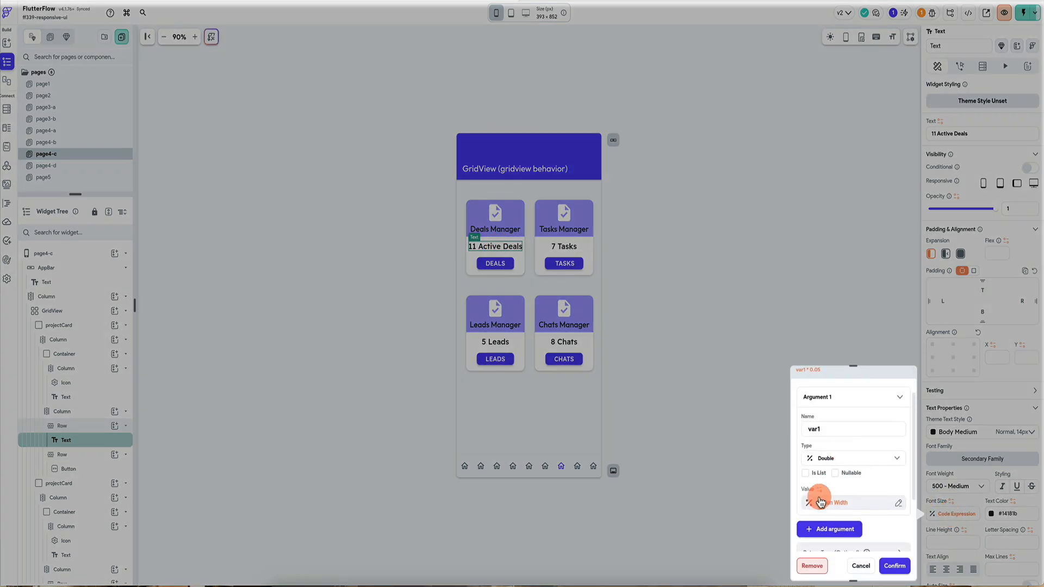
{"action": "scroll", "coordinate": [826, 440], "scroll_direction": "down", "scroll_amount": 2}
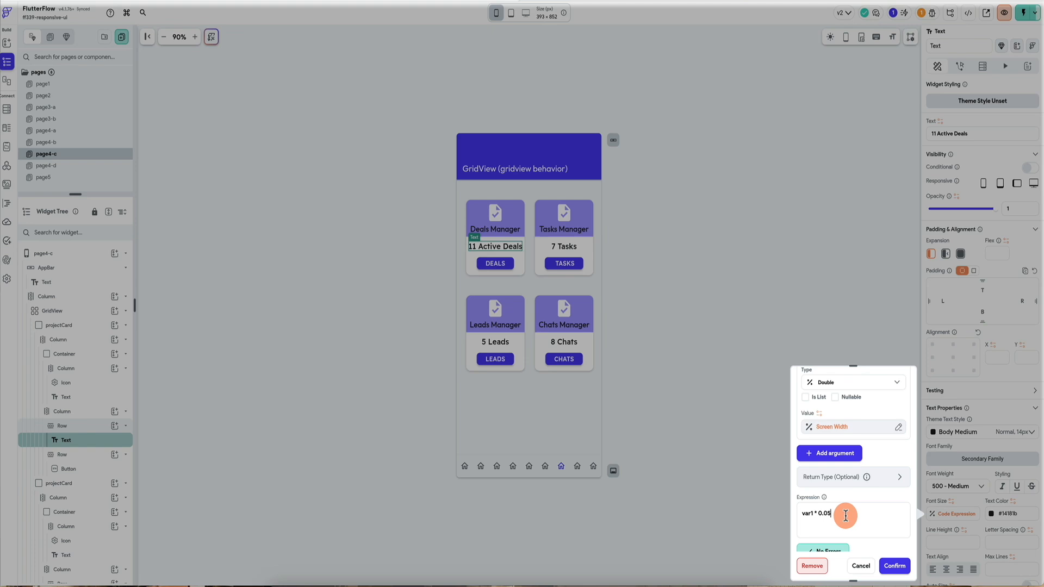
{"action": "key", "text": "BackSpace"}
{"action": "type", "text": "3"}
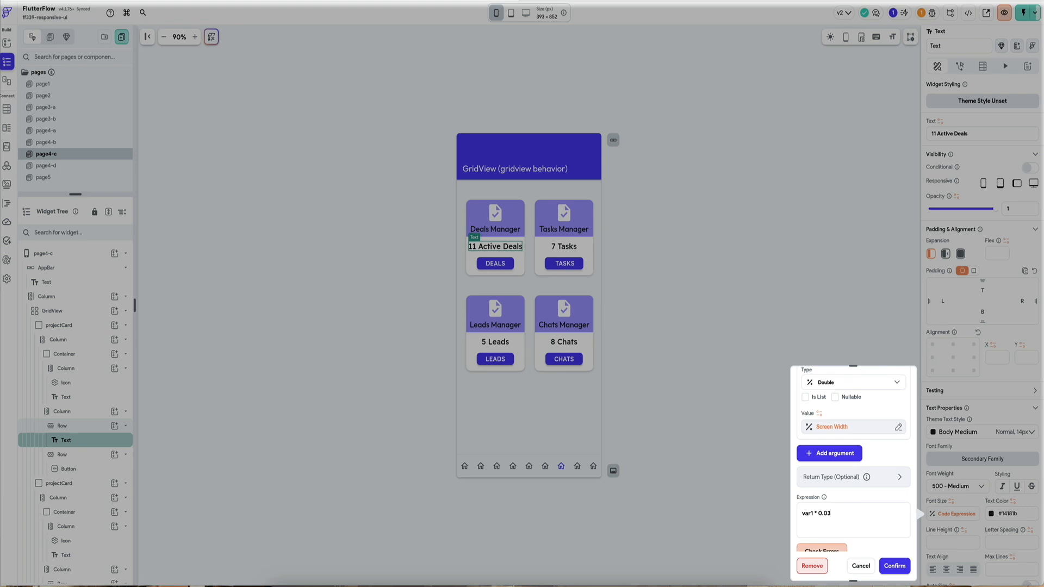
{"action": "scroll", "coordinate": [852, 478], "scroll_direction": "down", "scroll_amount": 1}
{"action": "left_click", "coordinate": [822, 510]}
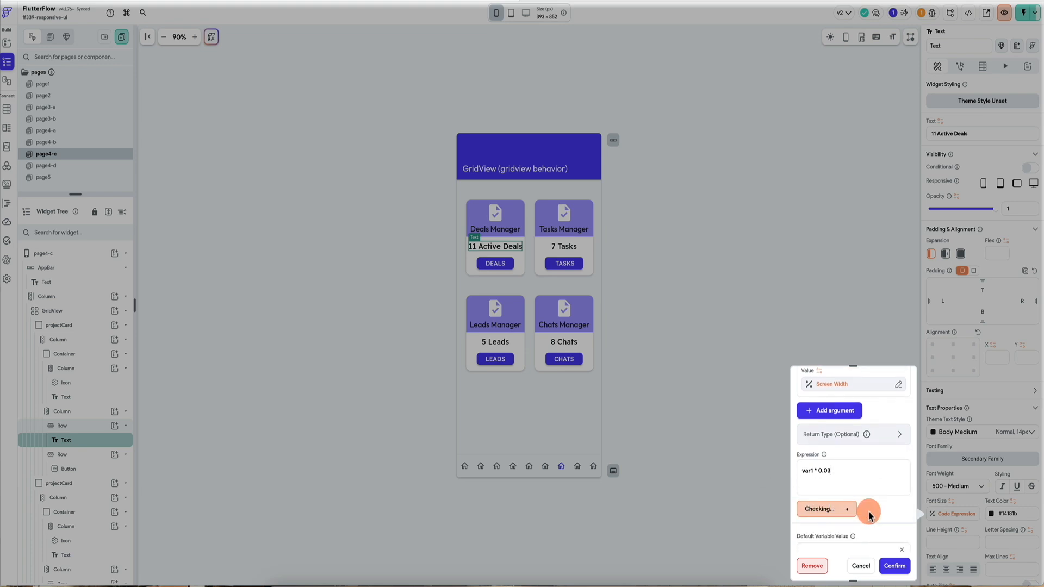
{"action": "left_click", "coordinate": [893, 568]}
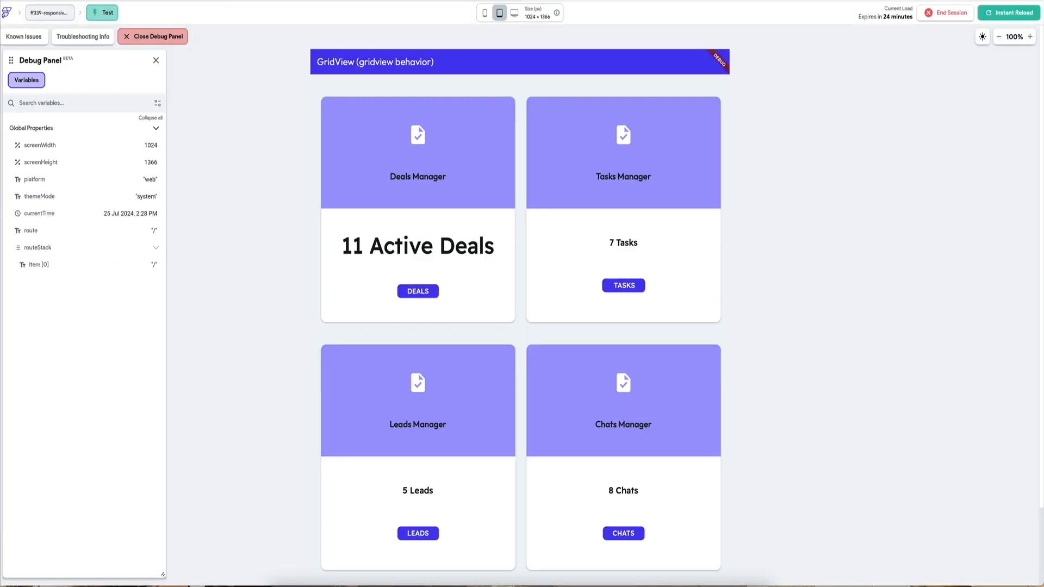
Reload the test session and check the resized text at phone, tablet and desktop sizes.
{"action": "left_click", "coordinate": [999, 13]}
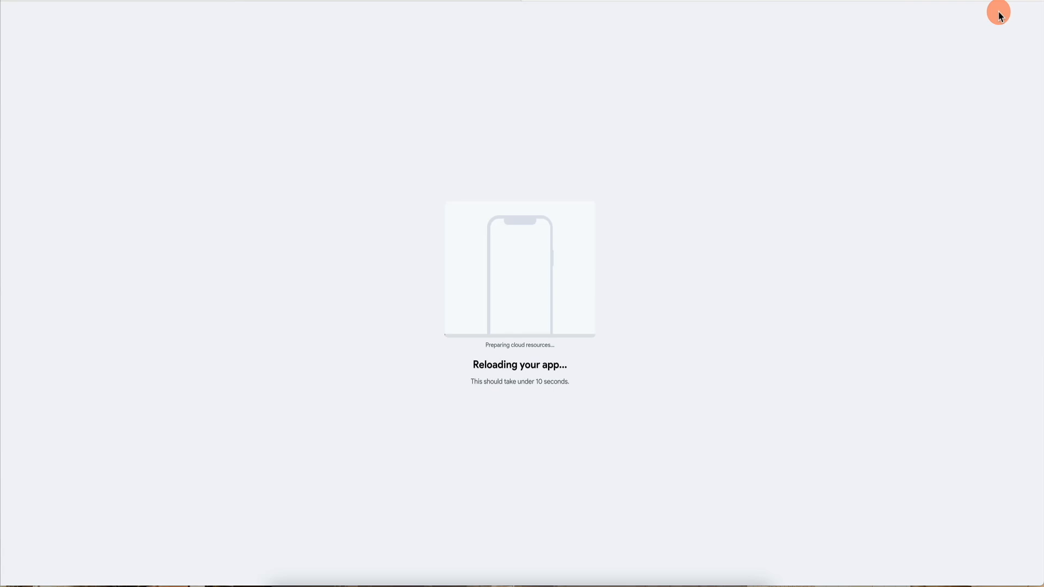
{"action": "left_click", "coordinate": [555, 483]}
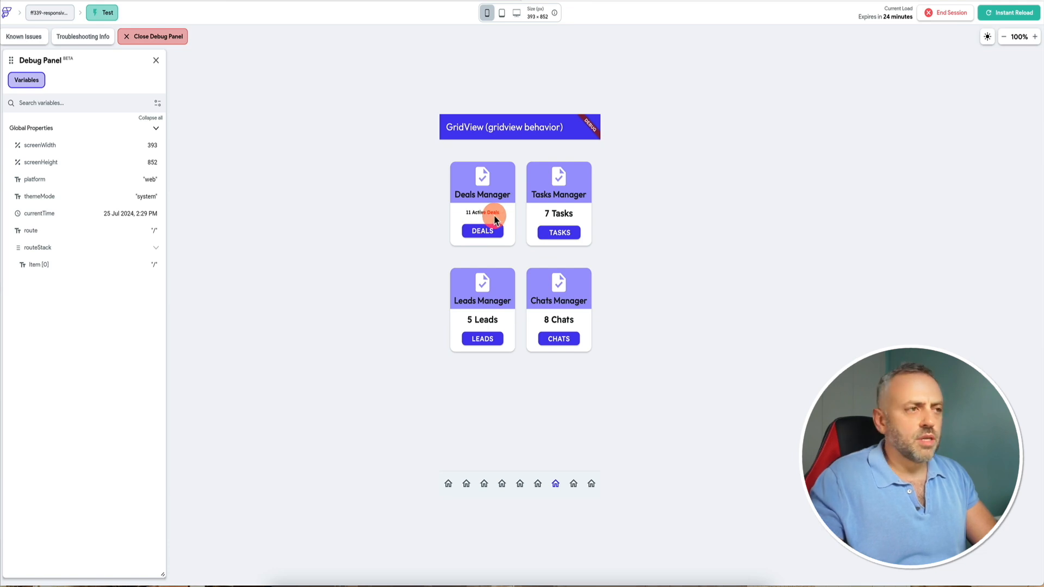
{"action": "left_click", "coordinate": [501, 13]}
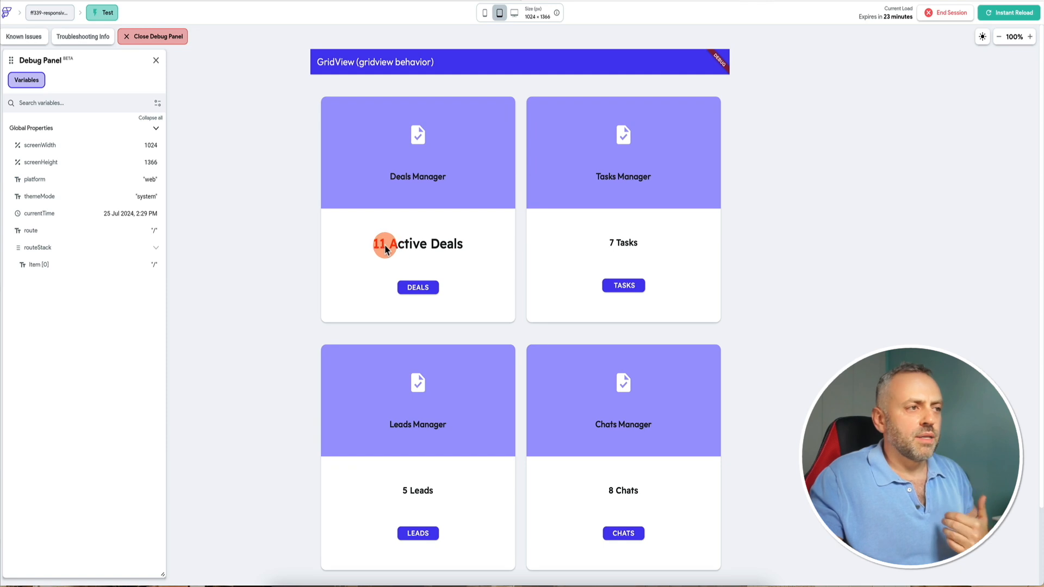
{"action": "left_click", "coordinate": [516, 14]}
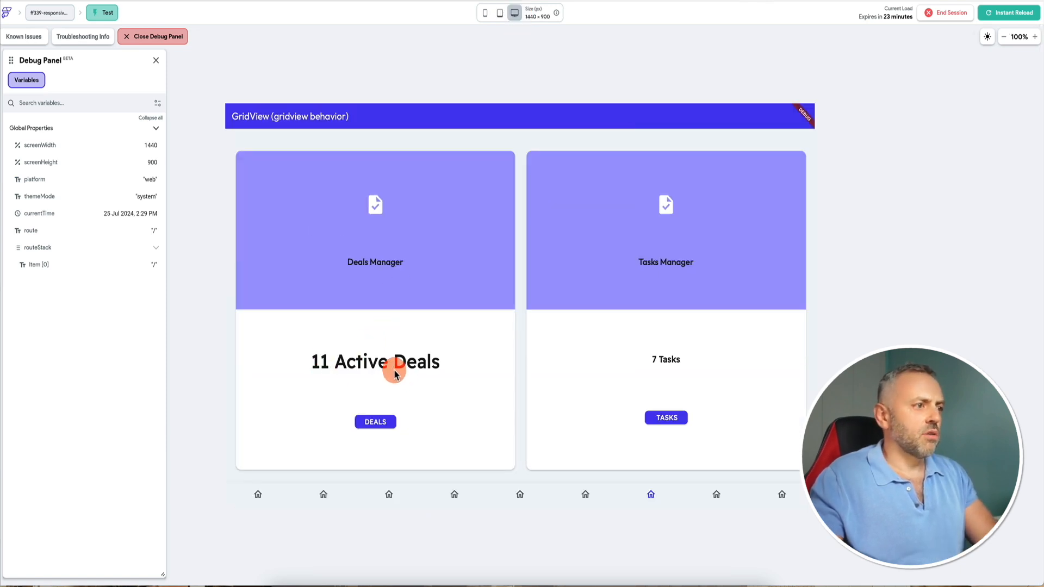
Review the GridView page in the test session at desktop and tablet sizes.
{"action": "scroll", "coordinate": [395, 370], "scroll_direction": "down", "scroll_amount": 3}
{"action": "scroll", "coordinate": [396, 302], "scroll_direction": "up", "scroll_amount": 2}
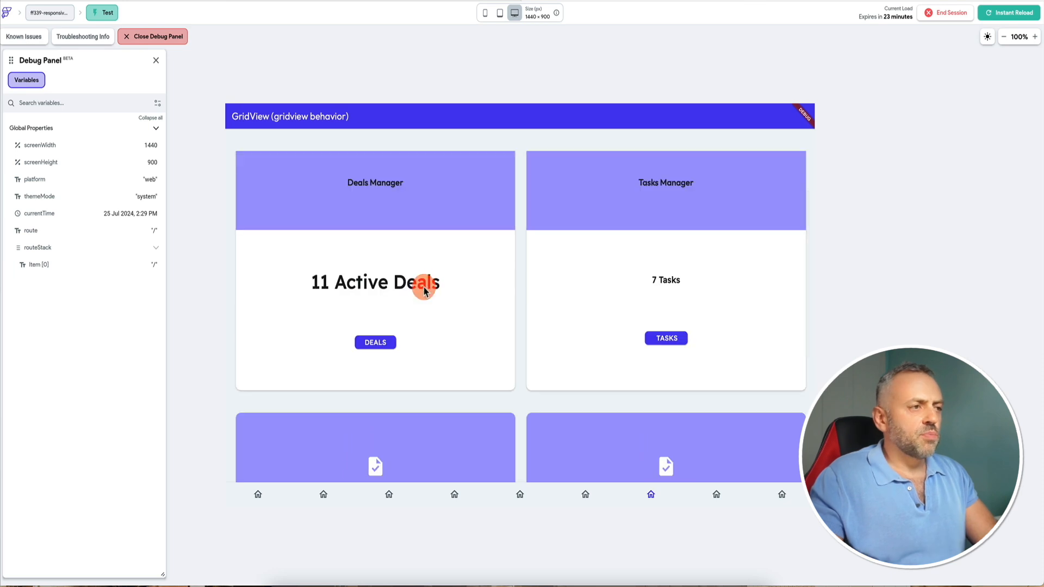
{"action": "left_click", "coordinate": [499, 15]}
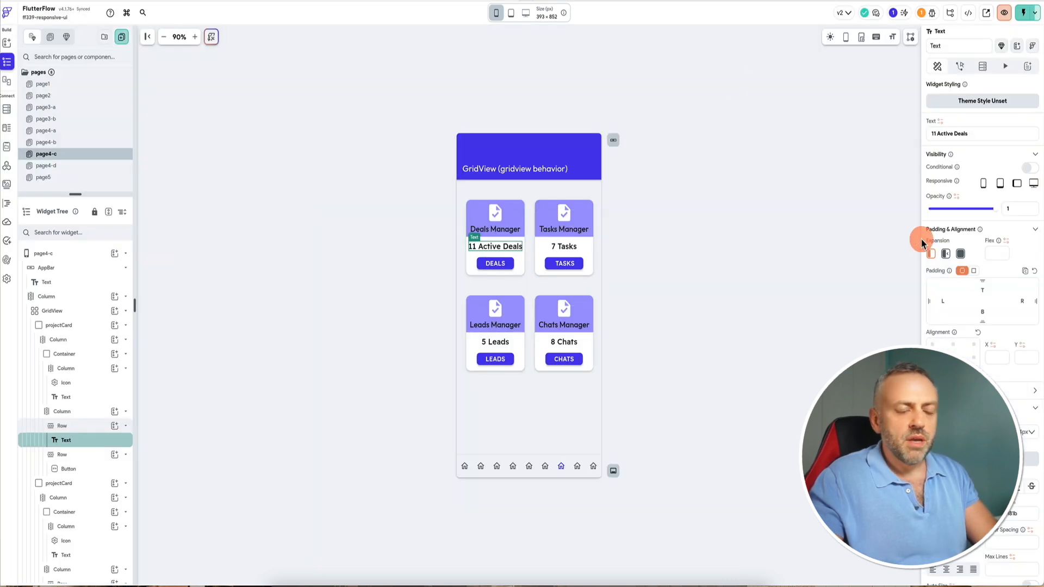
Select the DEALS button and set its width to a code expression var1 * 0.05, then confirm.
{"action": "scroll", "coordinate": [974, 375], "scroll_direction": "down", "scroll_amount": 3}
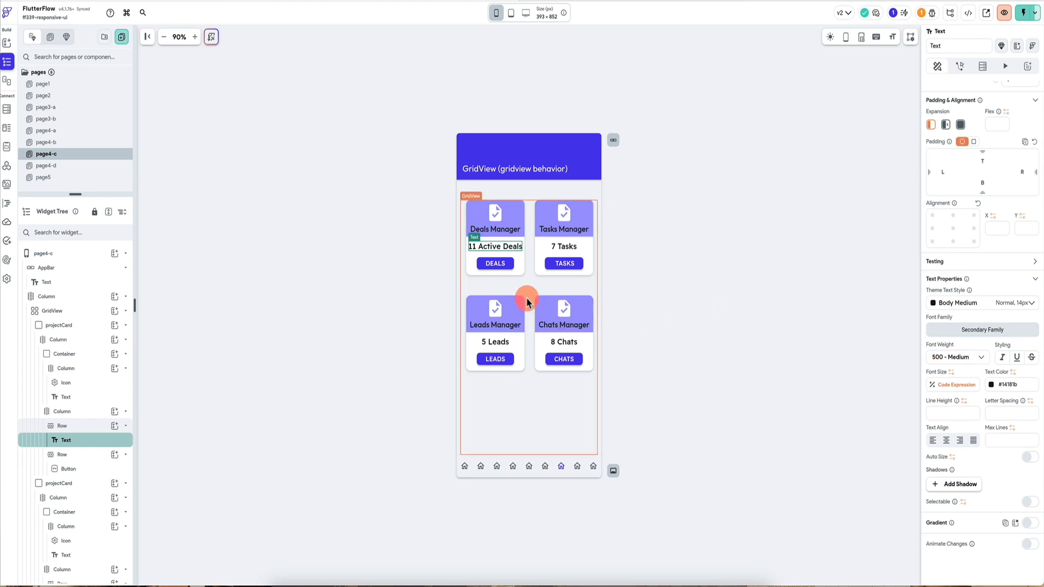
{"action": "left_click", "coordinate": [506, 265]}
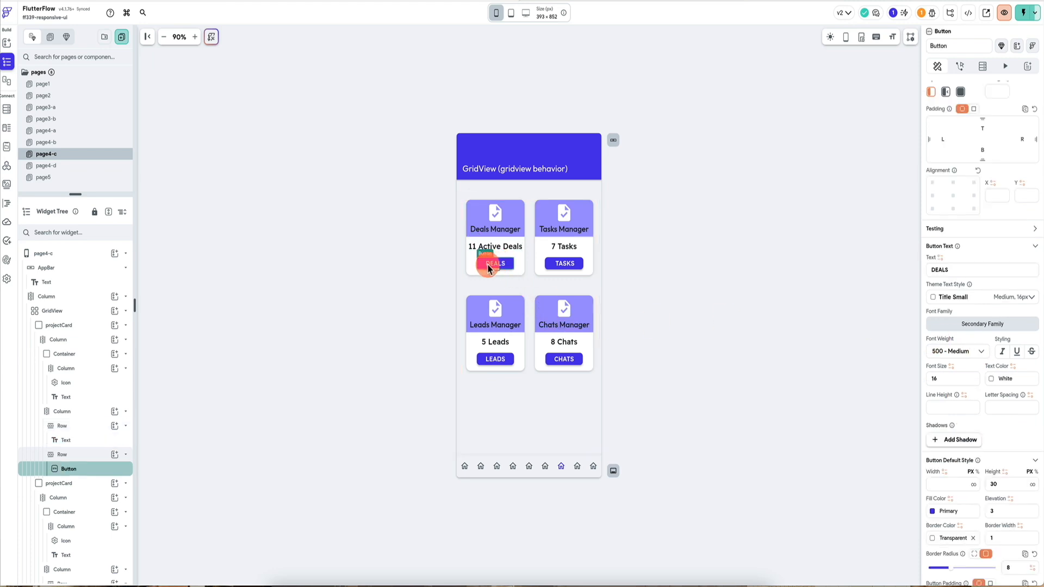
{"action": "scroll", "coordinate": [973, 435], "scroll_direction": "down", "scroll_amount": 5}
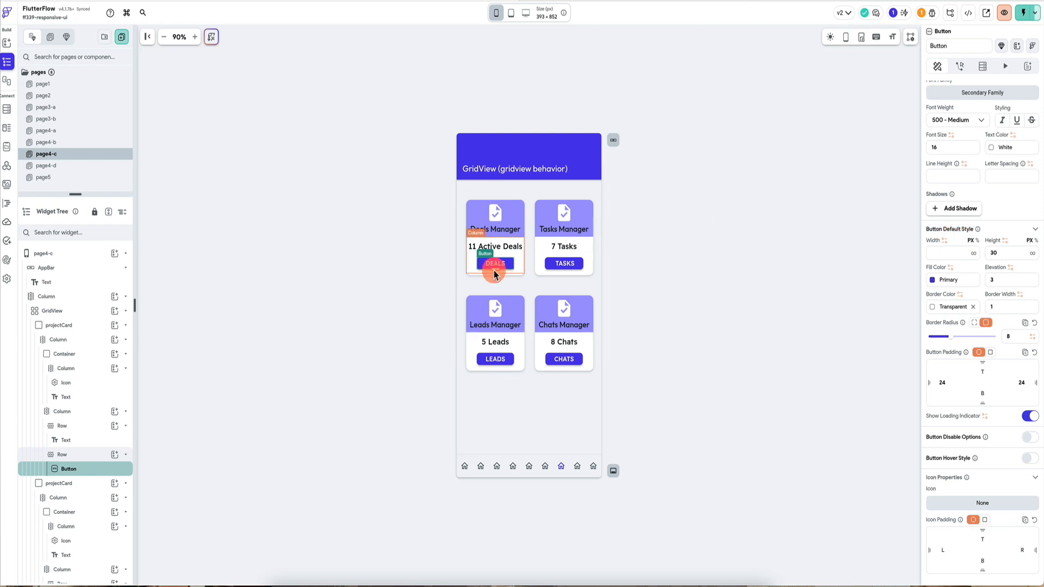
{"action": "left_click", "coordinate": [945, 242]}
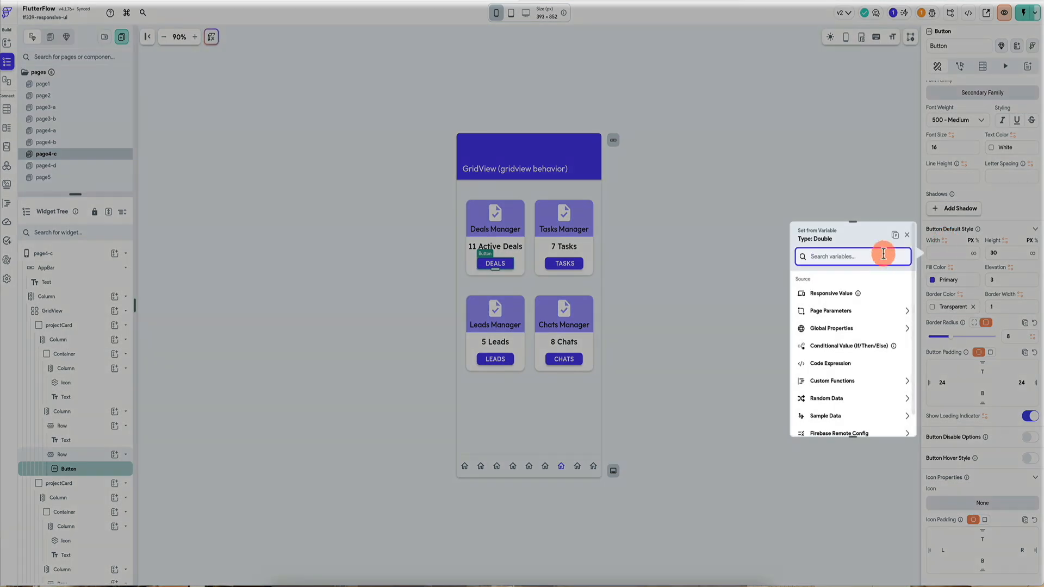
{"action": "left_click", "coordinate": [902, 257]}
{"action": "scroll", "coordinate": [824, 381], "scroll_direction": "down", "scroll_amount": 1}
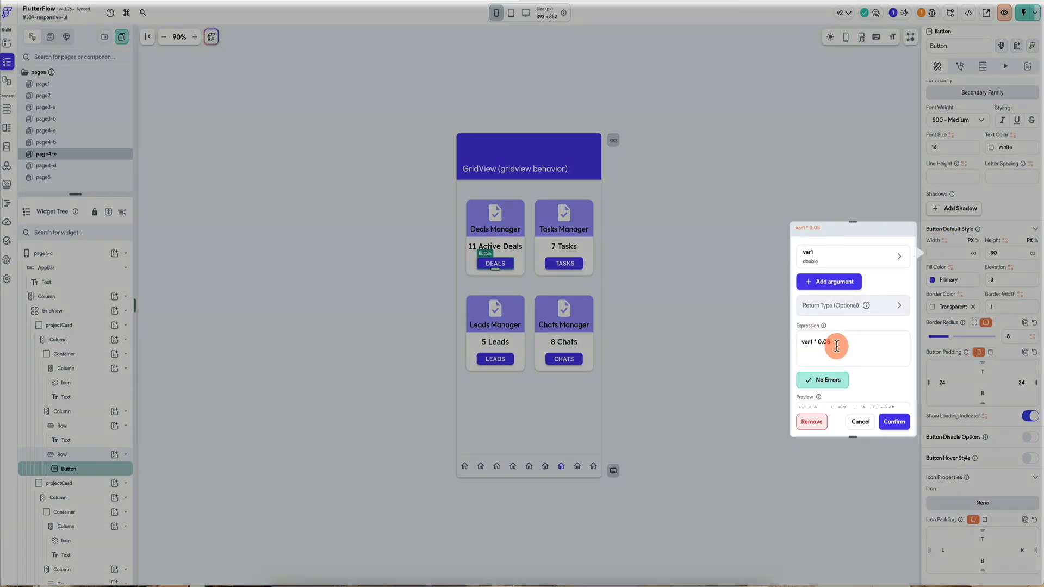
{"action": "scroll", "coordinate": [848, 350], "scroll_direction": "down", "scroll_amount": 1}
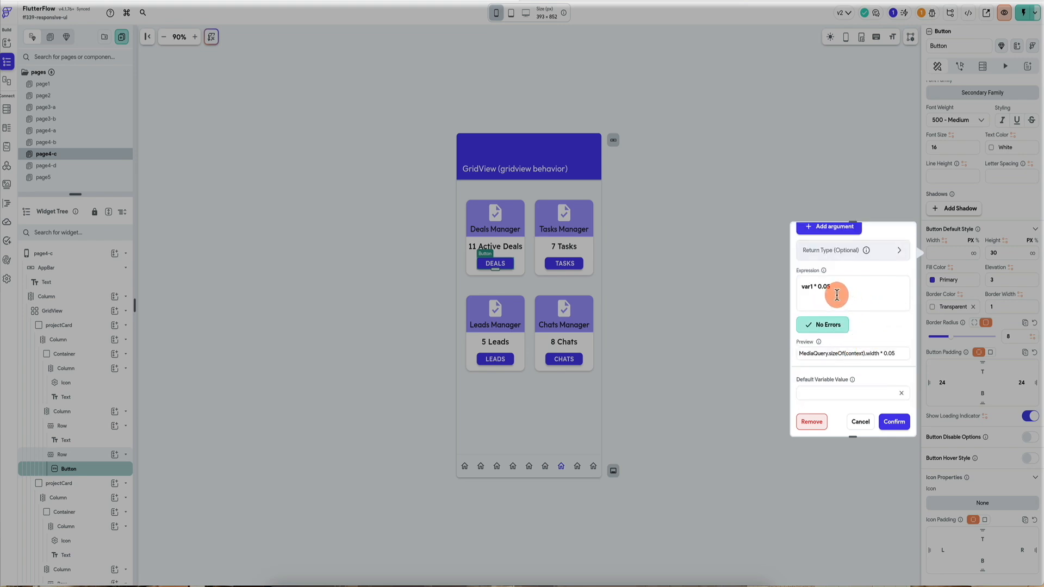
{"action": "left_click", "coordinate": [897, 423]}
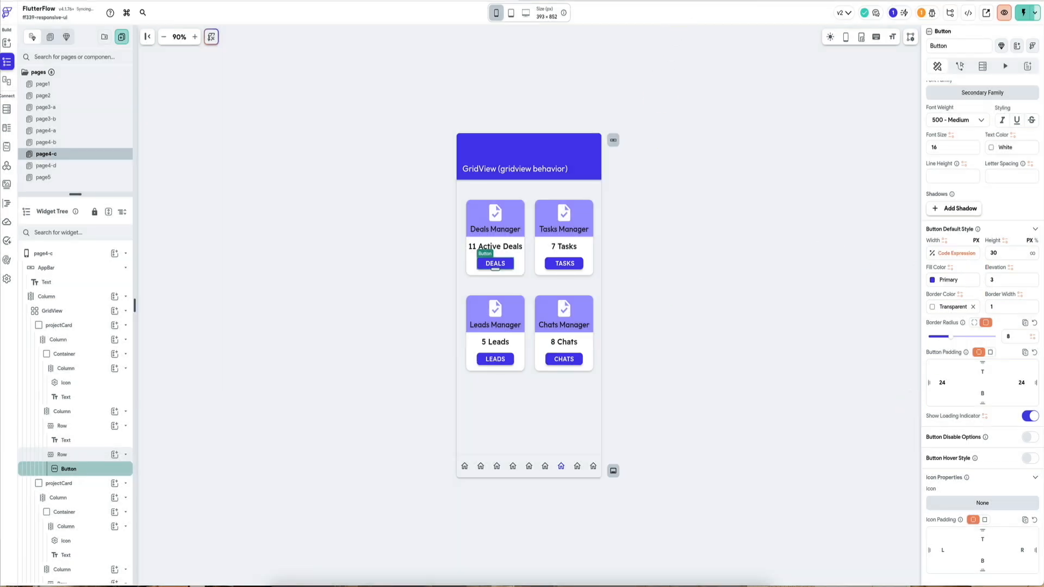
Reload the test session and check the DEALS button at phone size.
{"action": "left_click", "coordinate": [1014, 14]}
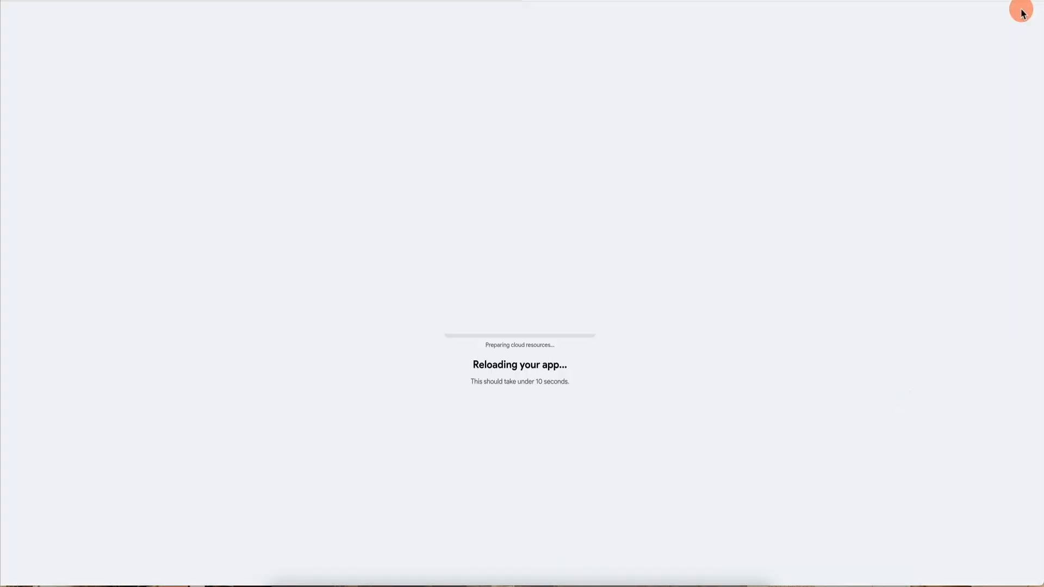
{"action": "left_click", "coordinate": [483, 233]}
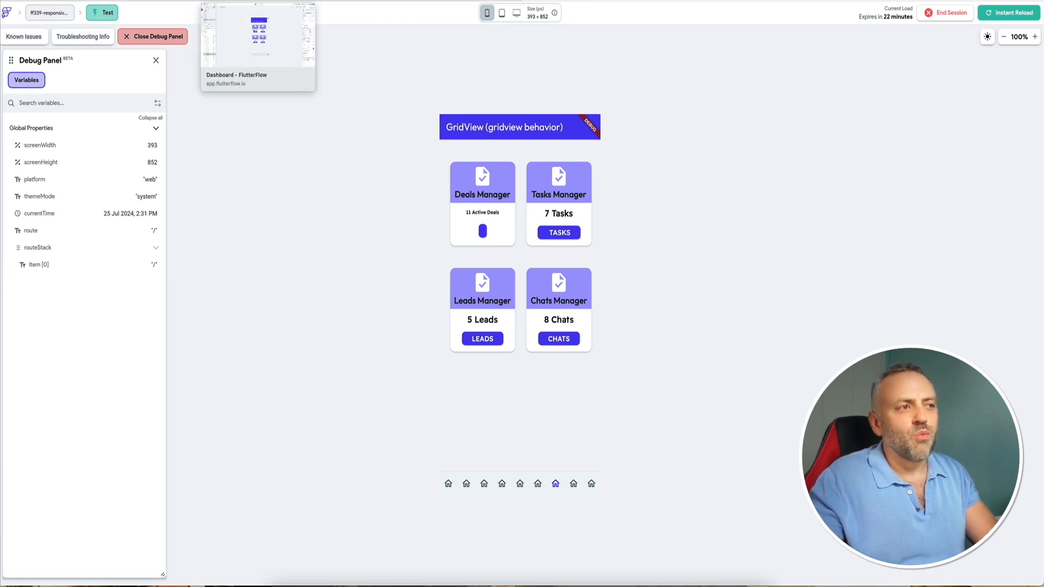
{"action": "left_click", "coordinate": [250, 1]}
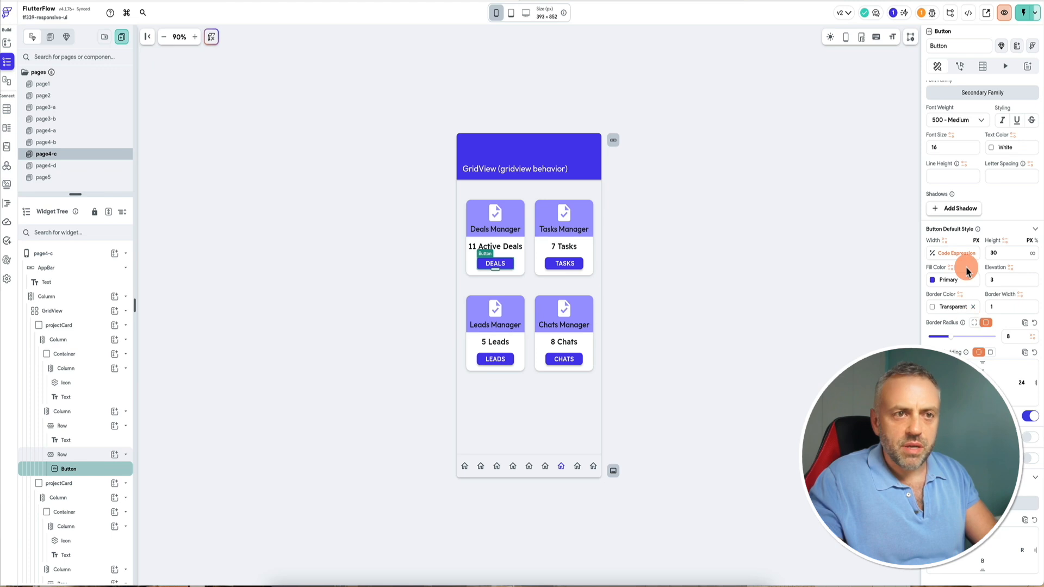
Open the DEALS button's width code expression for review.
{"action": "left_click", "coordinate": [957, 253]}
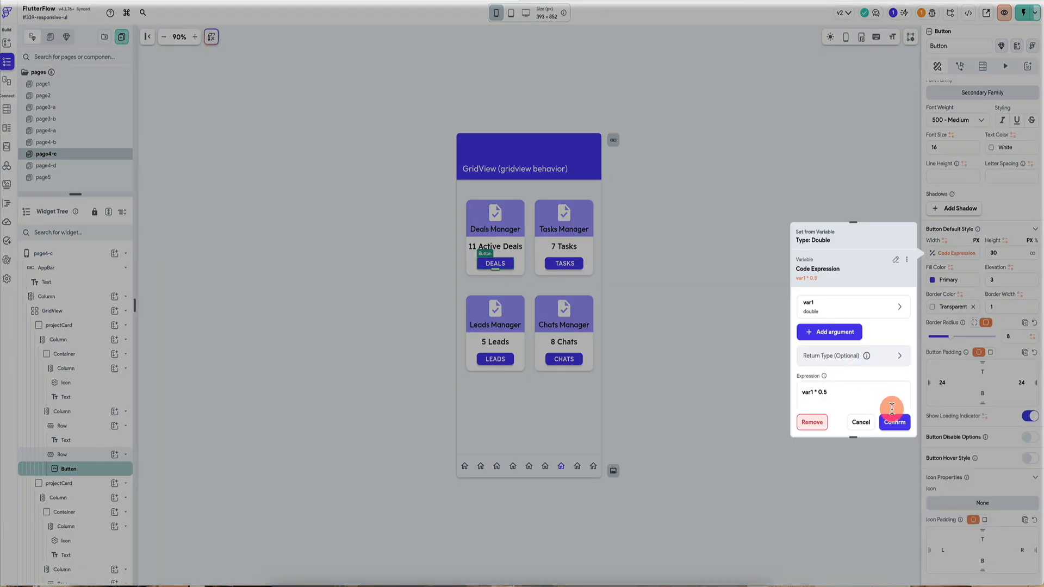
{"action": "scroll", "coordinate": [826, 359], "scroll_direction": "down", "scroll_amount": 2}
{"action": "left_click", "coordinate": [824, 353]}
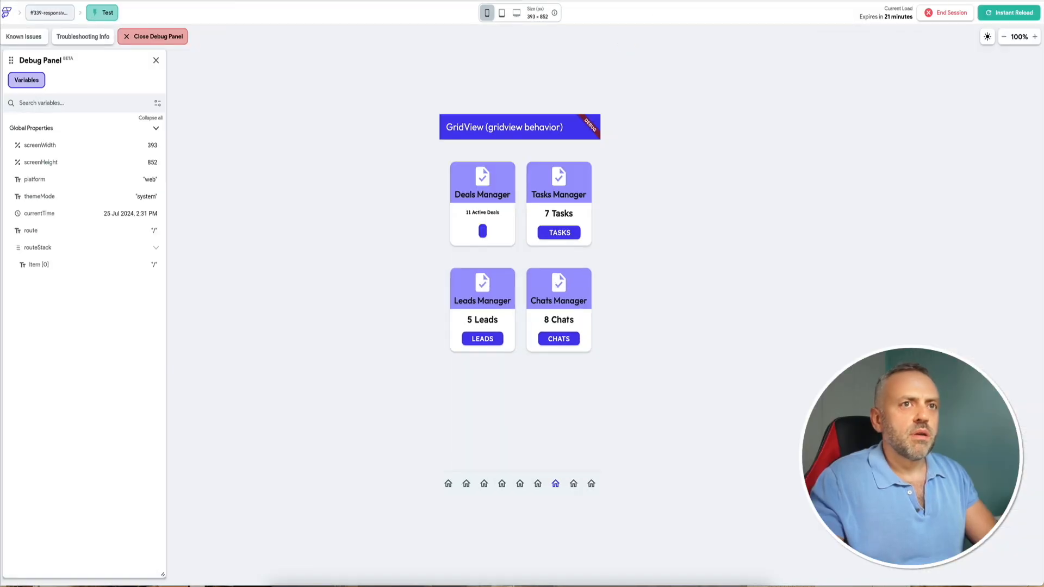
Reload the test session and check the DEALS button at phone, tablet and desktop sizes.
{"action": "left_click", "coordinate": [1005, 16]}
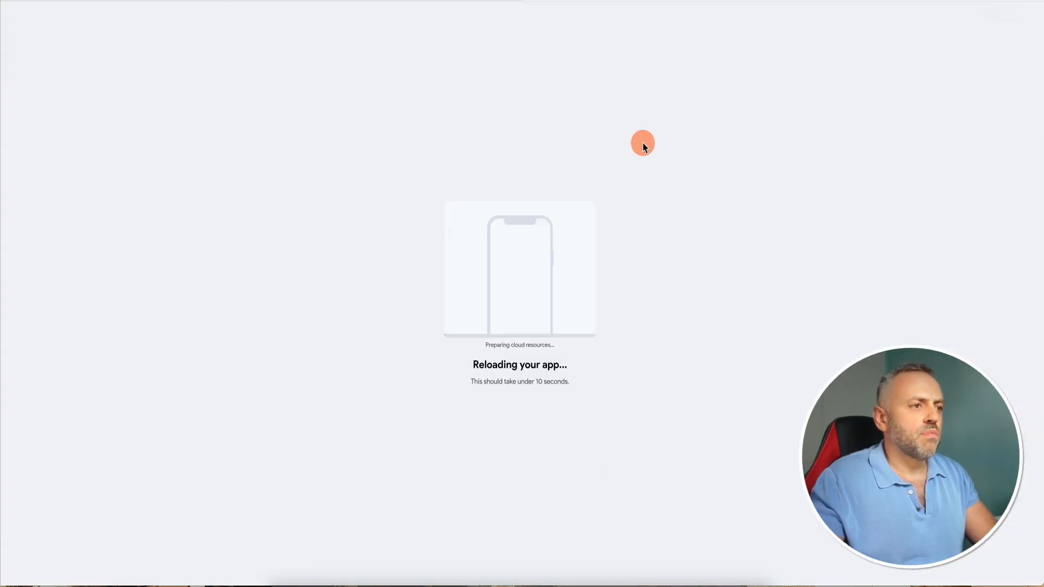
{"action": "left_click", "coordinate": [555, 483]}
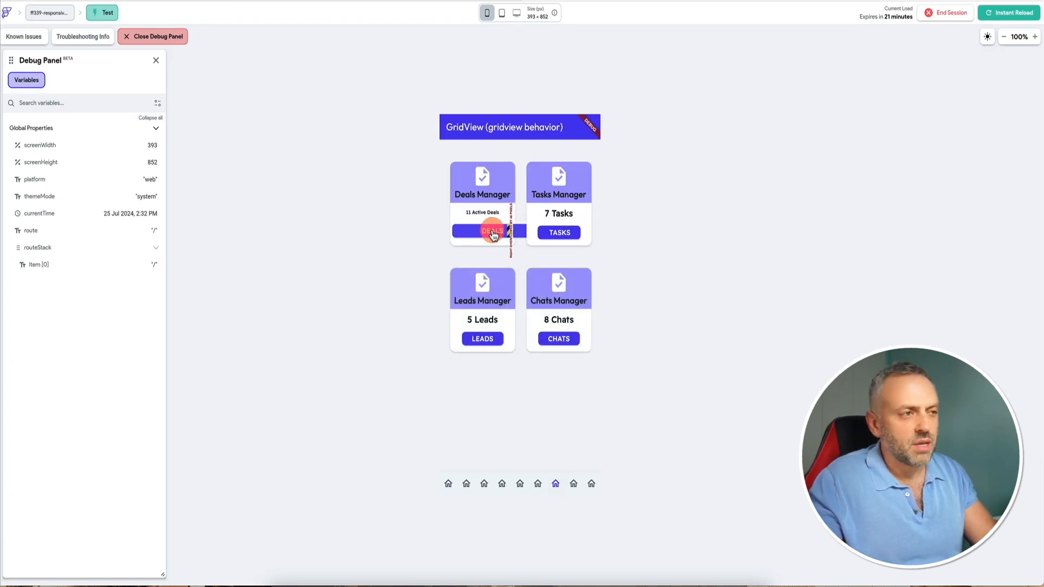
{"action": "left_click", "coordinate": [501, 13]}
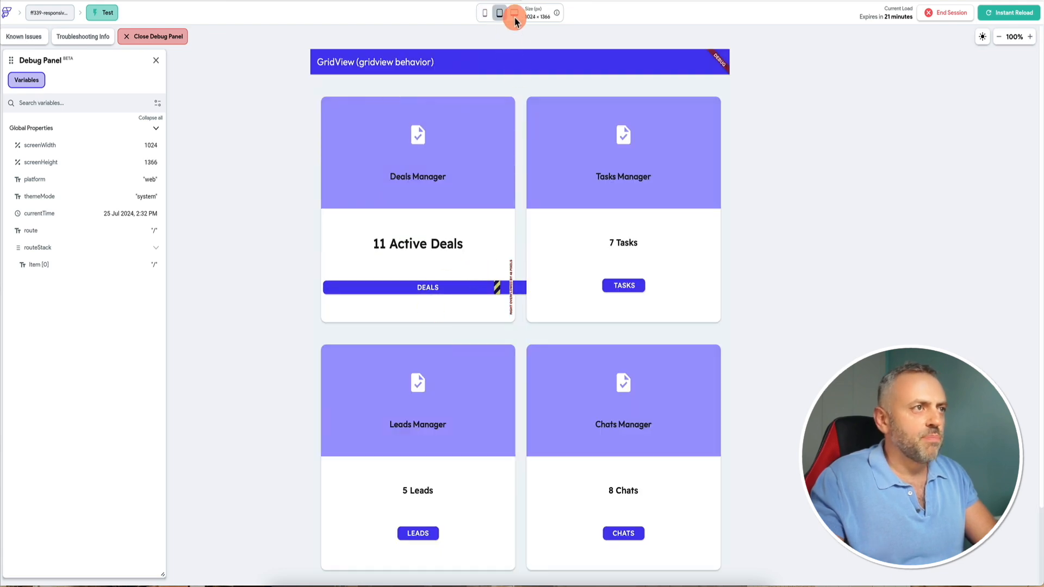
{"action": "left_click", "coordinate": [515, 14]}
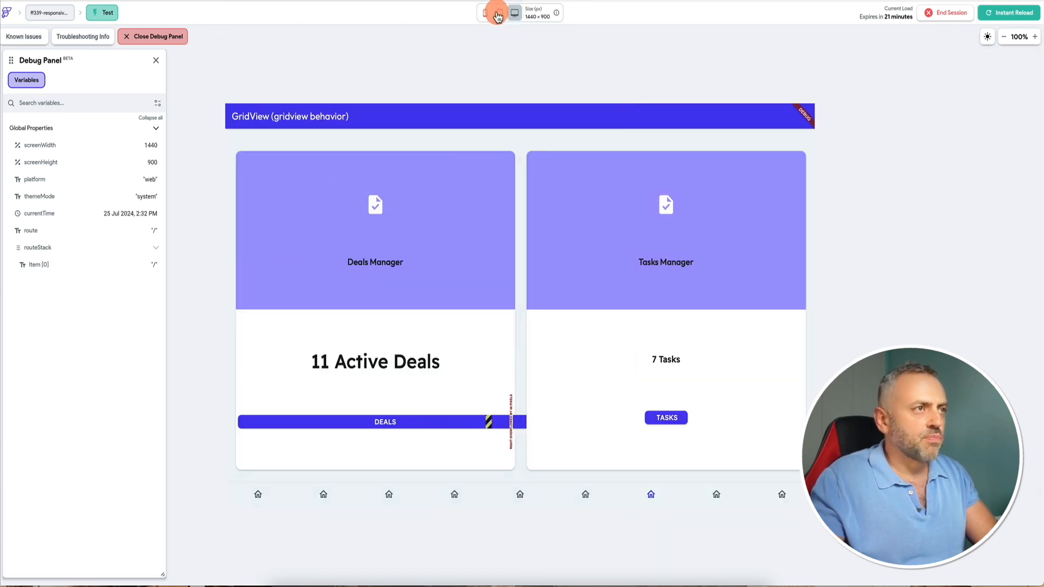
{"action": "left_click", "coordinate": [497, 17]}
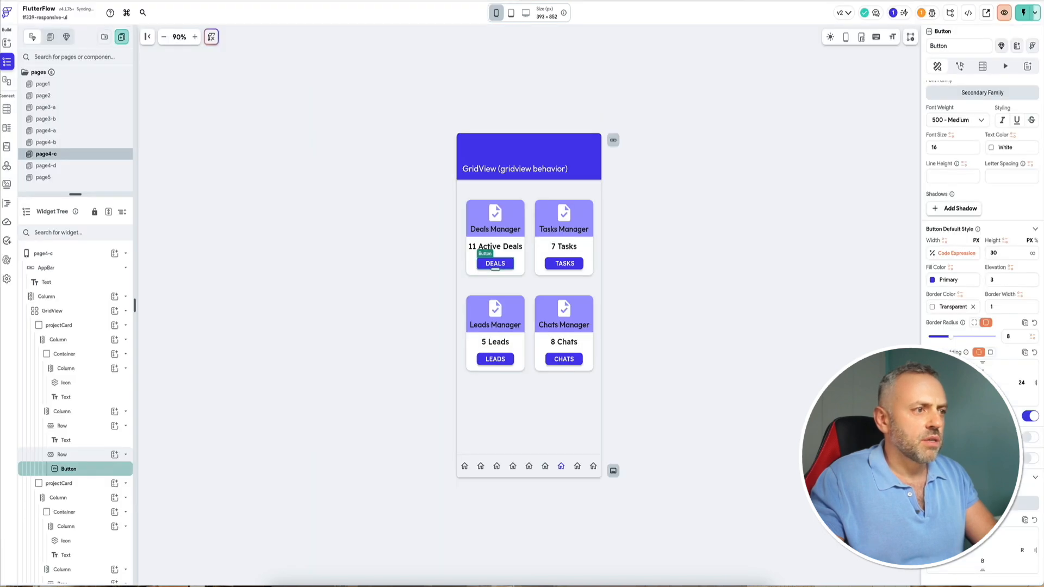
Change the DEALS button's width code expression to var1 * 0.25, check it and confirm.
{"action": "left_click", "coordinate": [954, 252]}
{"action": "left_click", "coordinate": [845, 396]}
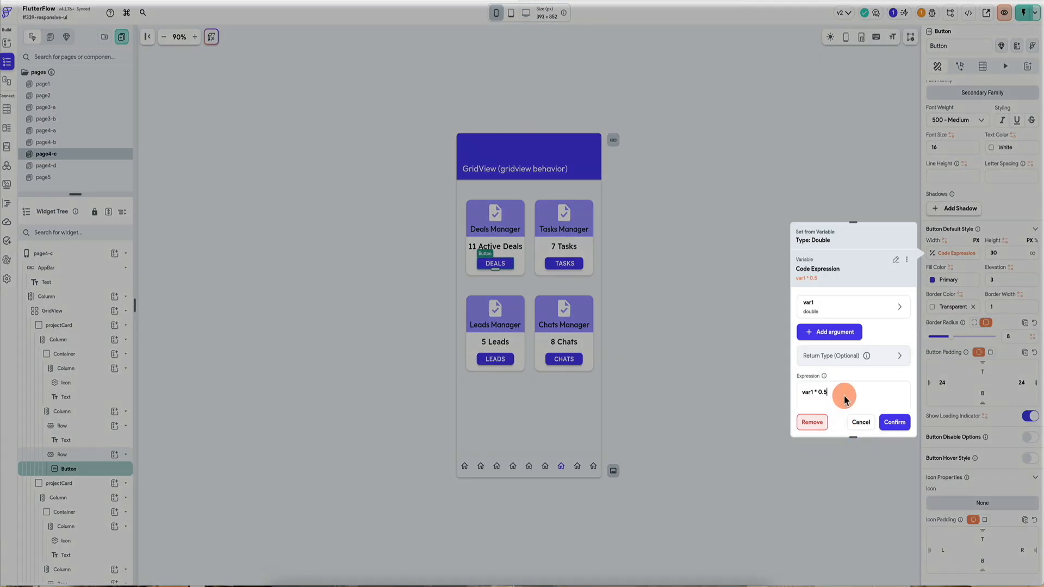
{"action": "key", "text": "BackSpace"}
{"action": "type", "text": "25"}
{"action": "left_click", "coordinate": [894, 423]}
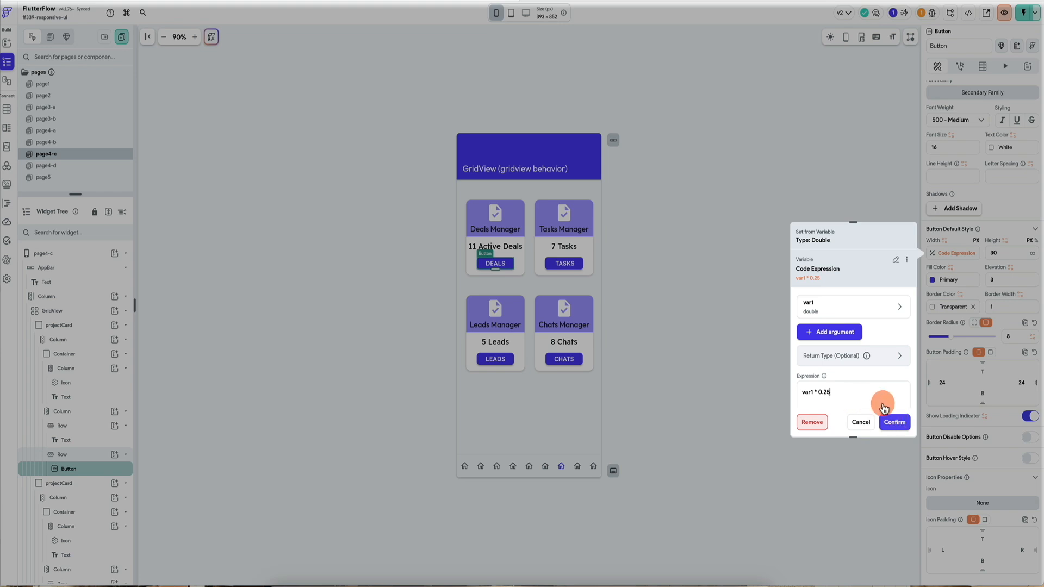
{"action": "left_click", "coordinate": [827, 352]}
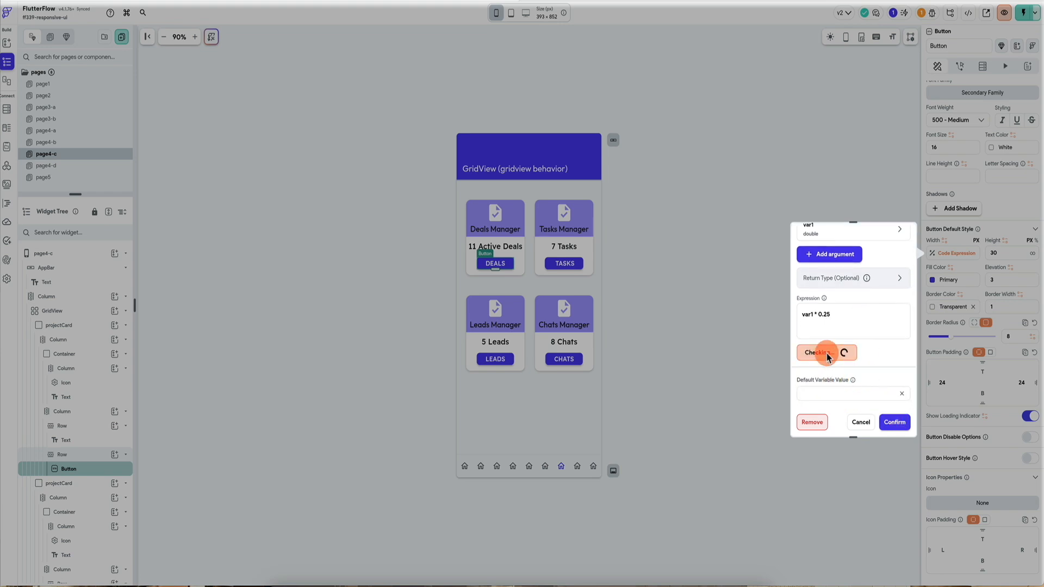
{"action": "left_click", "coordinate": [895, 421]}
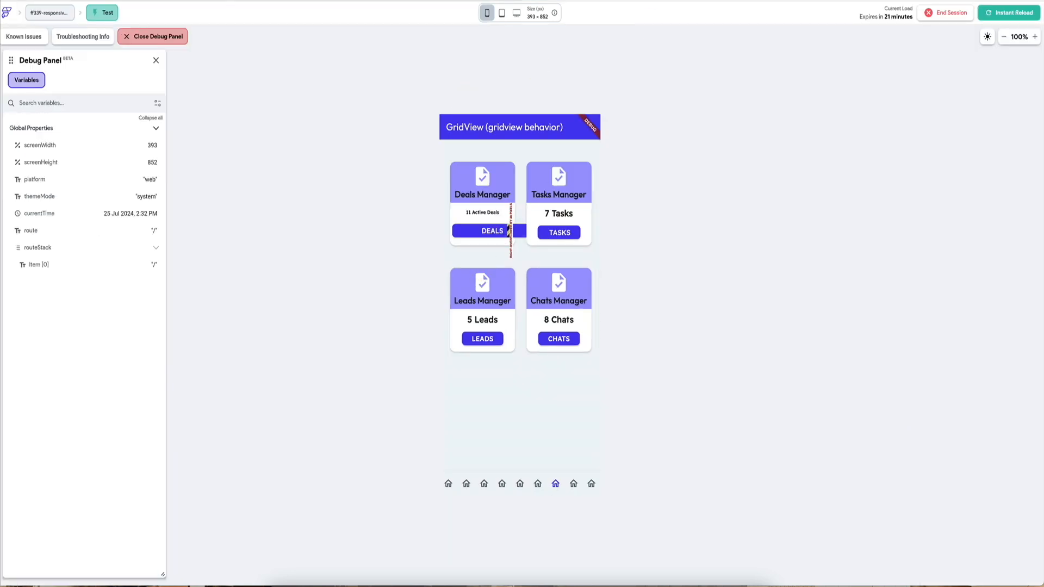
Reload the test session and recheck the DEALS button width at phone, tablet and desktop sizes.
{"action": "left_click", "coordinate": [1027, 20]}
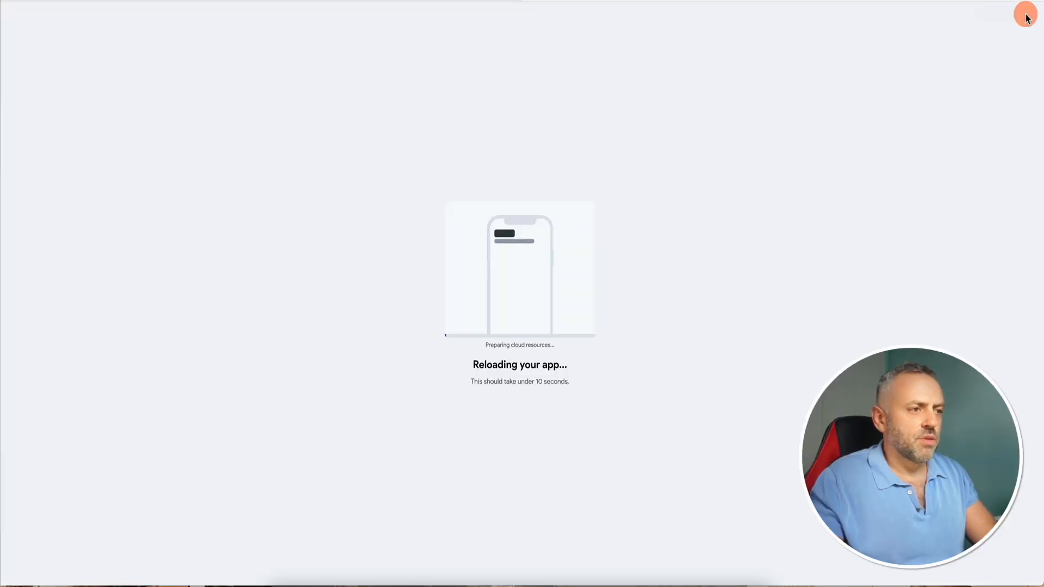
{"action": "left_click", "coordinate": [556, 484]}
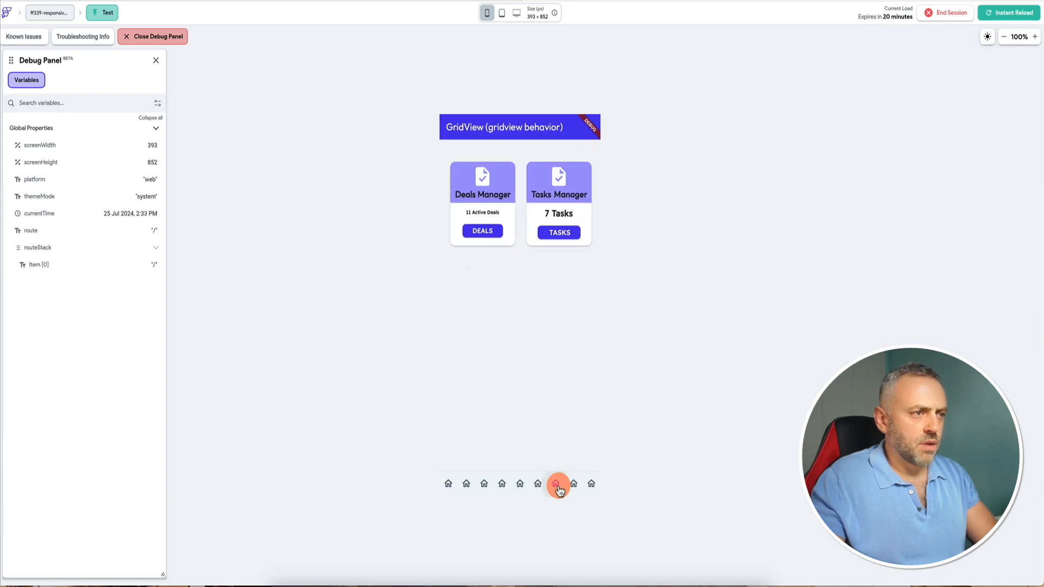
{"action": "left_click", "coordinate": [548, 282]}
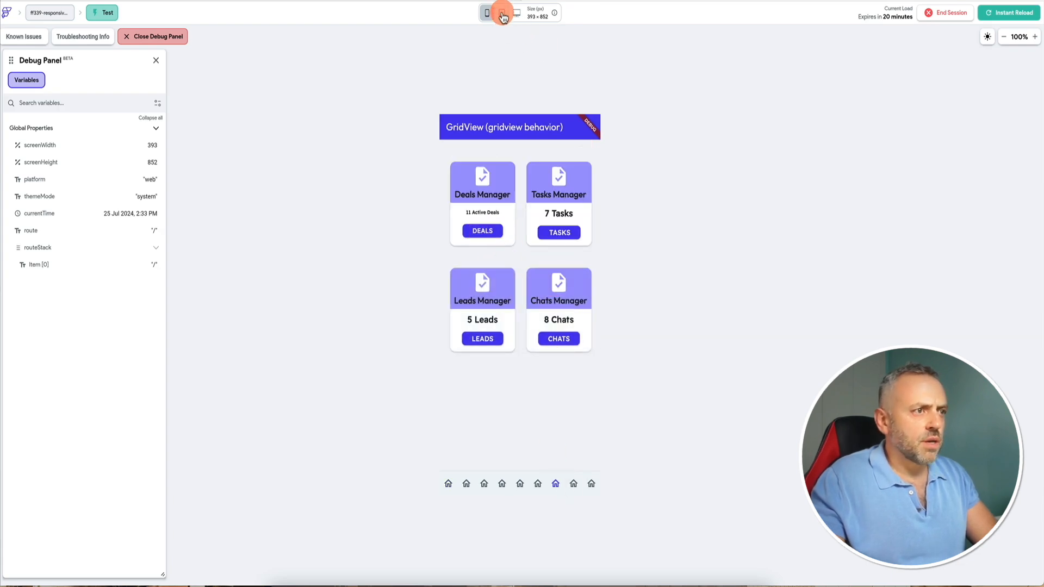
{"action": "left_click", "coordinate": [501, 13]}
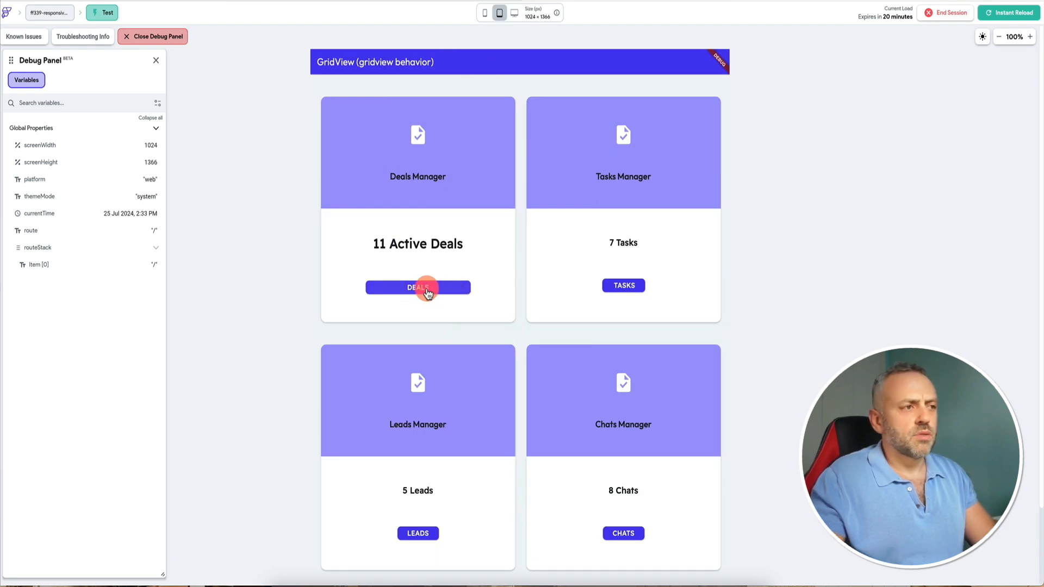
{"action": "left_click", "coordinate": [485, 13]}
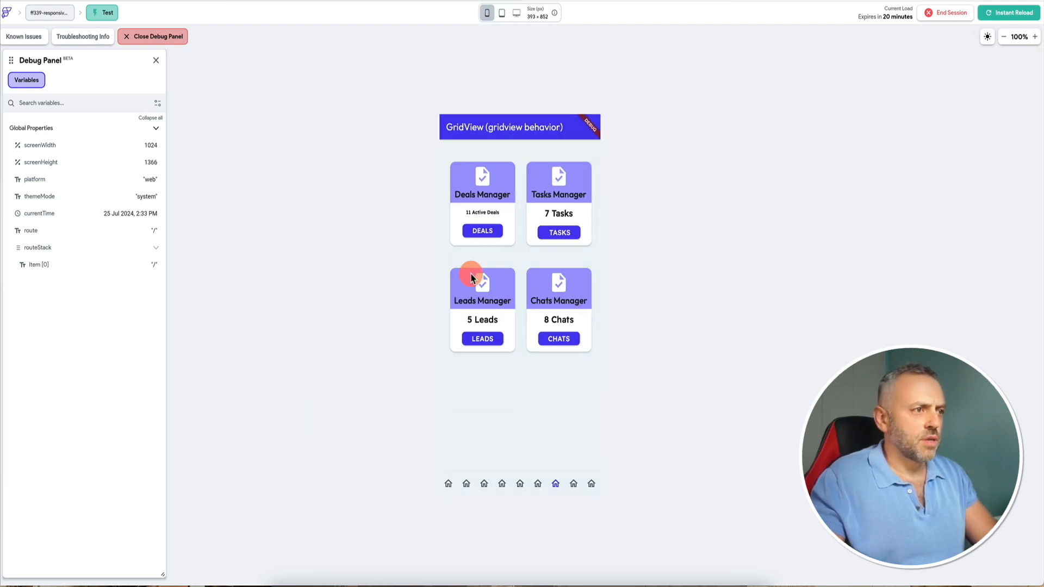
{"action": "left_click", "coordinate": [500, 13]}
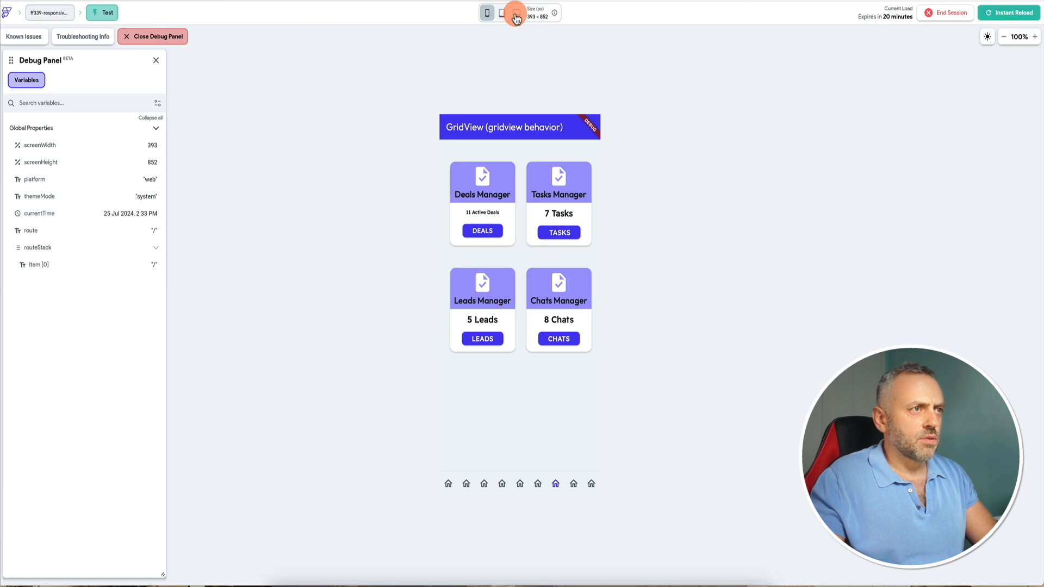
{"action": "left_click", "coordinate": [514, 13]}
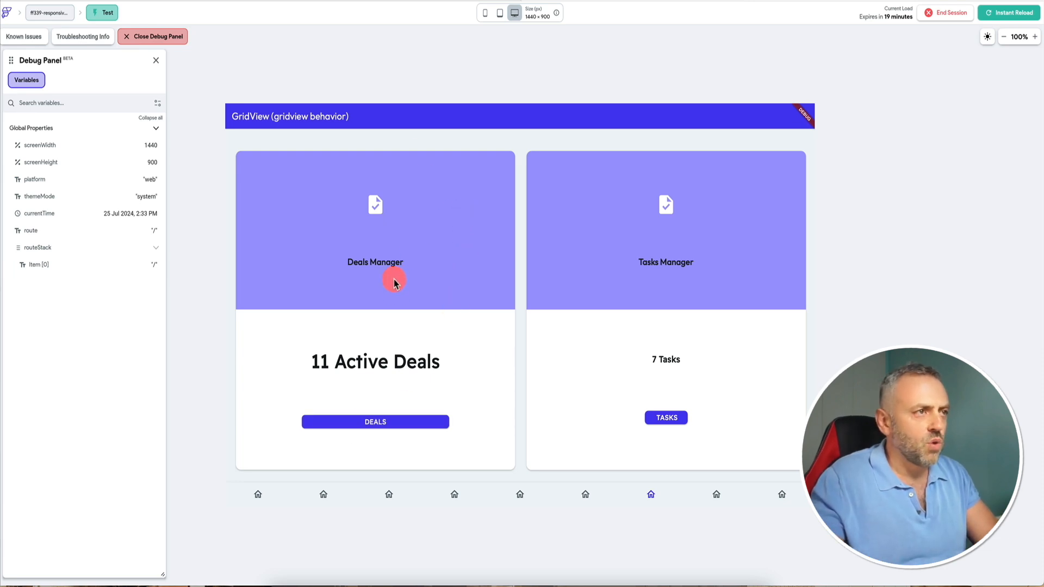
{"action": "left_click", "coordinate": [485, 13]}
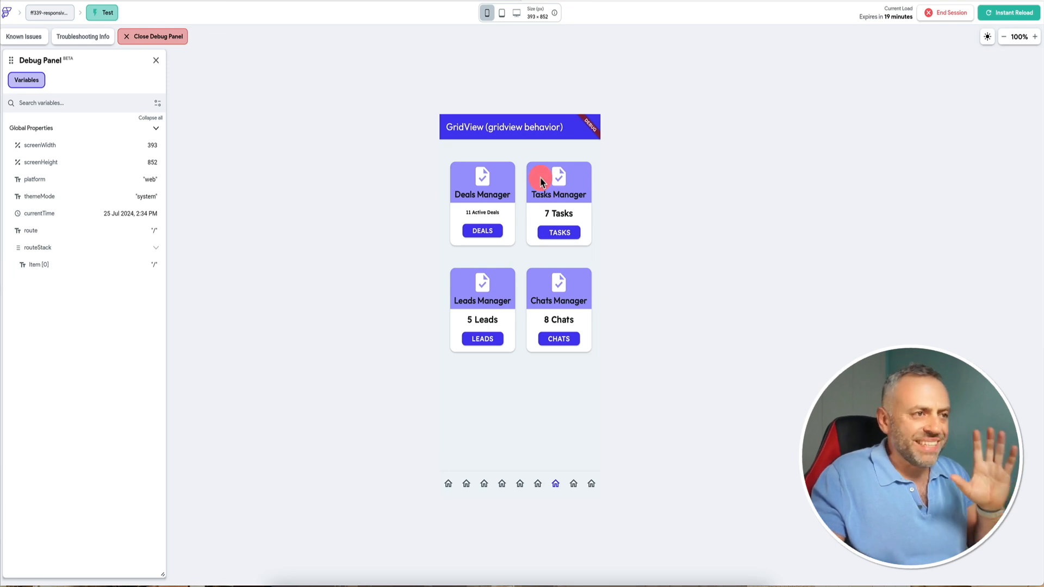
Check the Dashboard (wrap) page at phone and tablet sizes, and open page4-d in the editor.
{"action": "left_click", "coordinate": [536, 484]}
{"action": "scroll", "coordinate": [523, 365], "scroll_direction": "down", "scroll_amount": 2}
{"action": "scroll", "coordinate": [528, 245], "scroll_direction": "up", "scroll_amount": 2}
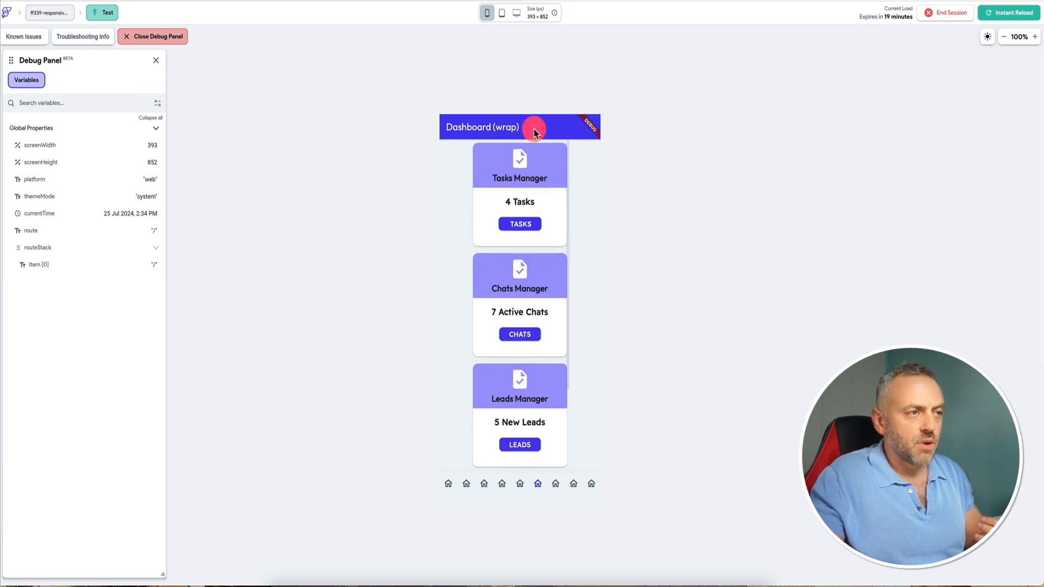
{"action": "left_click", "coordinate": [502, 15]}
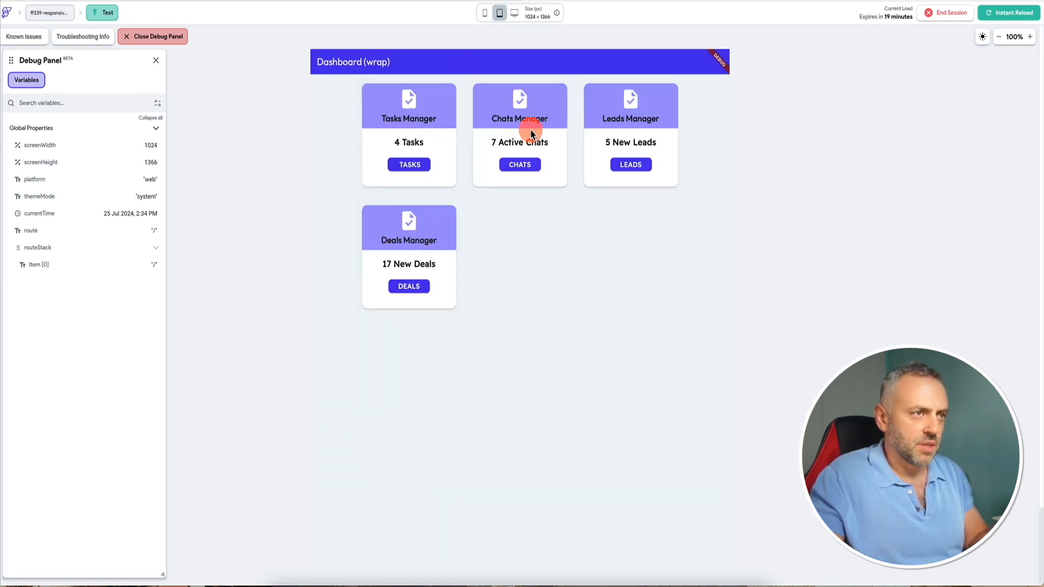
{"action": "left_click", "coordinate": [485, 13]}
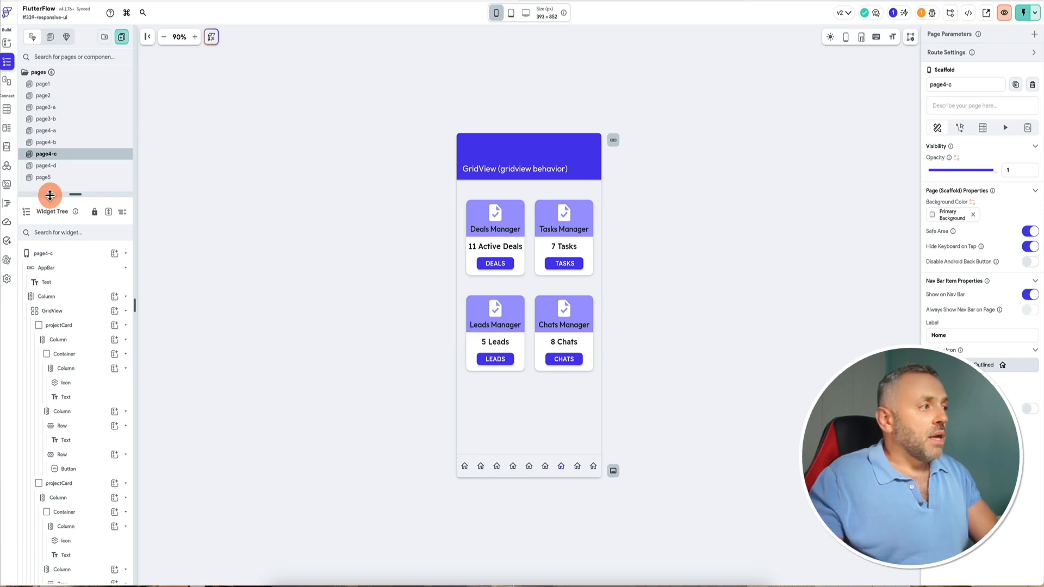
{"action": "left_click", "coordinate": [70, 165]}
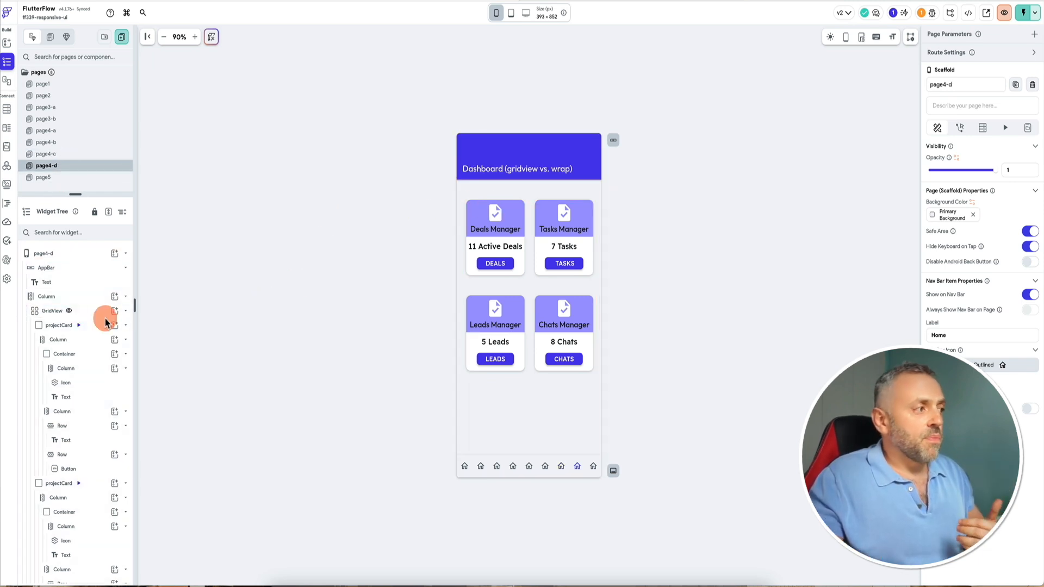
Check the Dashboard (gridview vs. wrap) page at phone, tablet and desktop sizes in the test session.
{"action": "left_click", "coordinate": [125, 312]}
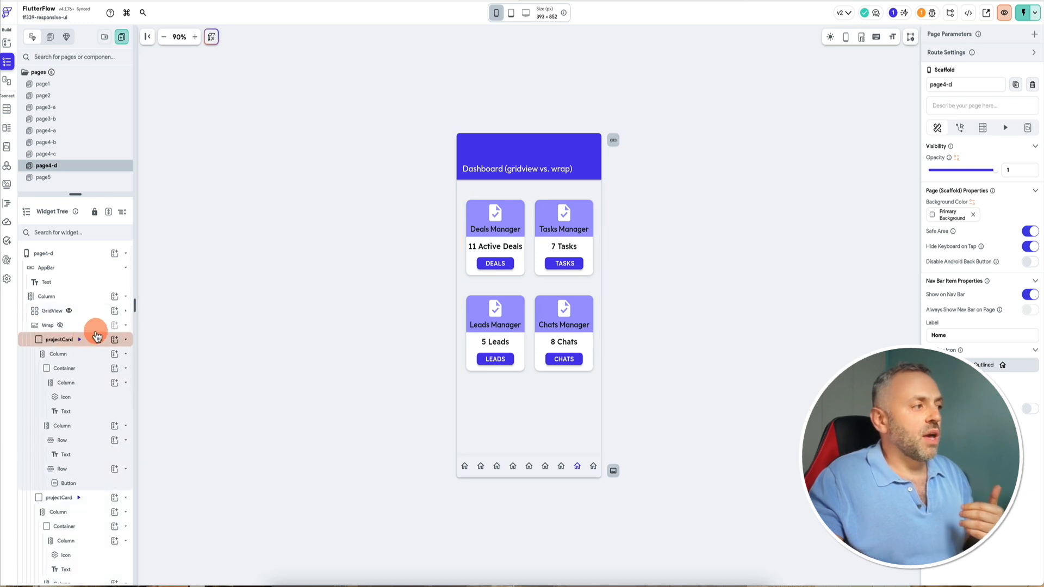
{"action": "left_click", "coordinate": [126, 326]}
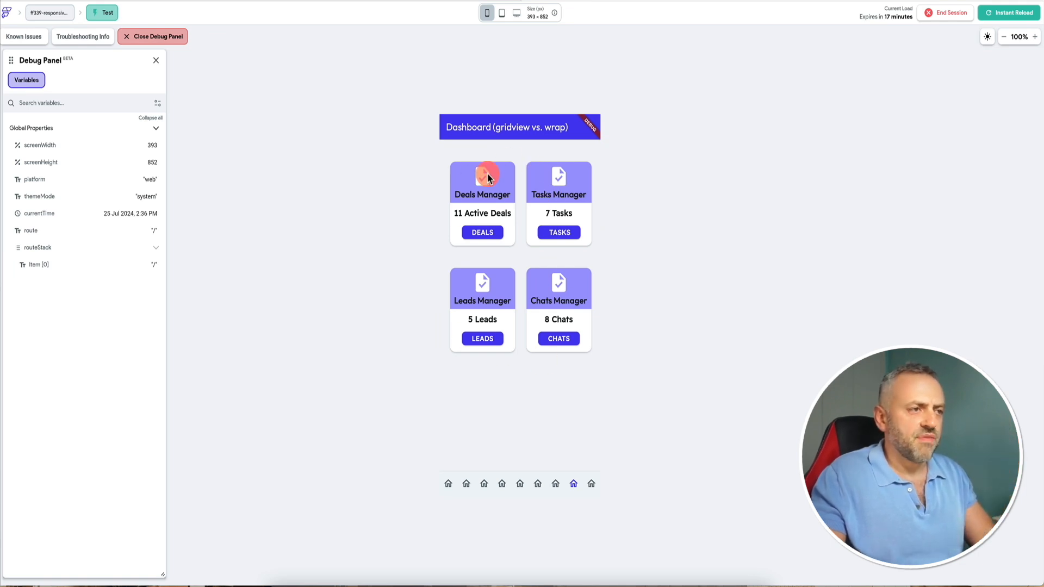
{"action": "left_click", "coordinate": [503, 13]}
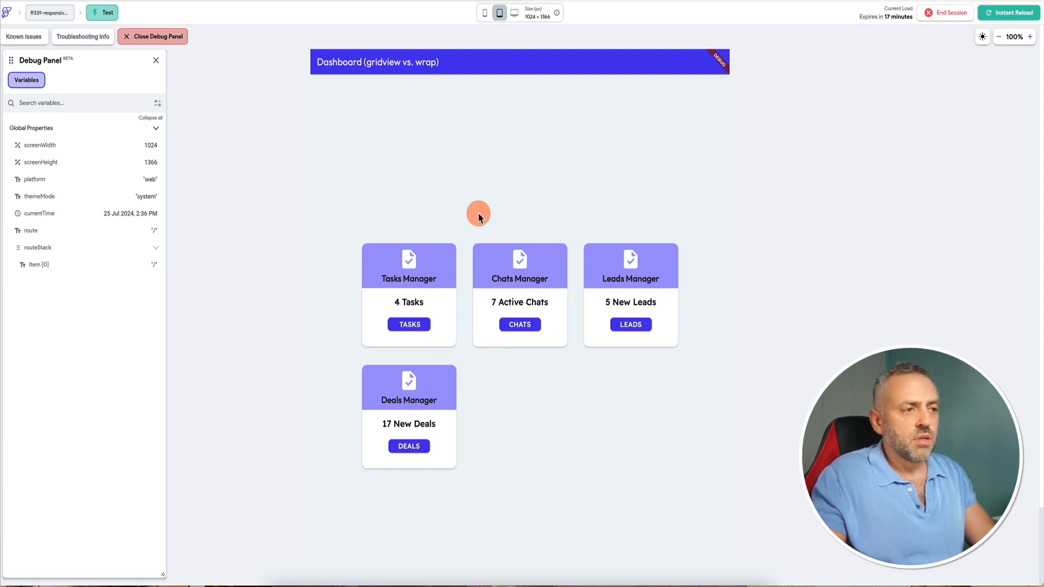
{"action": "left_click", "coordinate": [514, 13]}
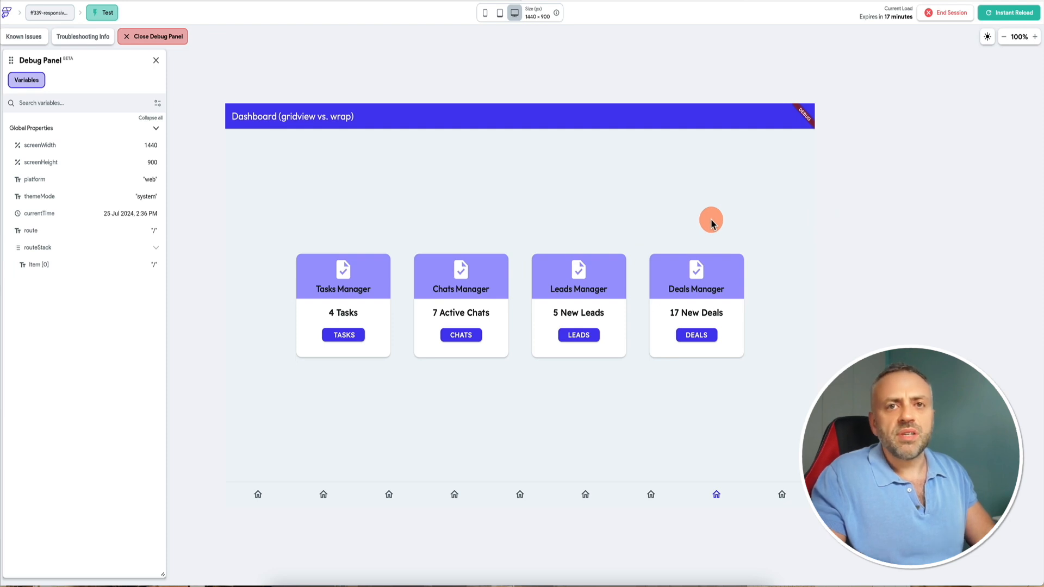
{"action": "left_click", "coordinate": [482, 0]}
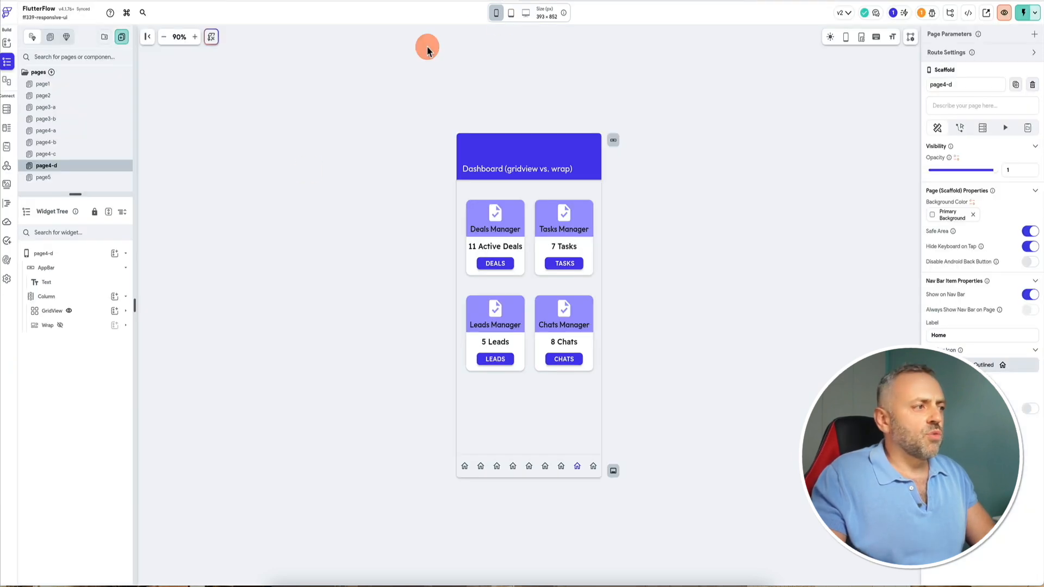
Compare the GridView and Wrap visibility conditions, and reopen the Wrap condition's second value, searching the constants for break.
{"action": "left_click", "coordinate": [91, 314]}
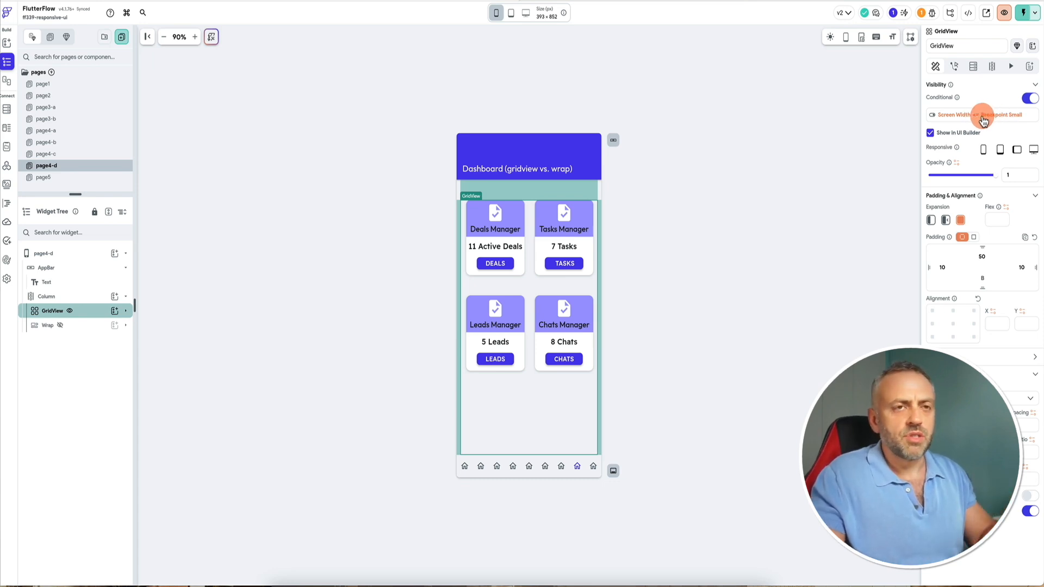
{"action": "left_click", "coordinate": [82, 324]}
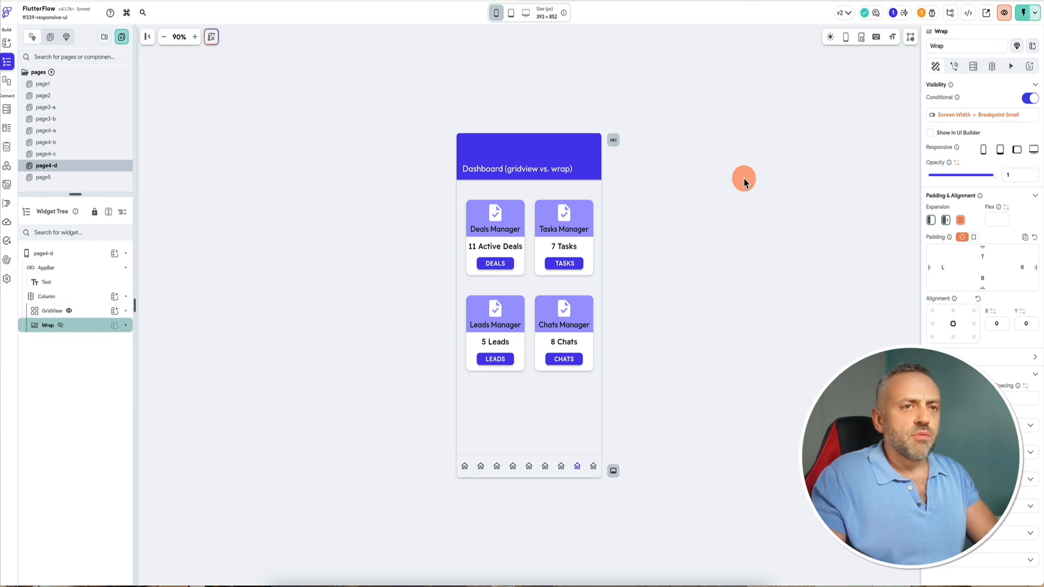
{"action": "left_click", "coordinate": [987, 119]}
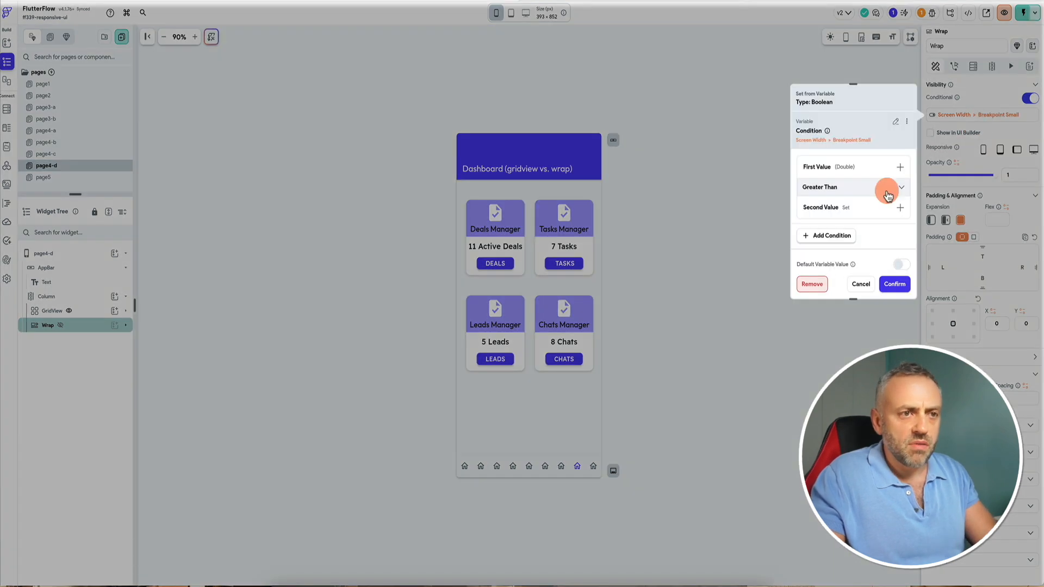
{"action": "left_click", "coordinate": [849, 207]}
{"action": "left_click", "coordinate": [844, 242]}
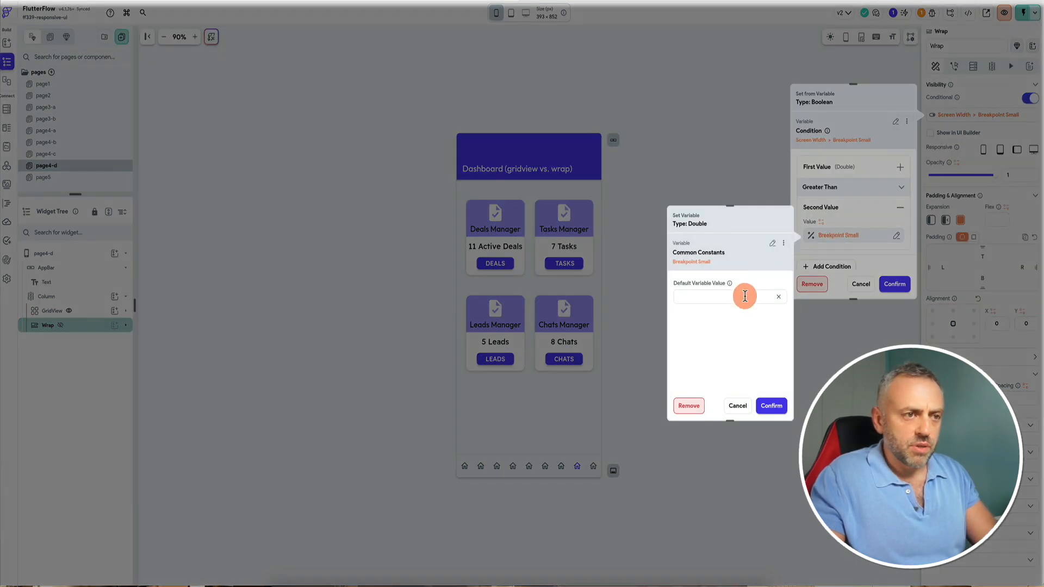
{"action": "type", "text": "break"}
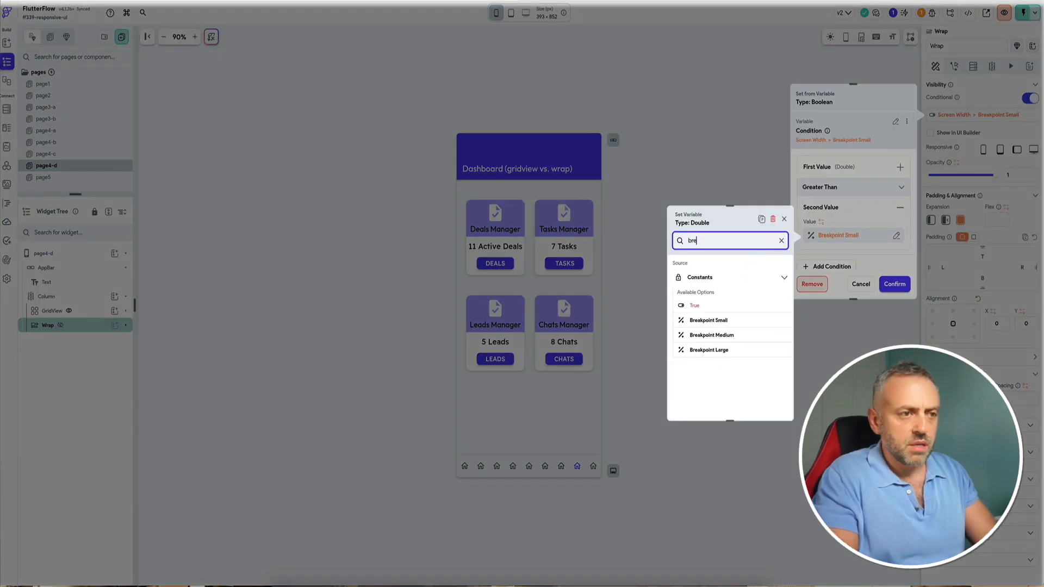
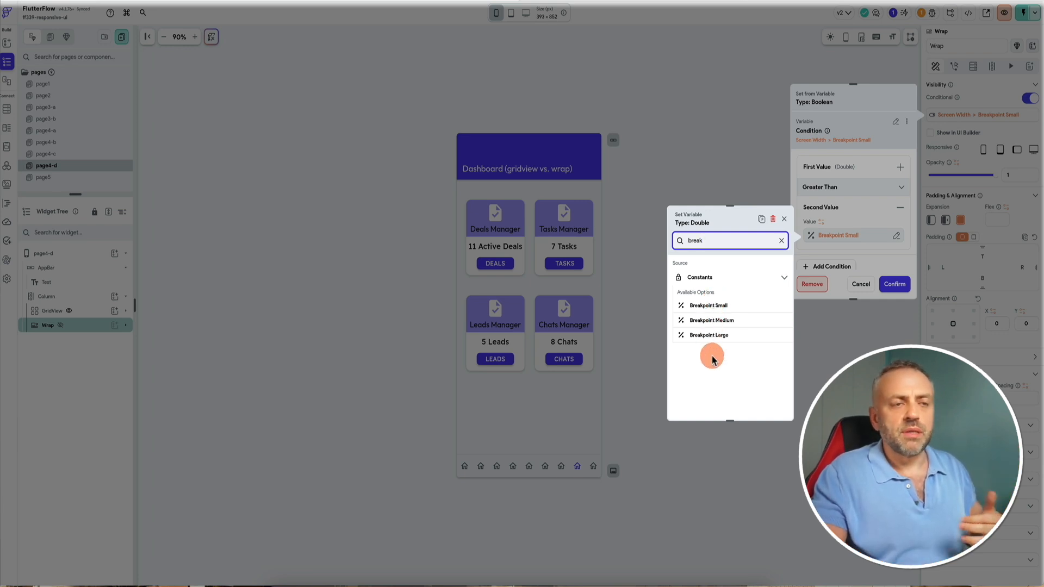
Close the Wrap visibility condition editor without changing the breakpoint constant.
{"action": "left_click", "coordinate": [784, 220]}
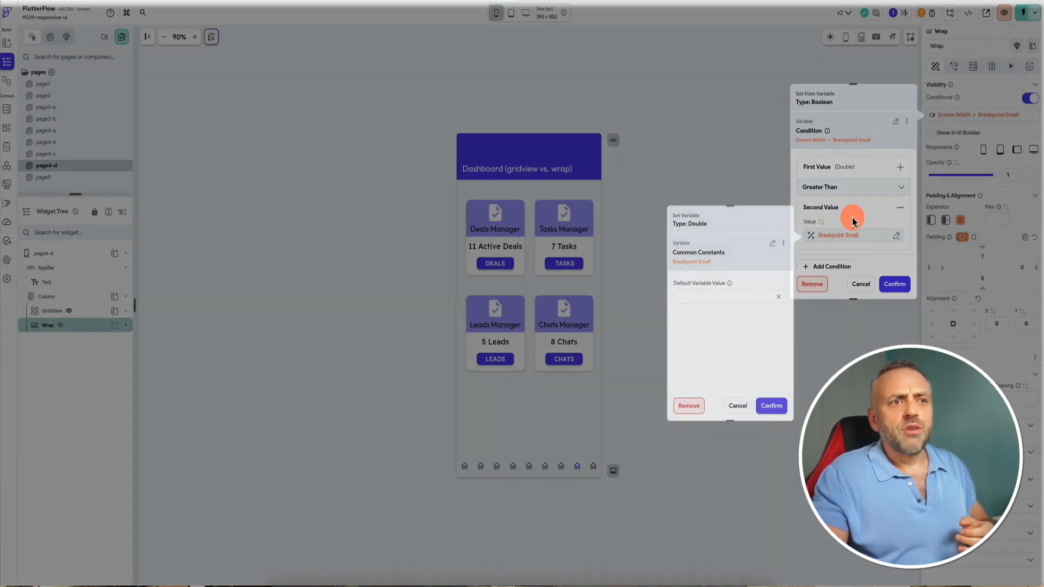
{"action": "left_click", "coordinate": [853, 220]}
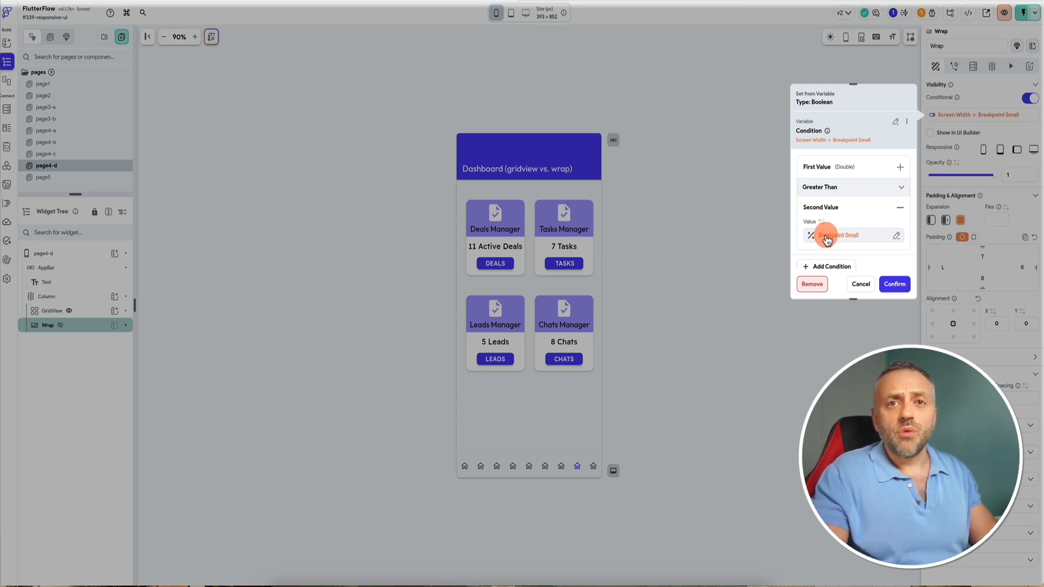
{"action": "scroll", "coordinate": [858, 224], "scroll_direction": "down", "scroll_amount": 1}
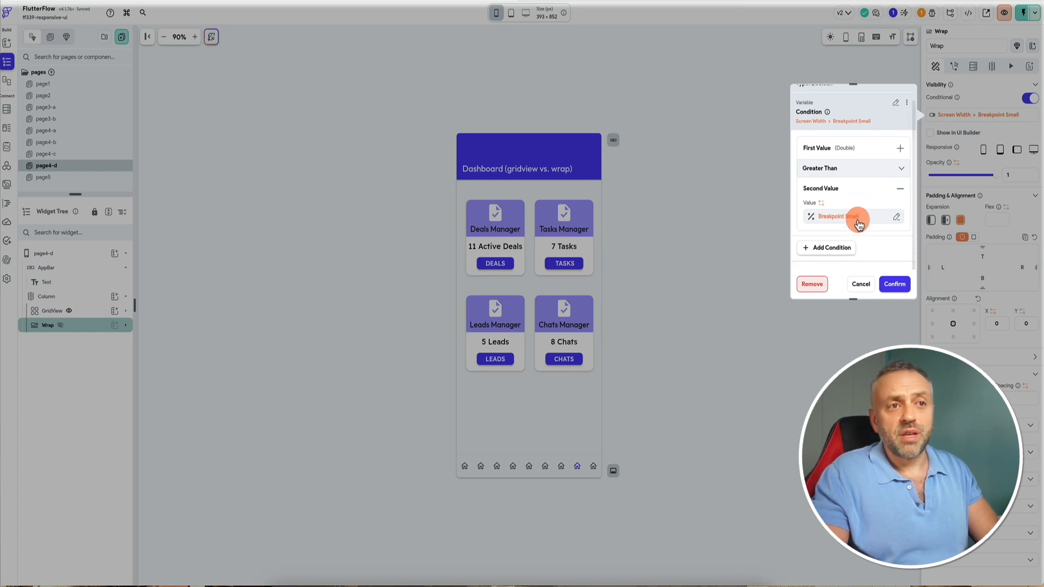
{"action": "left_click", "coordinate": [861, 284]}
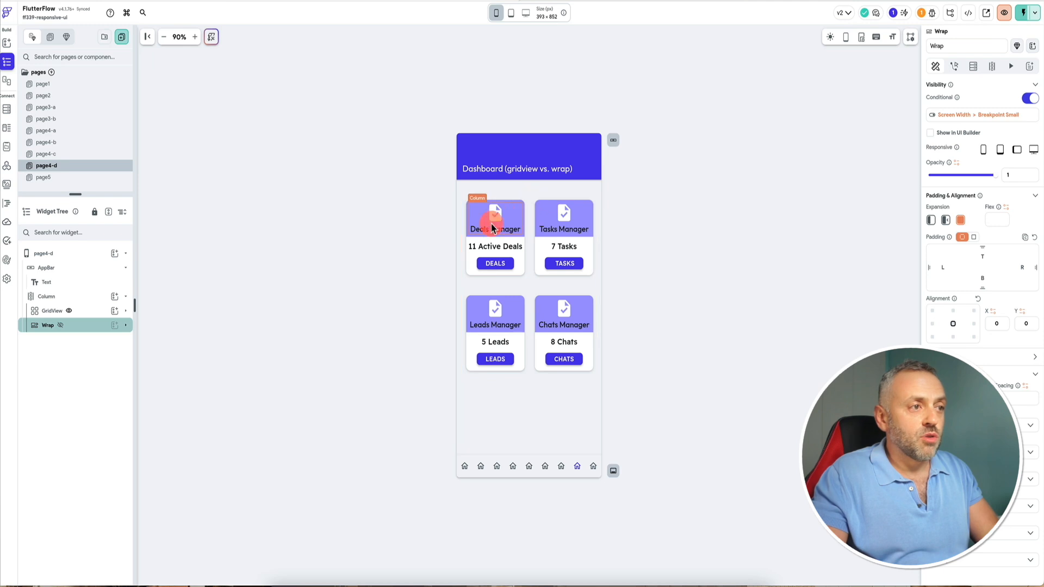
Compare the Dashboard (gridview vs. wrap) and GridView (gridview behavior) pages at tablet, desktop and phone sizes in the test session at 80% zoom.
{"action": "left_click", "coordinate": [531, 198]}
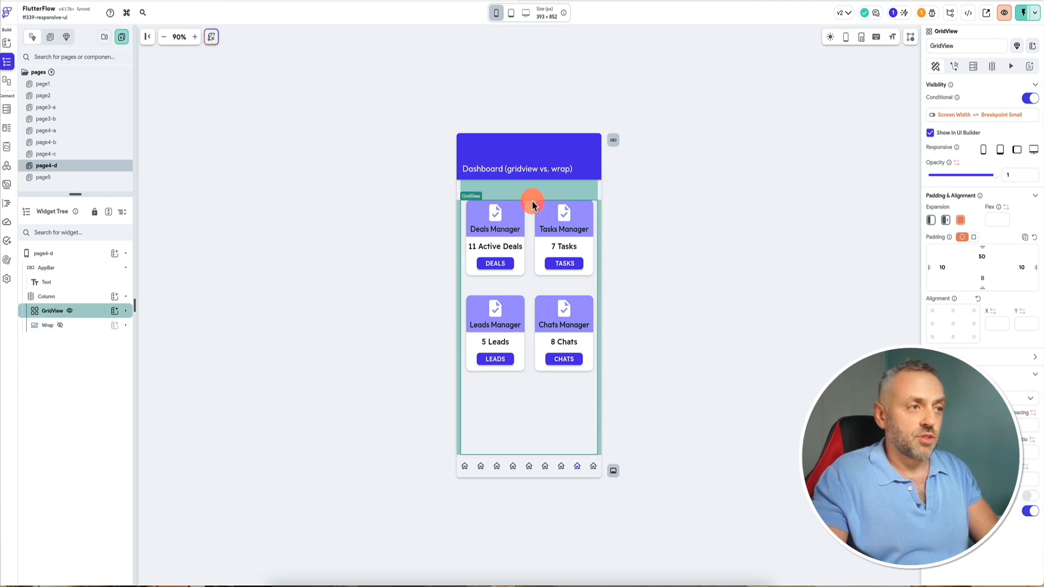
{"action": "left_click", "coordinate": [511, 13]}
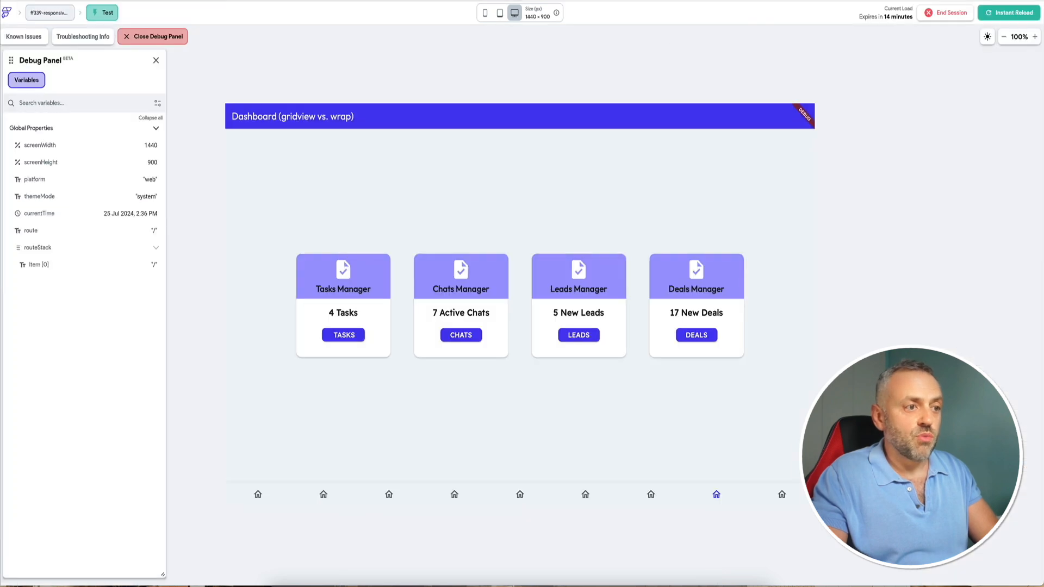
{"action": "left_click", "coordinate": [499, 13]}
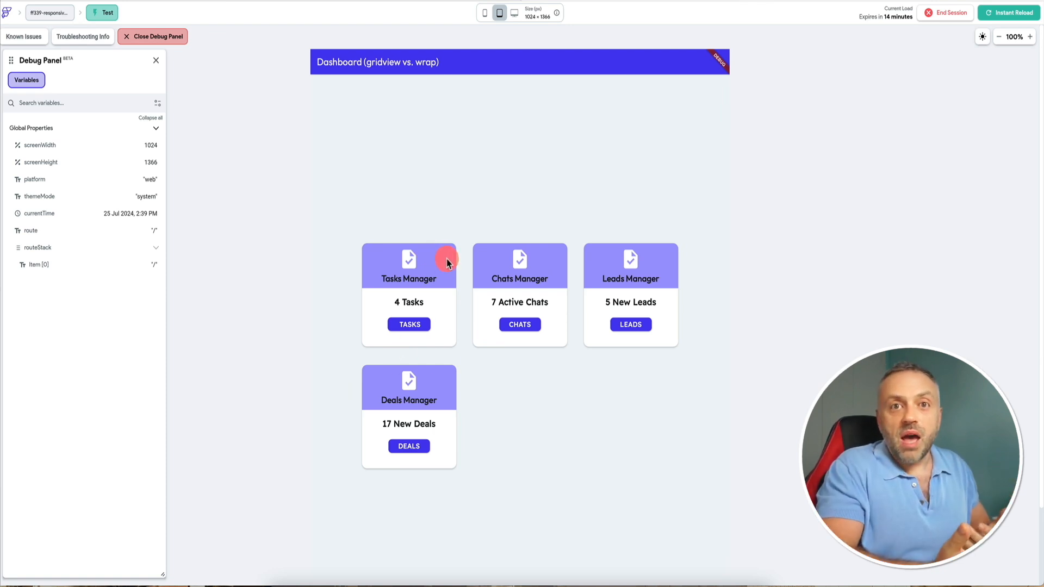
{"action": "left_click", "coordinate": [1000, 38]}
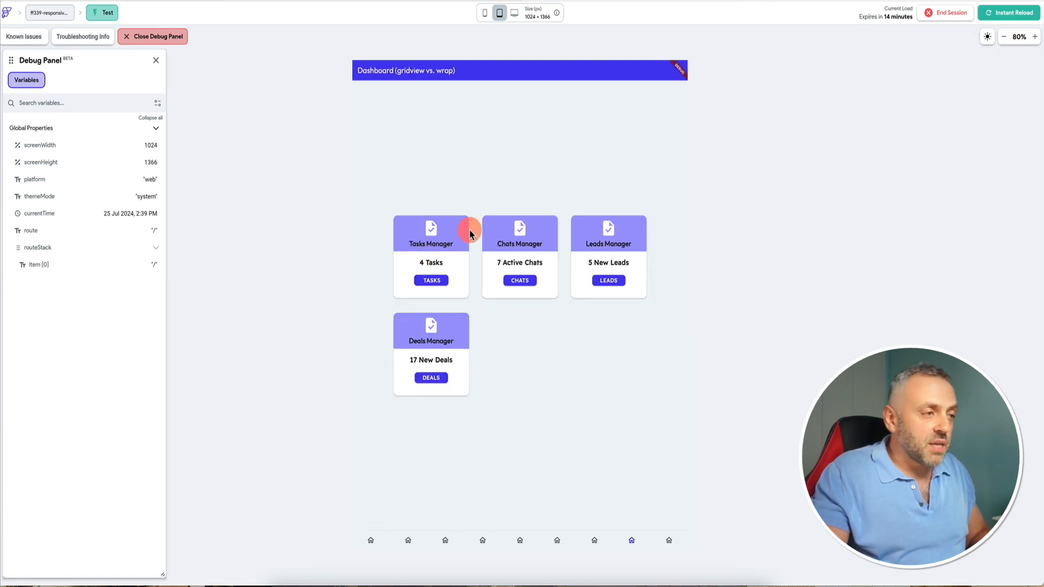
{"action": "left_click", "coordinate": [594, 540]}
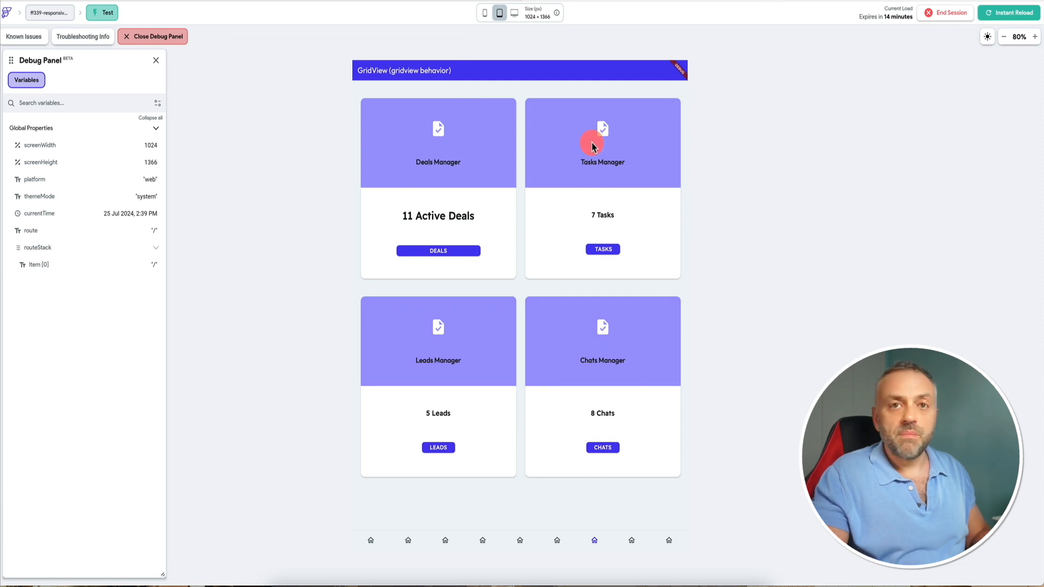
{"action": "left_click", "coordinate": [631, 542]}
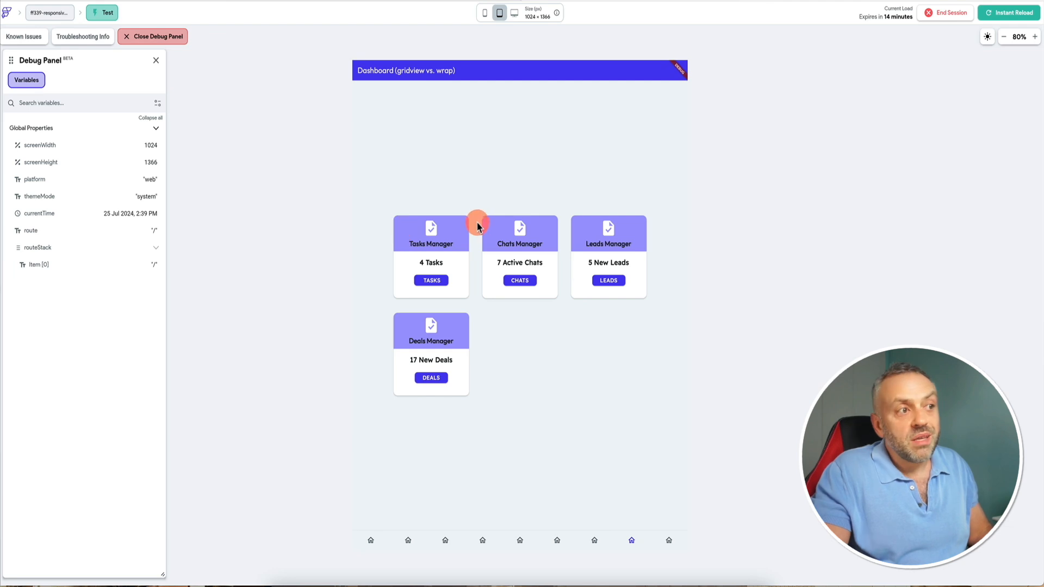
{"action": "left_click", "coordinate": [515, 12]}
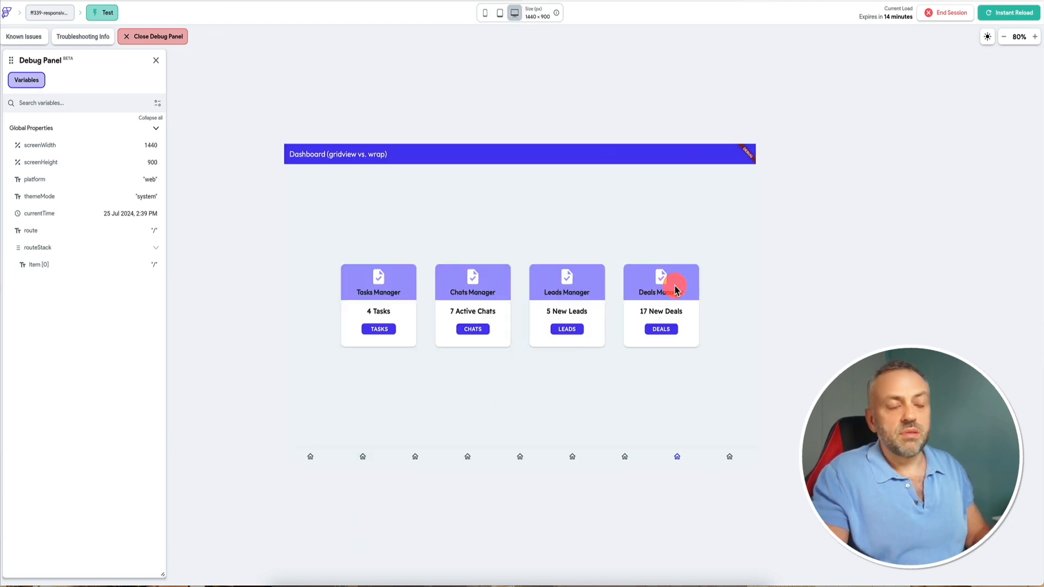
{"action": "left_click", "coordinate": [485, 13]}
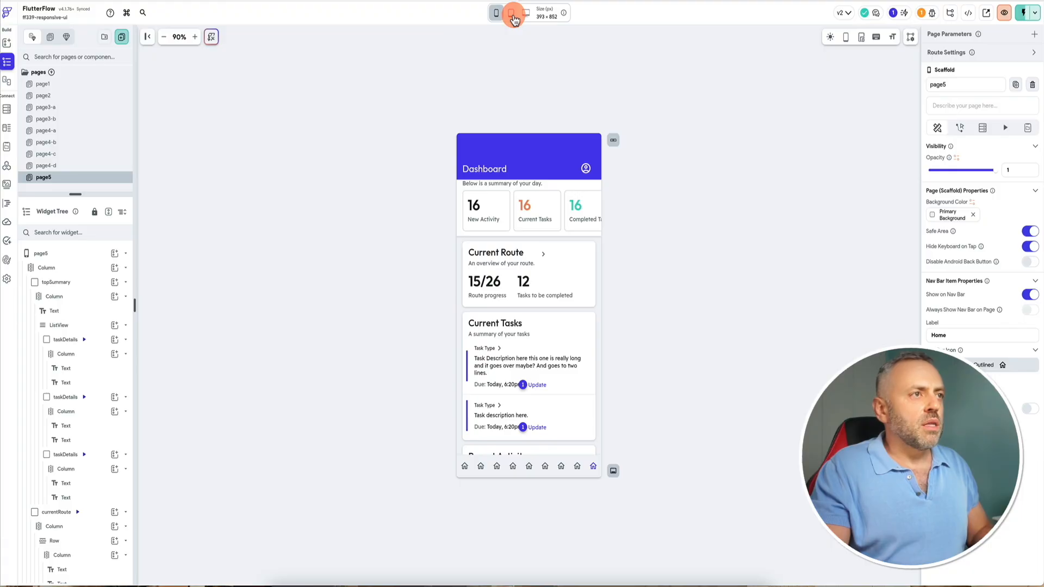
Preview page5's Dashboard in the editor at tablet, phone and desktop canvas sizes.
{"action": "left_click", "coordinate": [510, 13]}
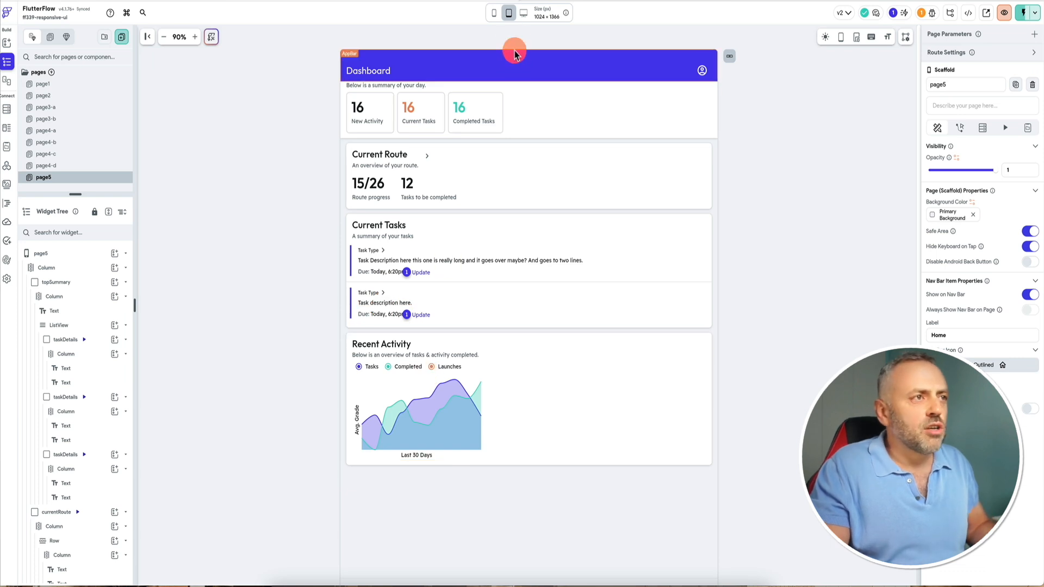
{"action": "left_click", "coordinate": [495, 14]}
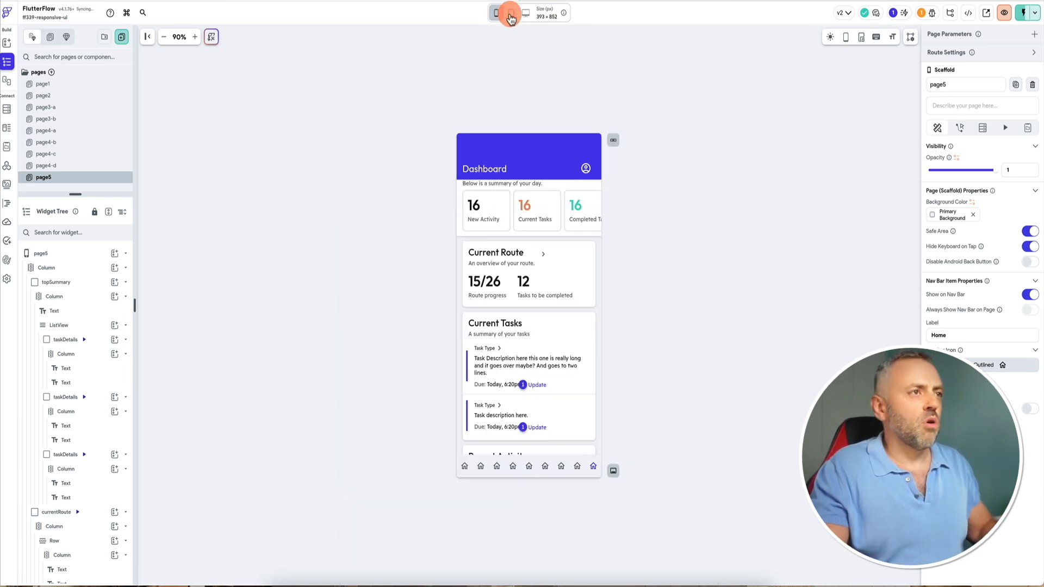
{"action": "left_click", "coordinate": [511, 14]}
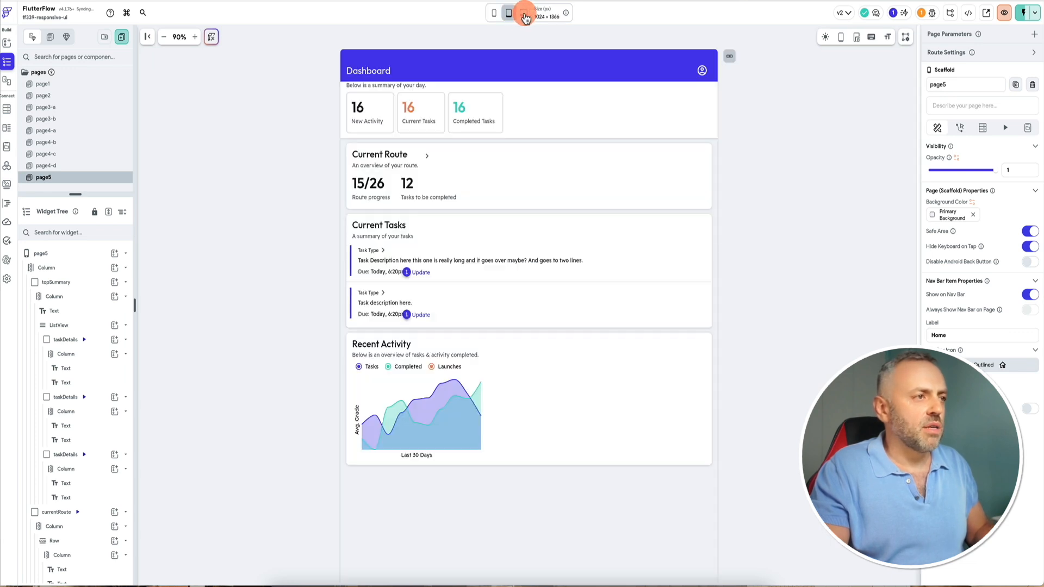
{"action": "left_click", "coordinate": [524, 15]}
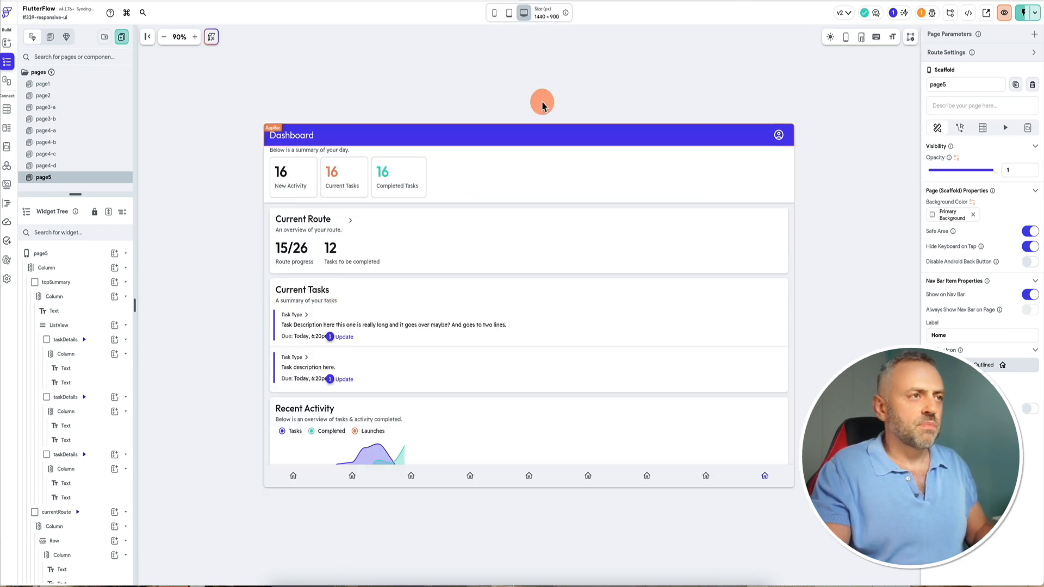
{"action": "left_click", "coordinate": [496, 13]}
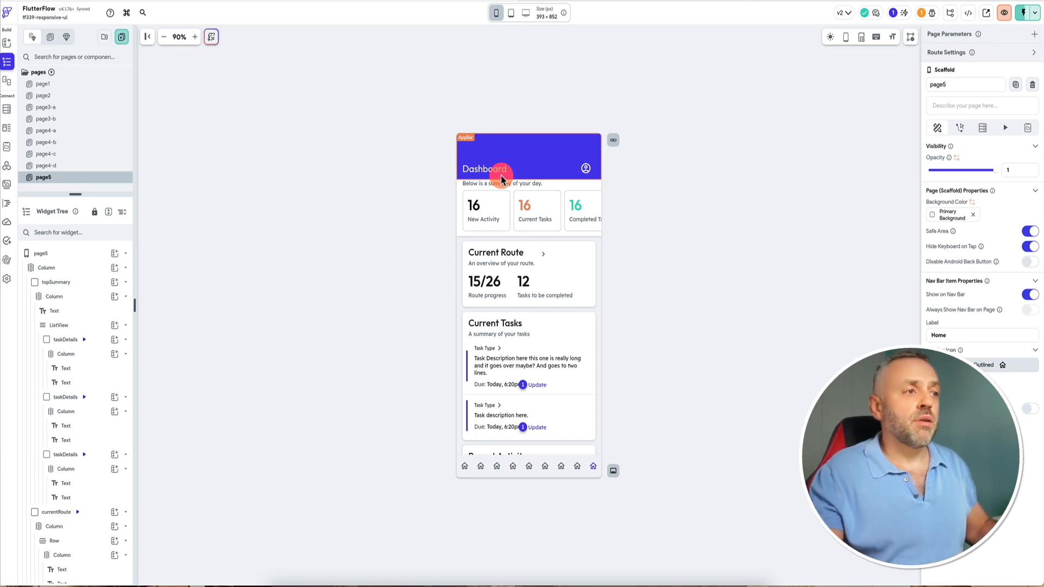
Try to make the horizontal summary-cards ListView expand to fill the width, and dismiss the invalid action notice.
{"action": "left_click", "coordinate": [462, 192]}
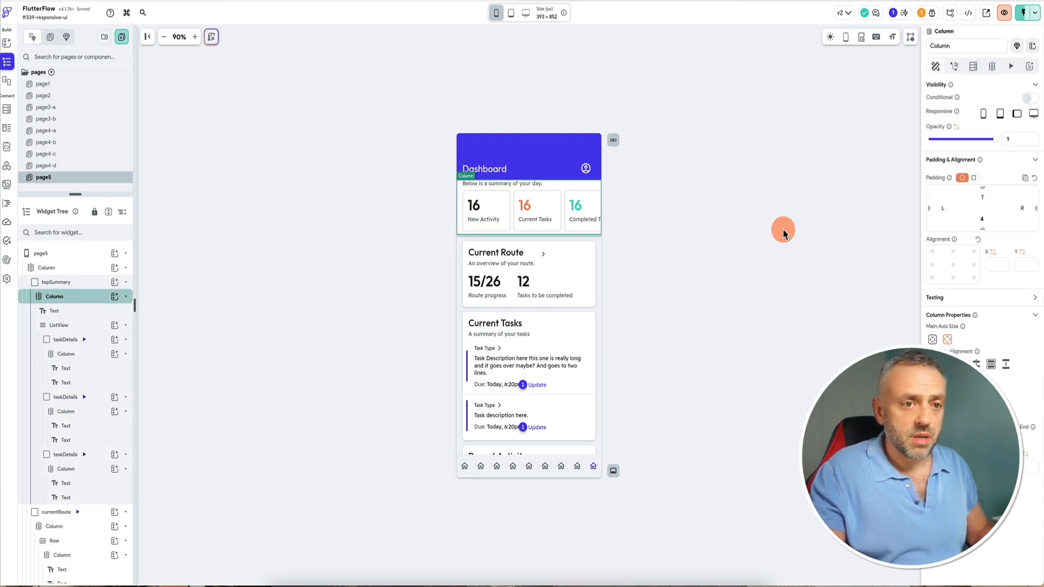
{"action": "left_click", "coordinate": [463, 208]}
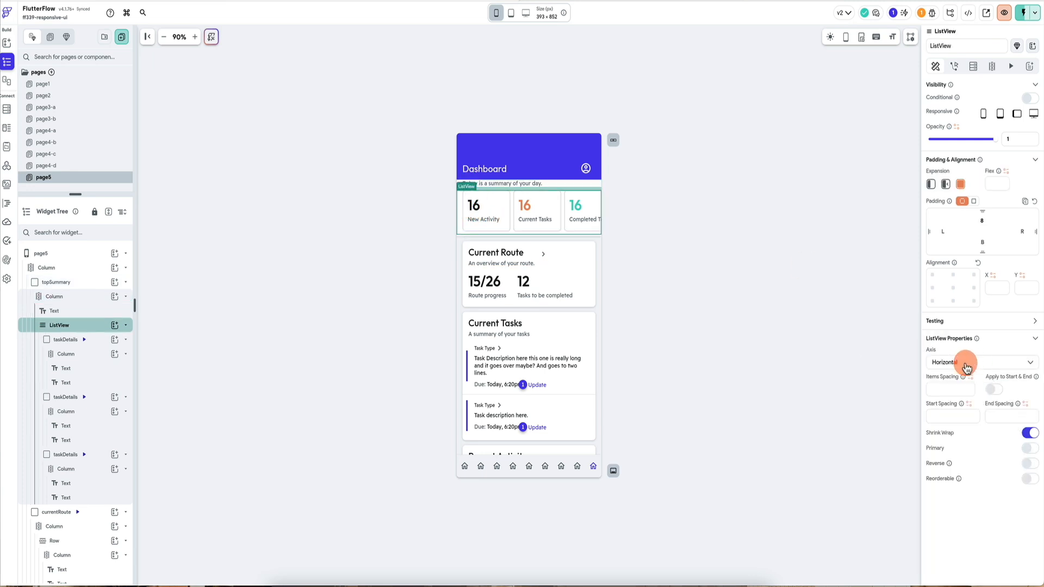
{"action": "left_click", "coordinate": [511, 13]}
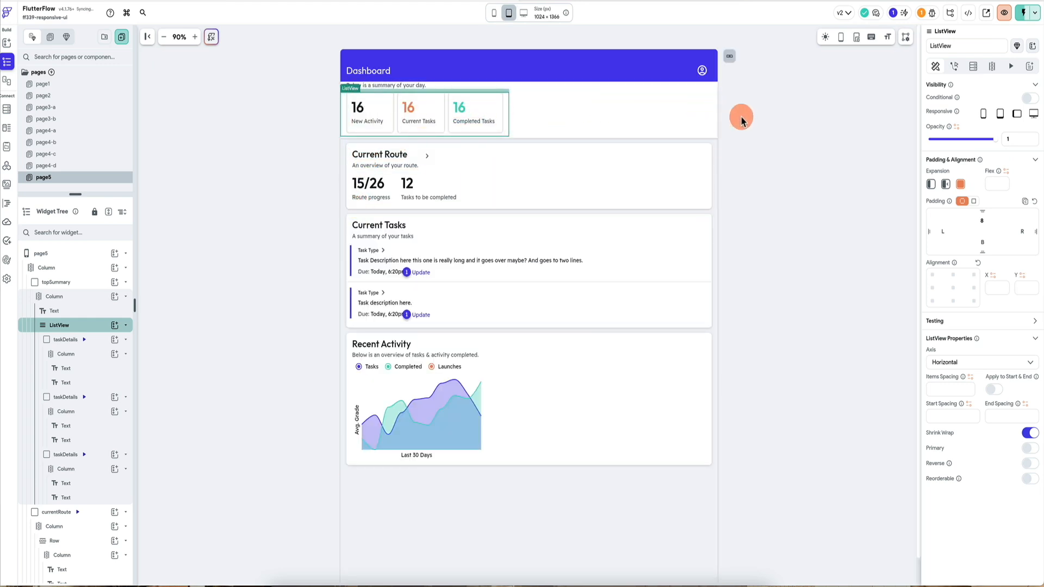
{"action": "left_click", "coordinate": [496, 13]}
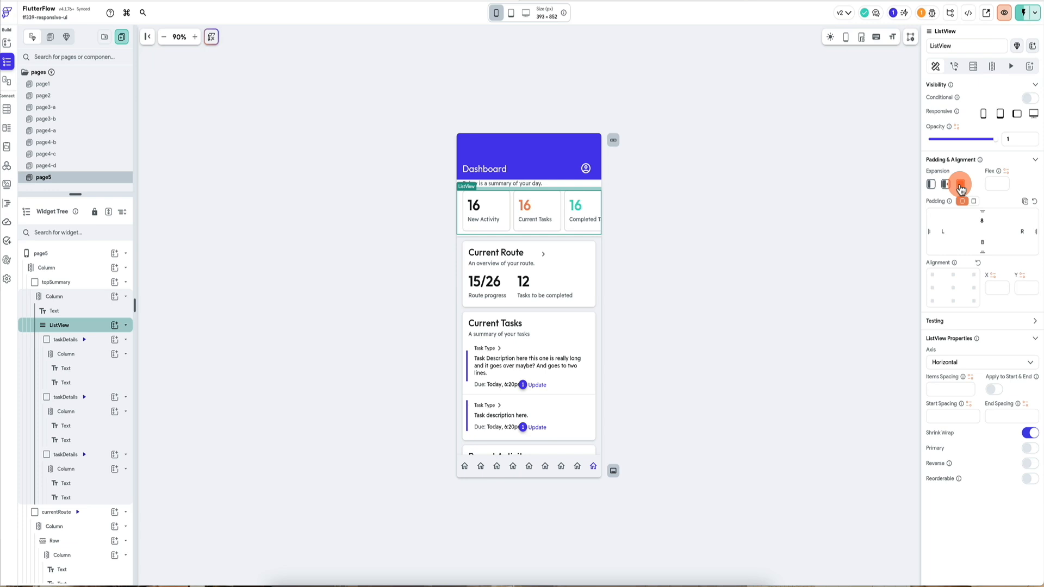
{"action": "left_click", "coordinate": [932, 186]}
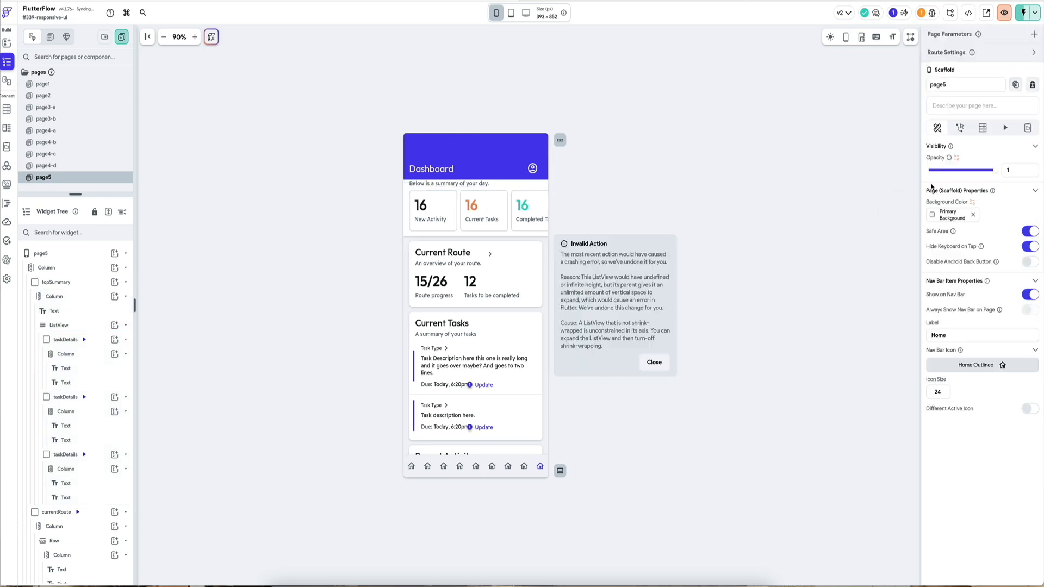
{"action": "left_click", "coordinate": [658, 362]}
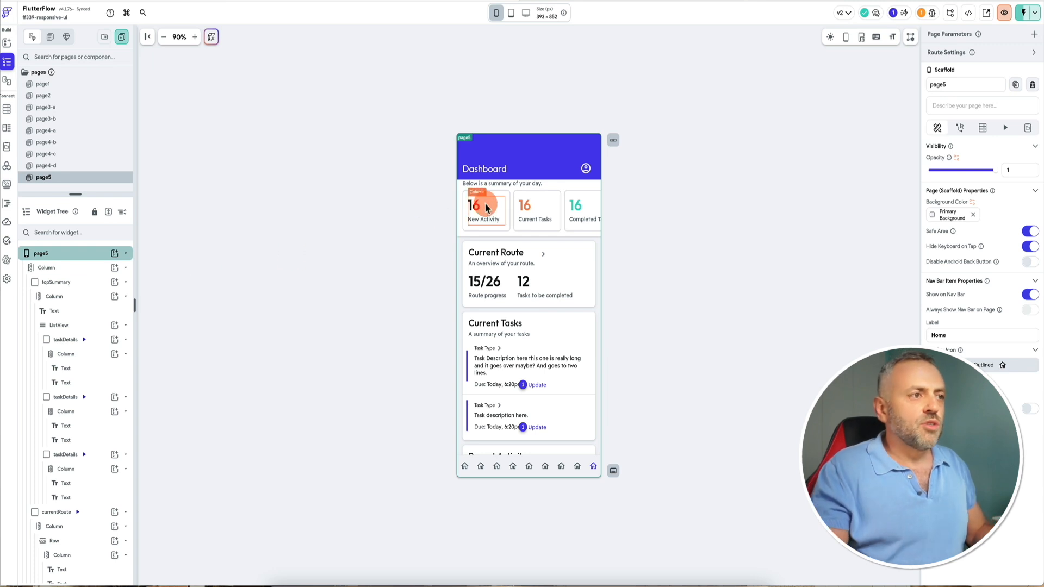
Toggle the summary ListView's Shrink Wrap off and back on.
{"action": "left_click", "coordinate": [462, 201]}
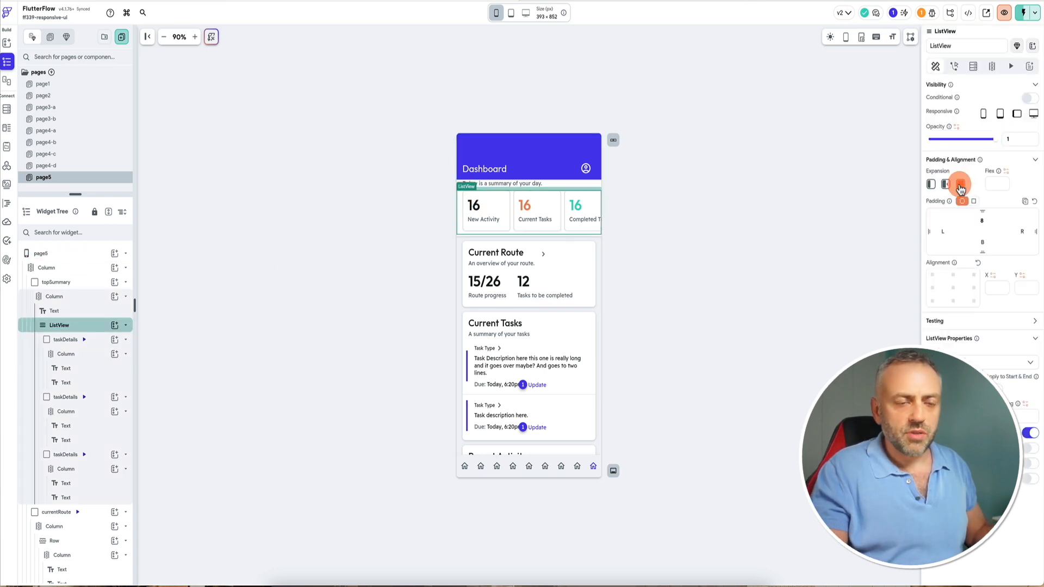
{"action": "left_click", "coordinate": [1030, 433]}
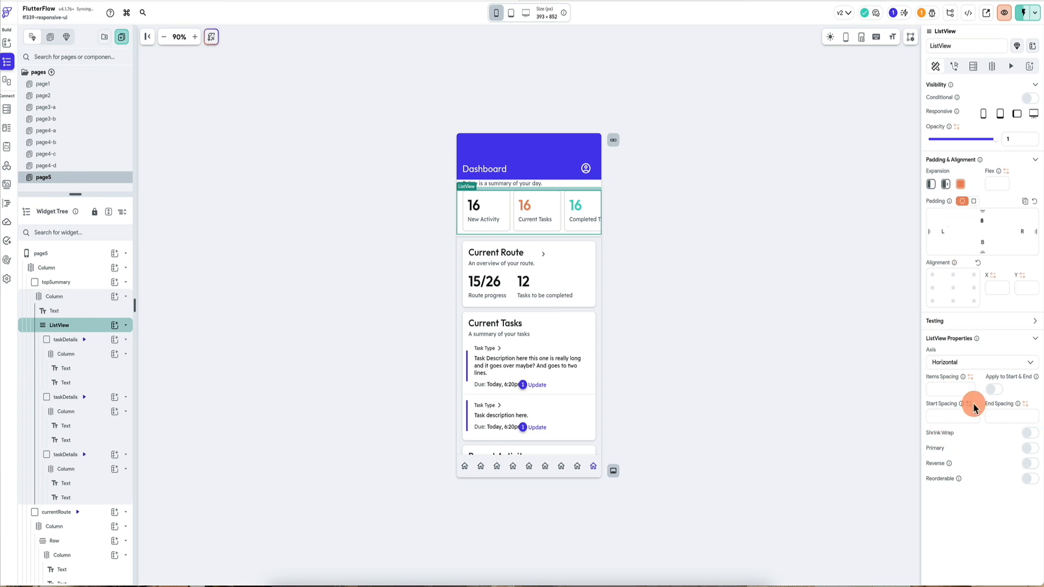
{"action": "left_click", "coordinate": [1028, 434]}
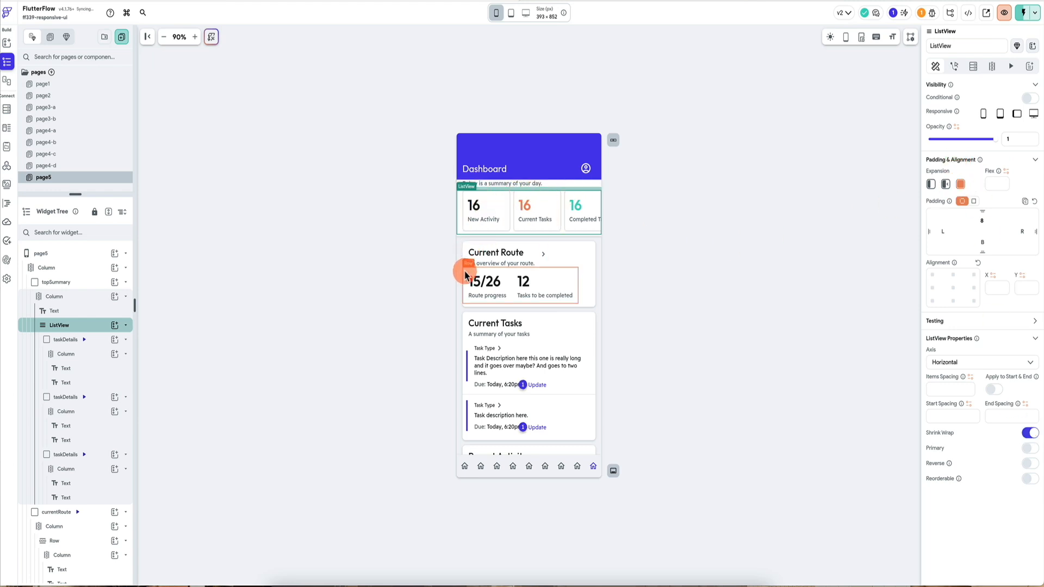
Inspect the Current Route card's header Row and Column at tablet and phone canvas sizes.
{"action": "left_click", "coordinate": [466, 252]}
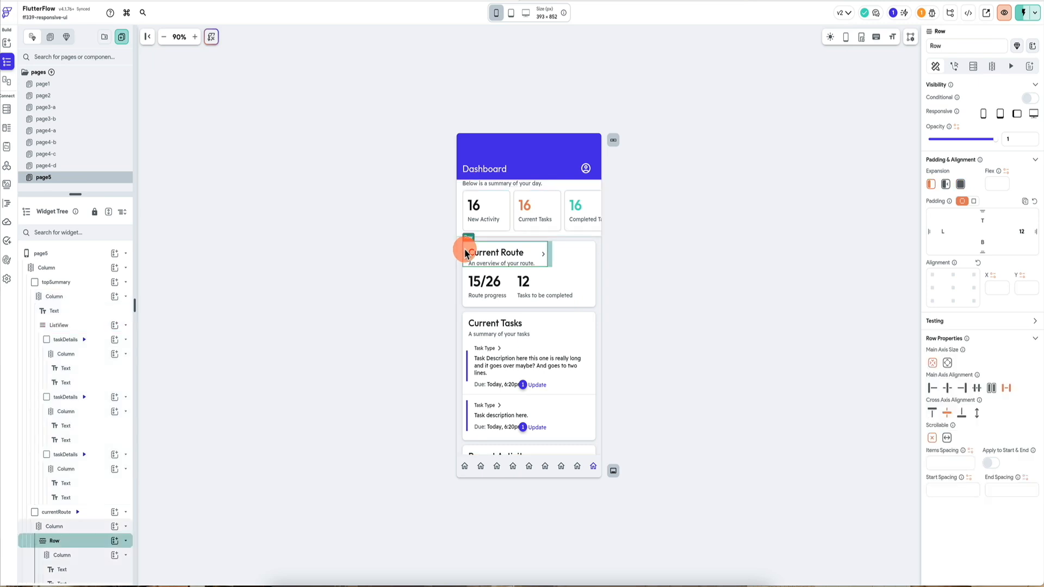
{"action": "scroll", "coordinate": [84, 478], "scroll_direction": "down", "scroll_amount": 3}
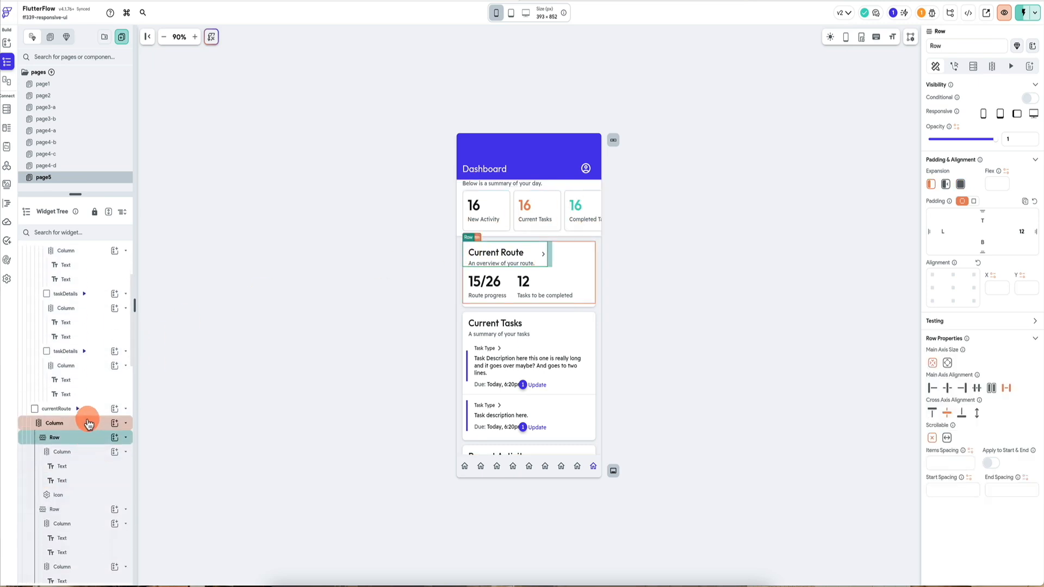
{"action": "left_click", "coordinate": [88, 424]}
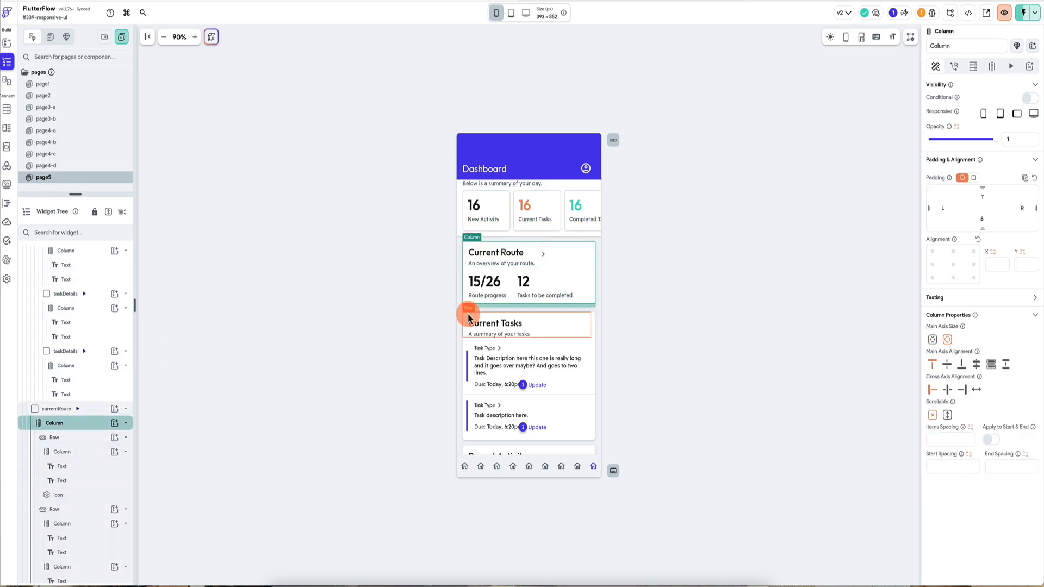
{"action": "left_click", "coordinate": [512, 14]}
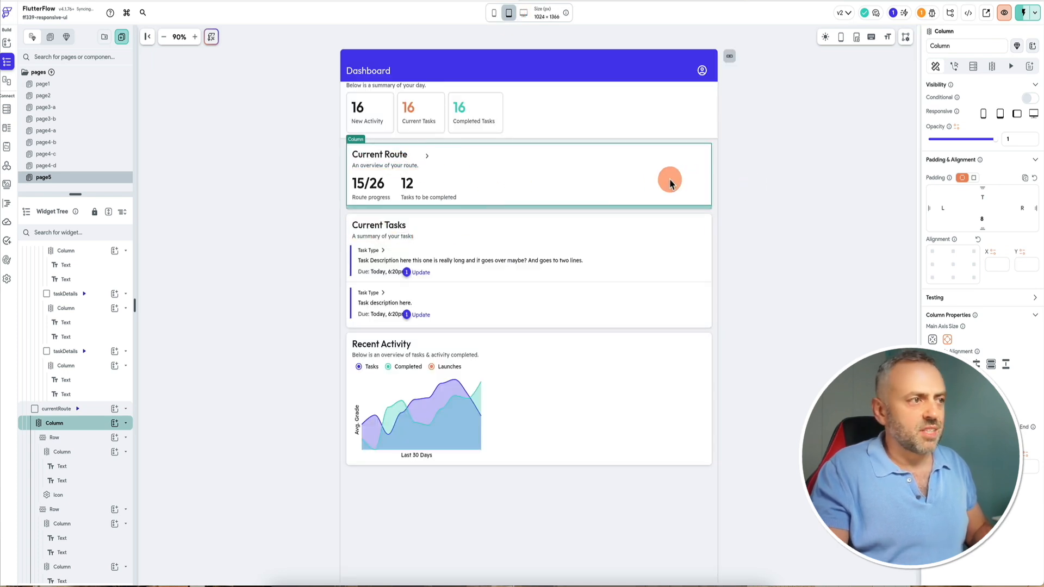
{"action": "left_click", "coordinate": [495, 13]}
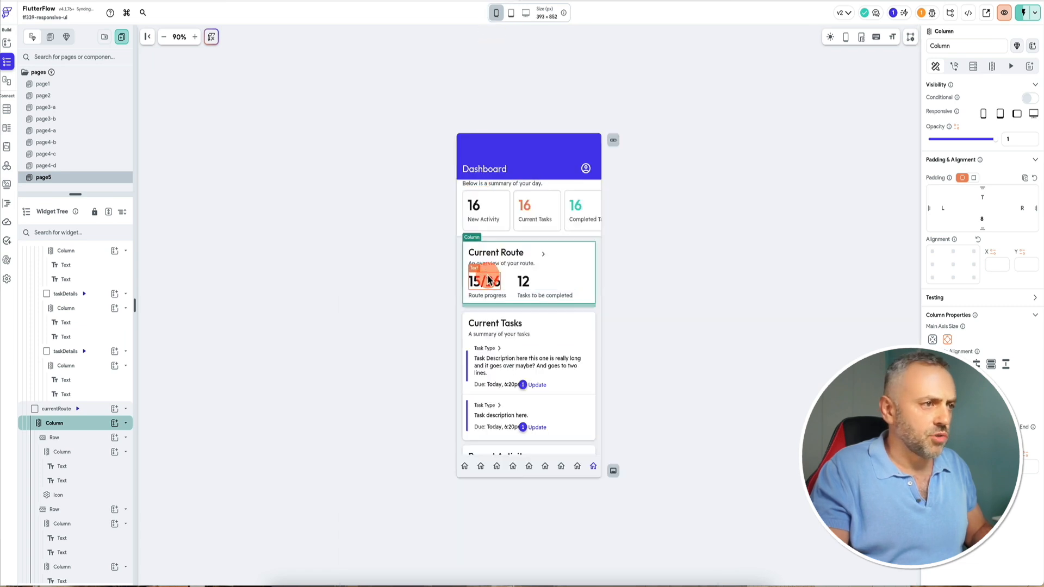
Select the Current Route header Row, compare it at tablet and phone sizes, and change its main axis alignment.
{"action": "left_click", "coordinate": [81, 438]}
{"action": "scroll", "coordinate": [80, 435], "scroll_direction": "down", "scroll_amount": 1}
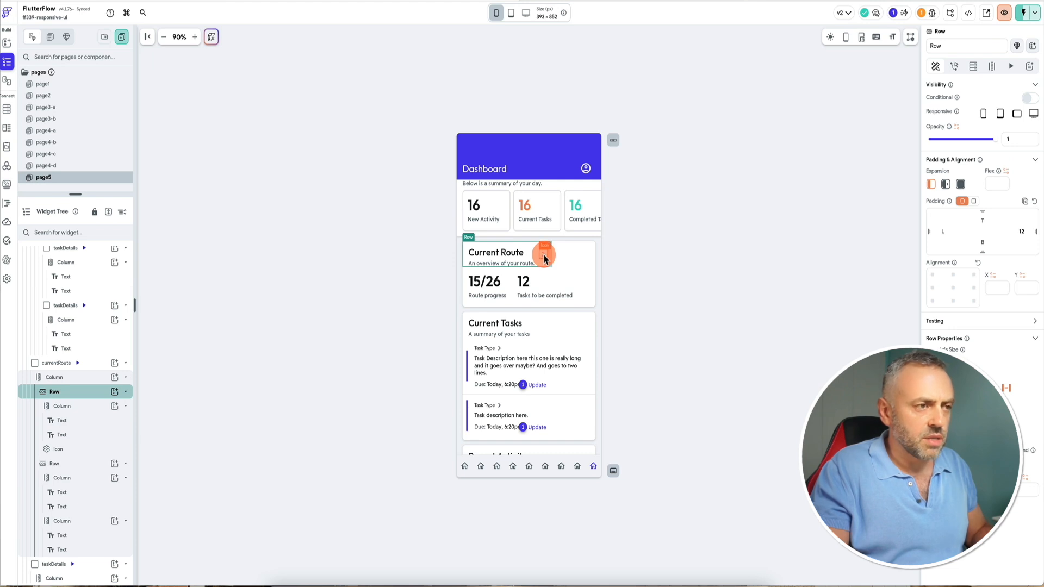
{"action": "left_click", "coordinate": [512, 14]}
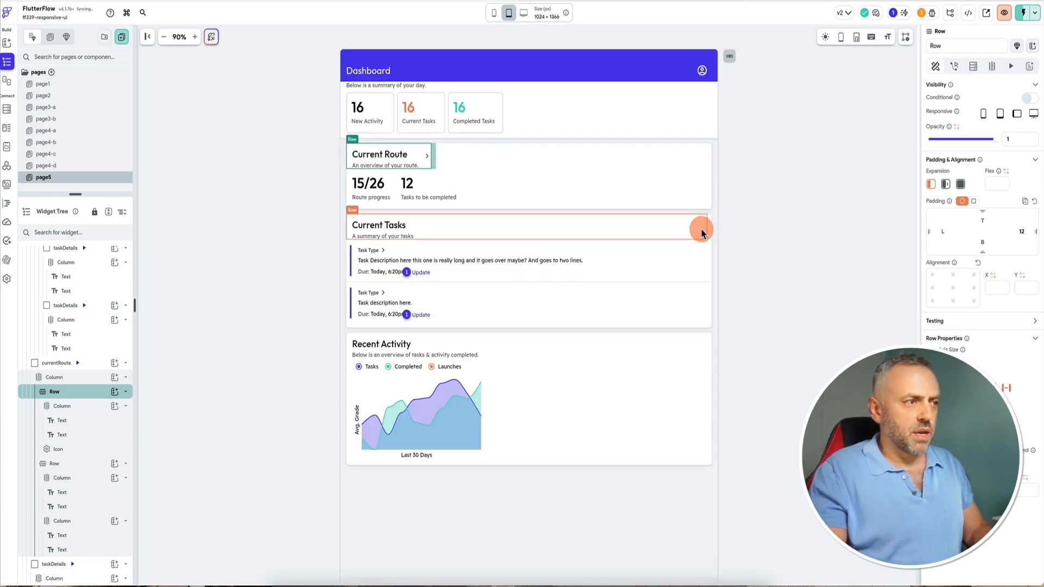
{"action": "left_click", "coordinate": [495, 17]}
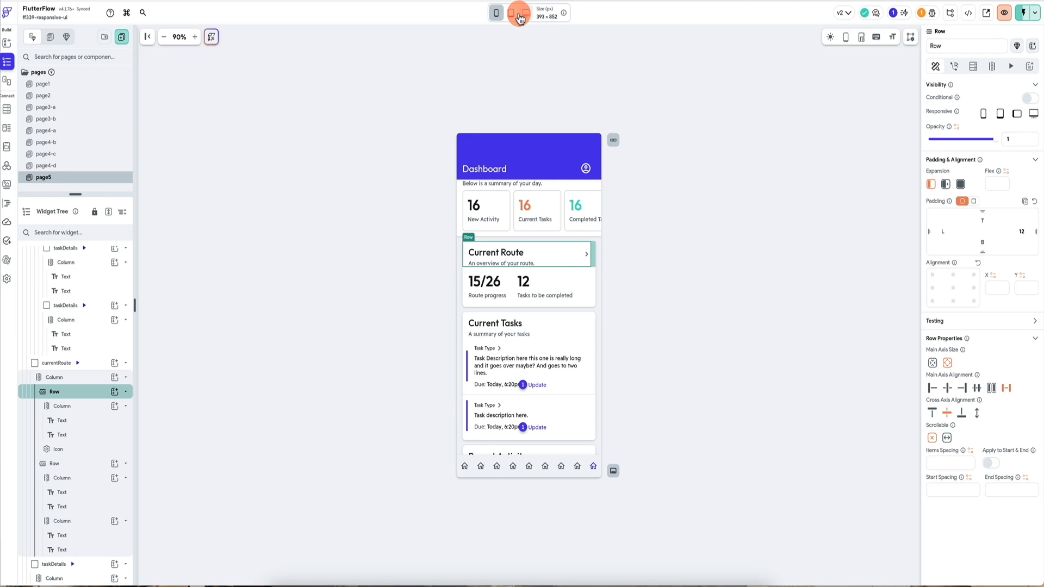
{"action": "left_click", "coordinate": [976, 388]}
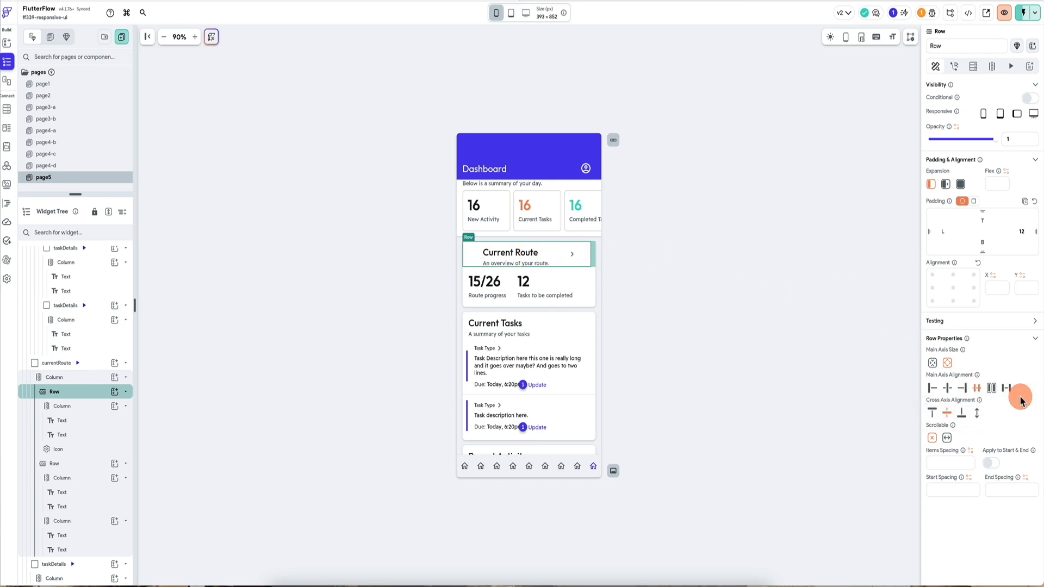
Set the Current Route header Row's main axis alignment to space between and preview it at tablet and phone sizes.
{"action": "left_click", "coordinate": [1006, 388]}
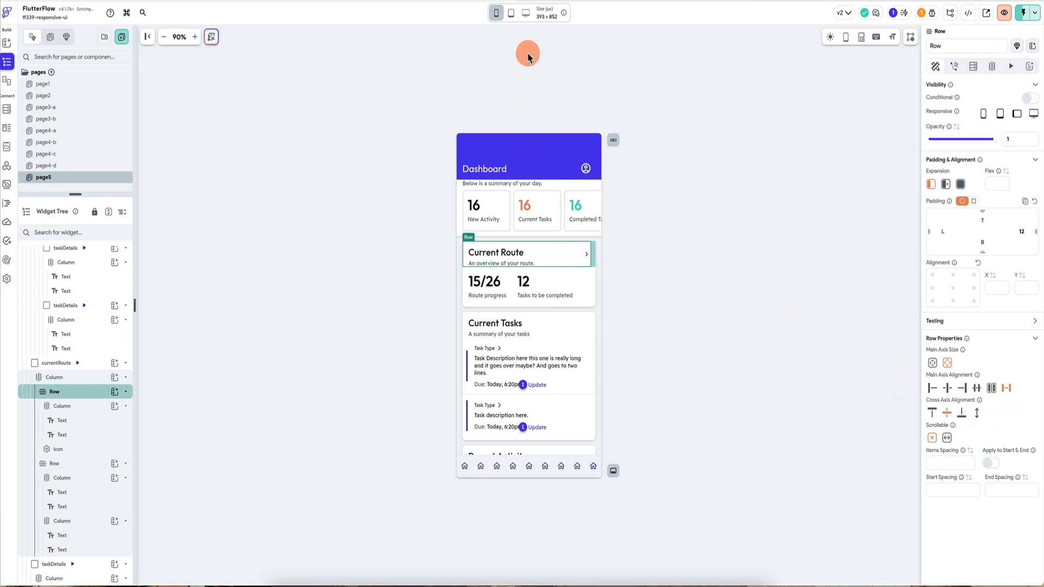
{"action": "left_click", "coordinate": [511, 13]}
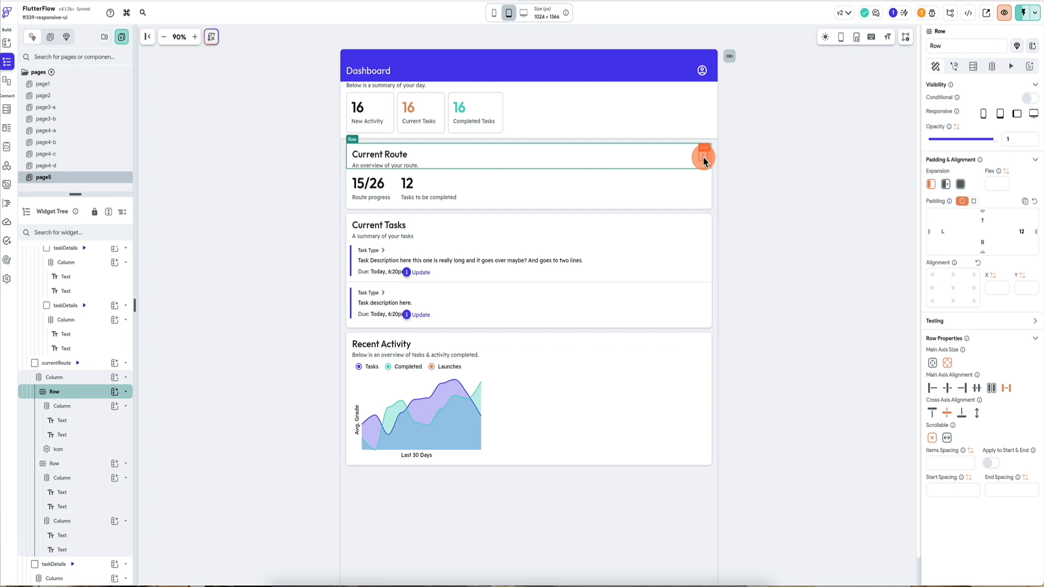
{"action": "left_click", "coordinate": [495, 14]}
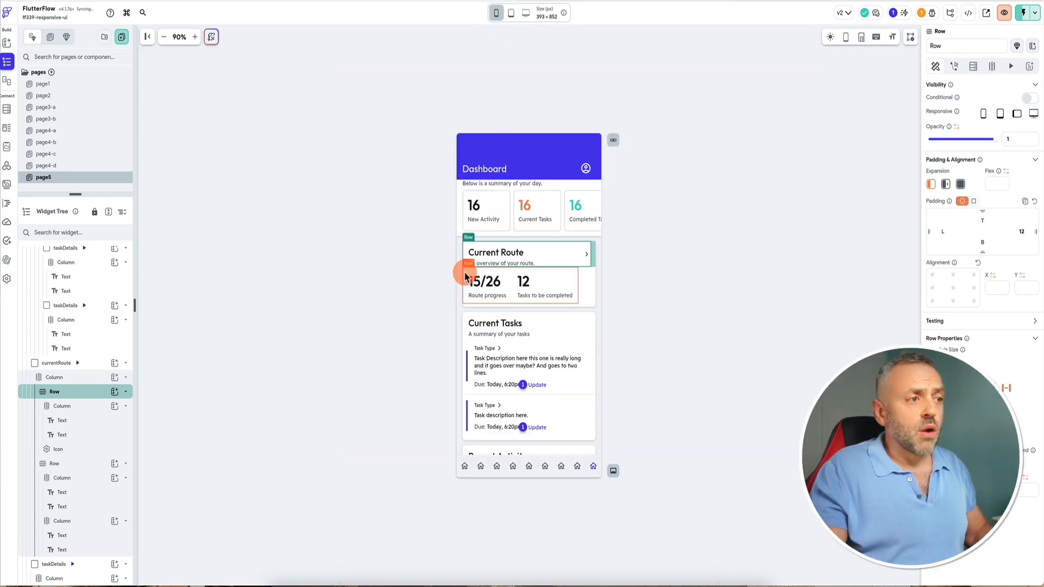
Set both statistic Columns in the Current Route stats Row to expanded.
{"action": "left_click", "coordinate": [470, 281]}
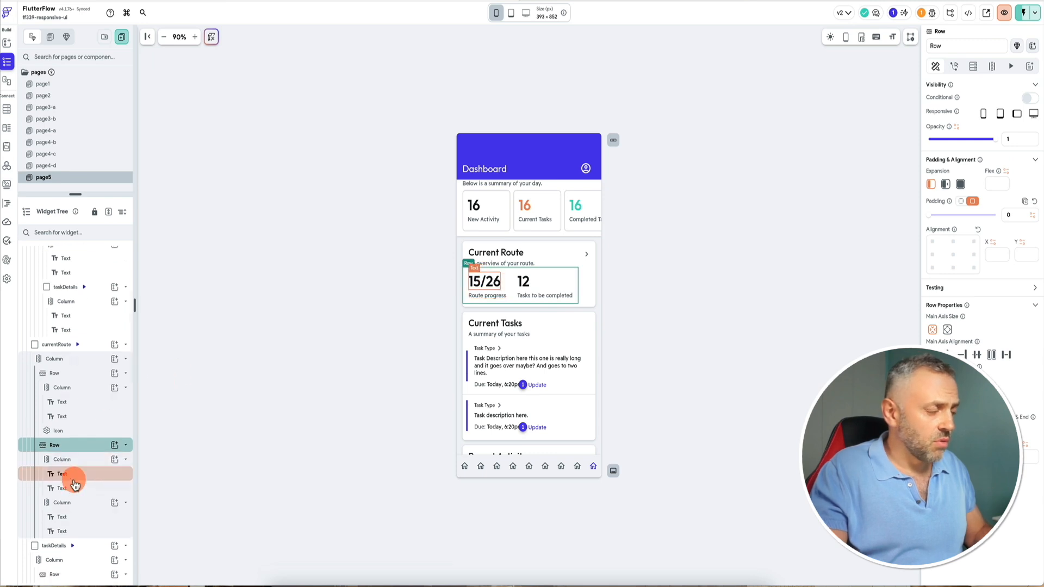
{"action": "scroll", "coordinate": [84, 473], "scroll_direction": "down", "scroll_amount": 2}
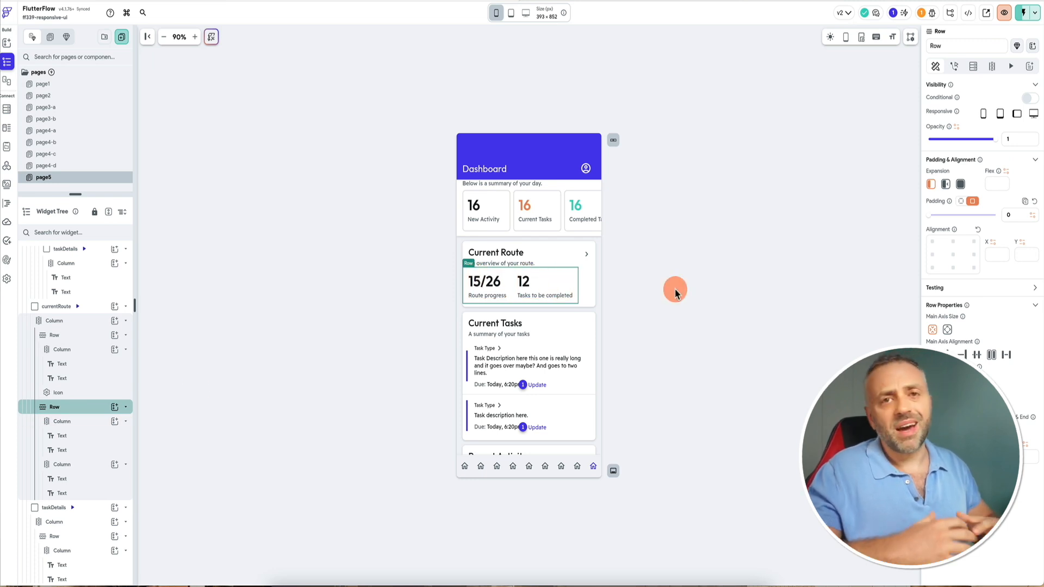
{"action": "left_click", "coordinate": [81, 418]}
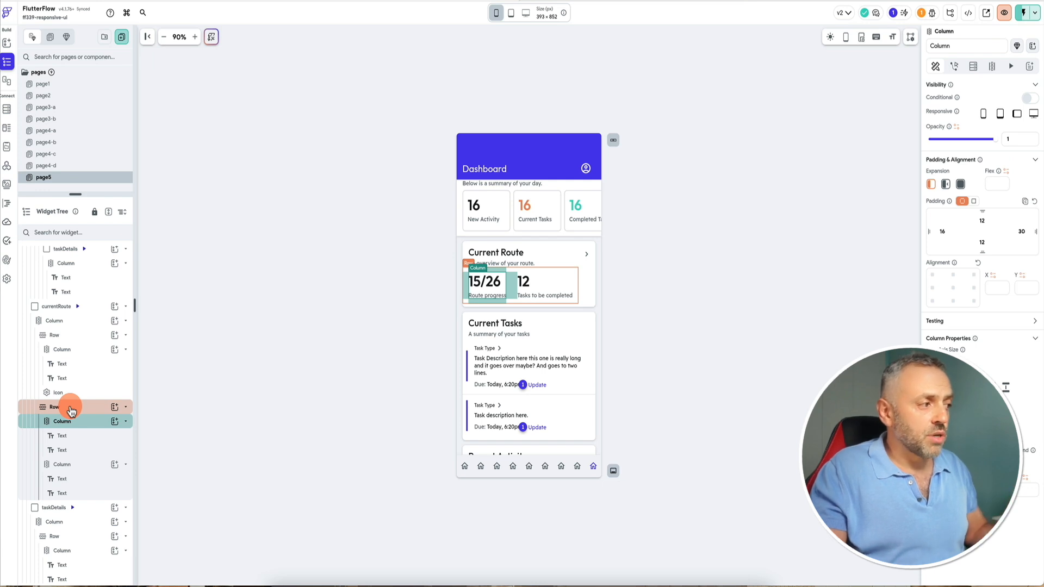
{"action": "left_click", "coordinate": [961, 185]}
{"action": "scroll", "coordinate": [58, 407], "scroll_direction": "up", "scroll_amount": 1}
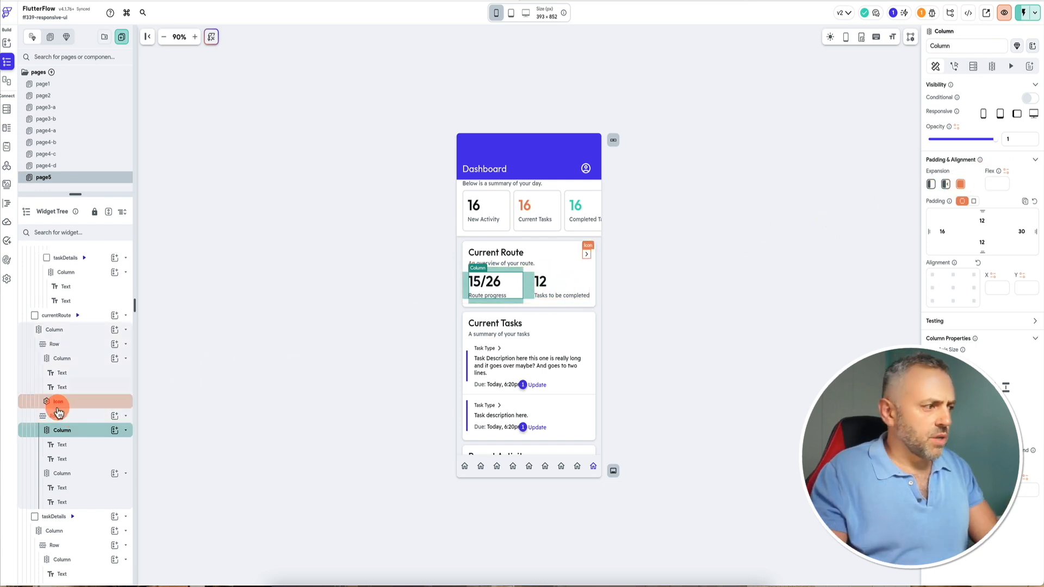
{"action": "left_click", "coordinate": [84, 474]}
{"action": "left_click", "coordinate": [961, 185]}
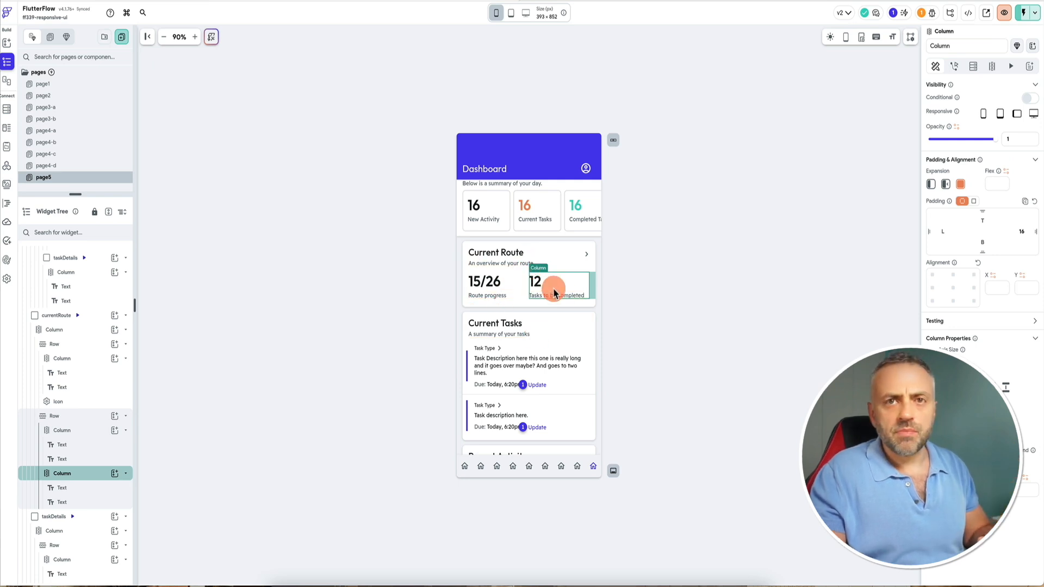
At tablet size, set the route-progress Column's cross axis alignment to start and return to phone size.
{"action": "left_click", "coordinate": [511, 14]}
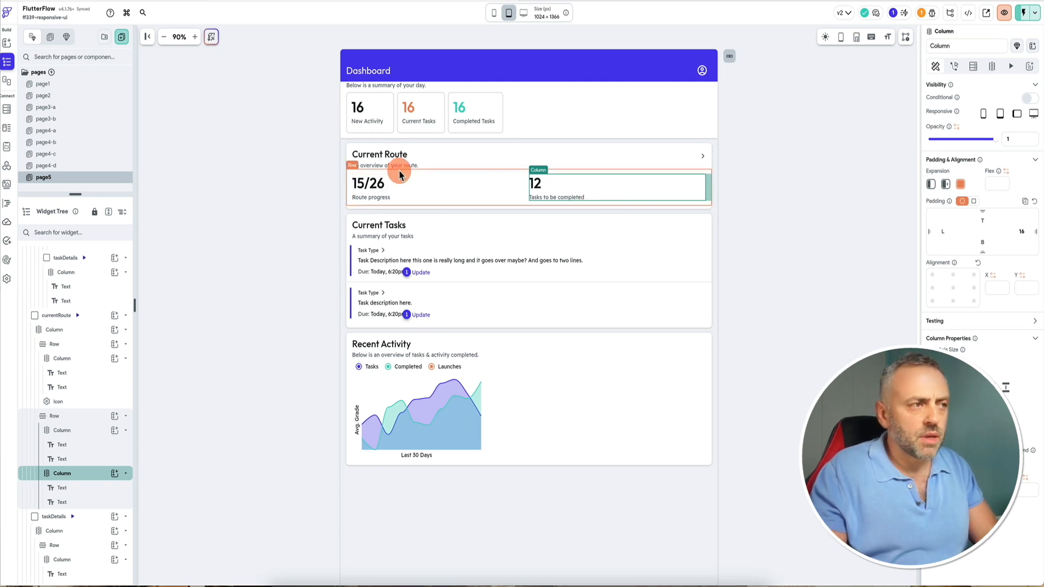
{"action": "left_click", "coordinate": [420, 197]}
{"action": "left_click", "coordinate": [373, 189]}
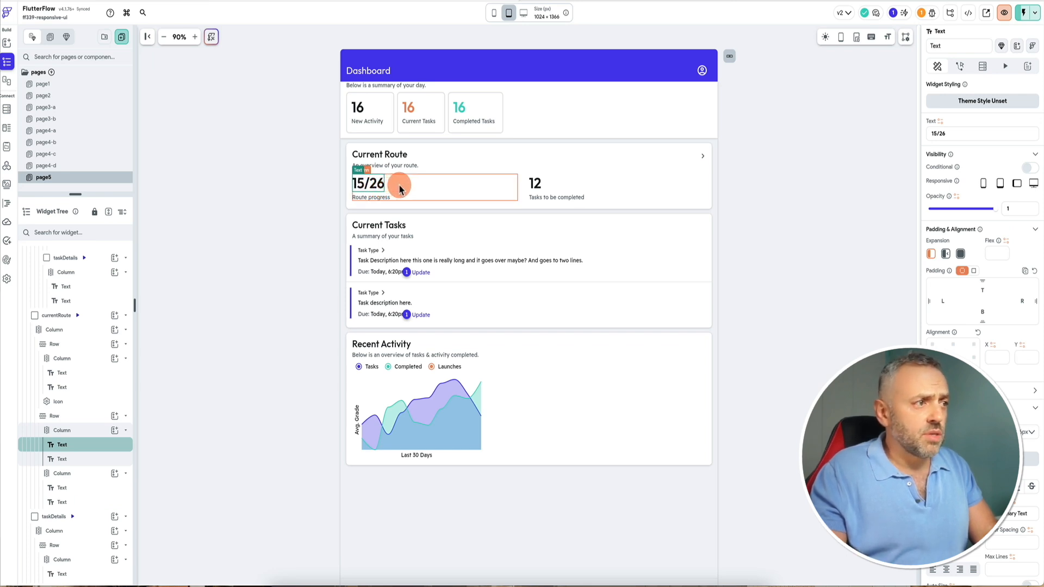
{"action": "left_click", "coordinate": [399, 189]}
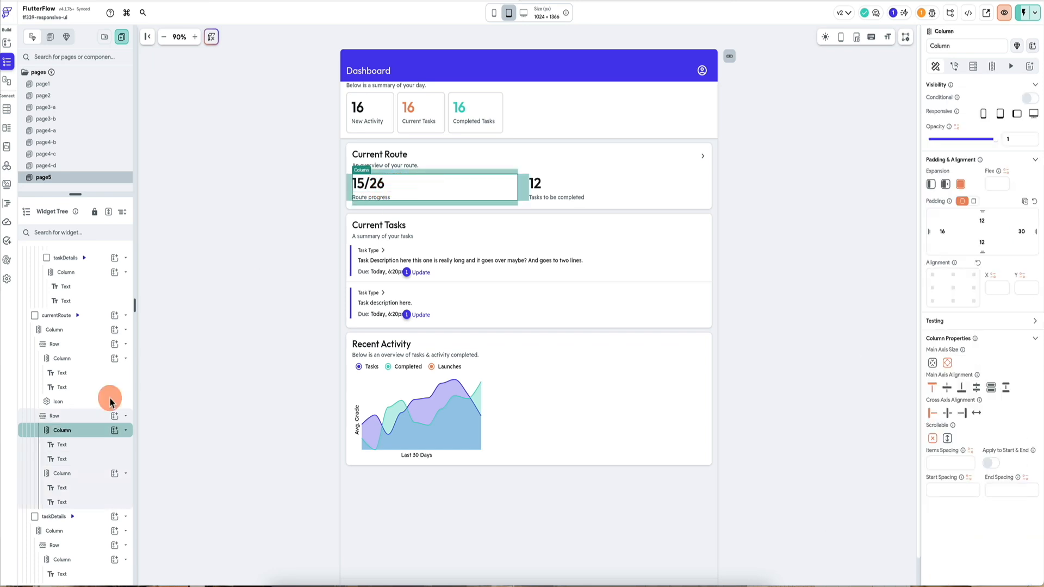
{"action": "left_click", "coordinate": [948, 414]}
{"action": "left_click", "coordinate": [933, 414]}
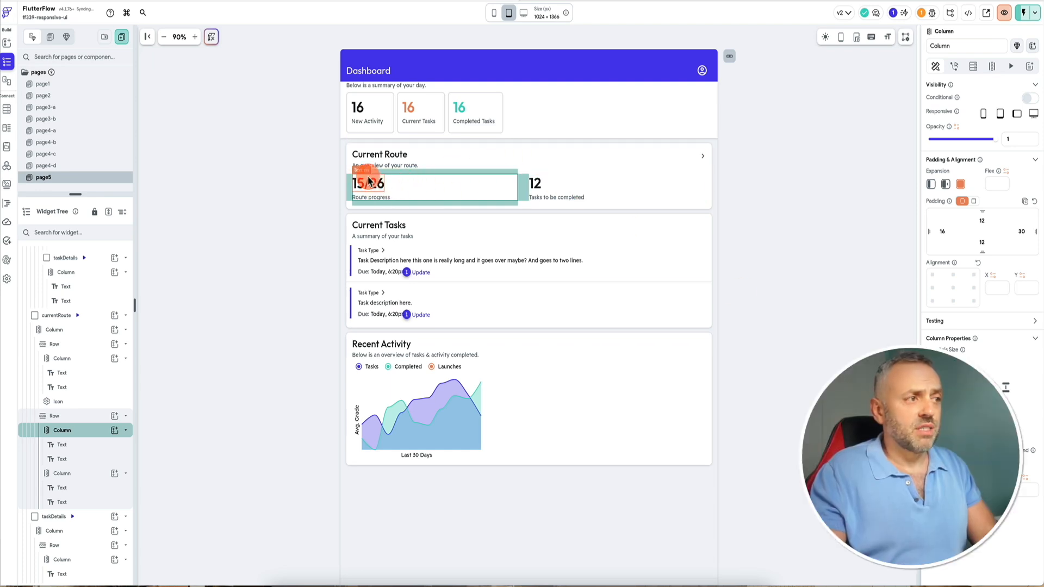
{"action": "left_click", "coordinate": [494, 14]}
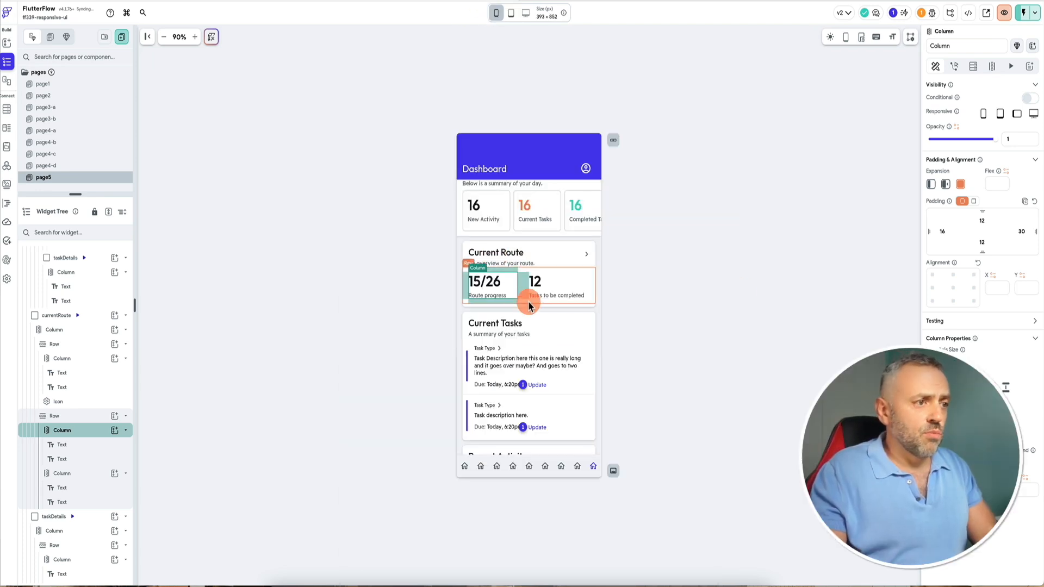
Set the first task's Task Type Row main axis size to max.
{"action": "left_click", "coordinate": [492, 349]}
{"action": "scroll", "coordinate": [70, 430], "scroll_direction": "down", "scroll_amount": 5}
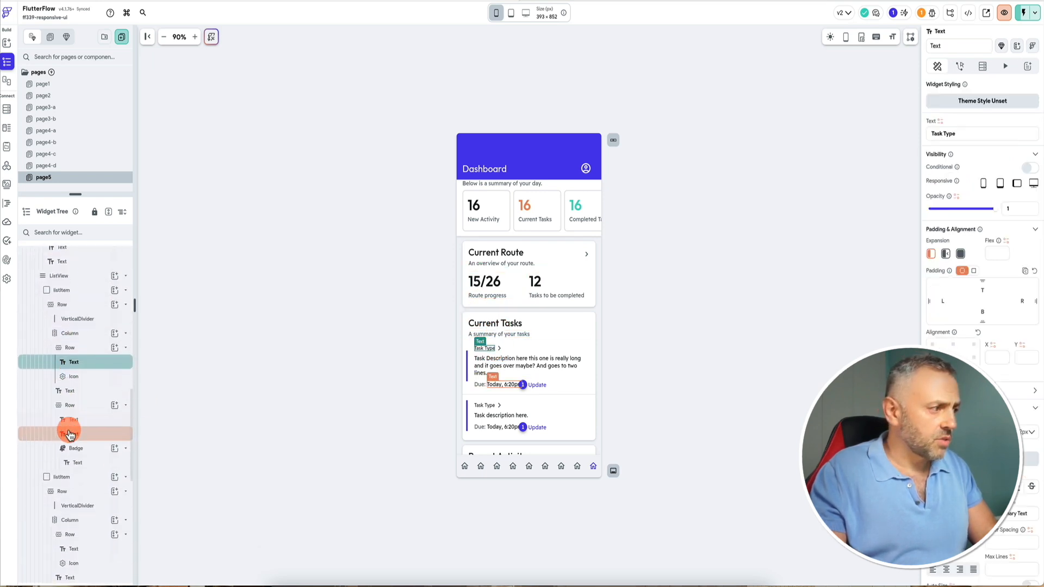
{"action": "left_click", "coordinate": [97, 347]}
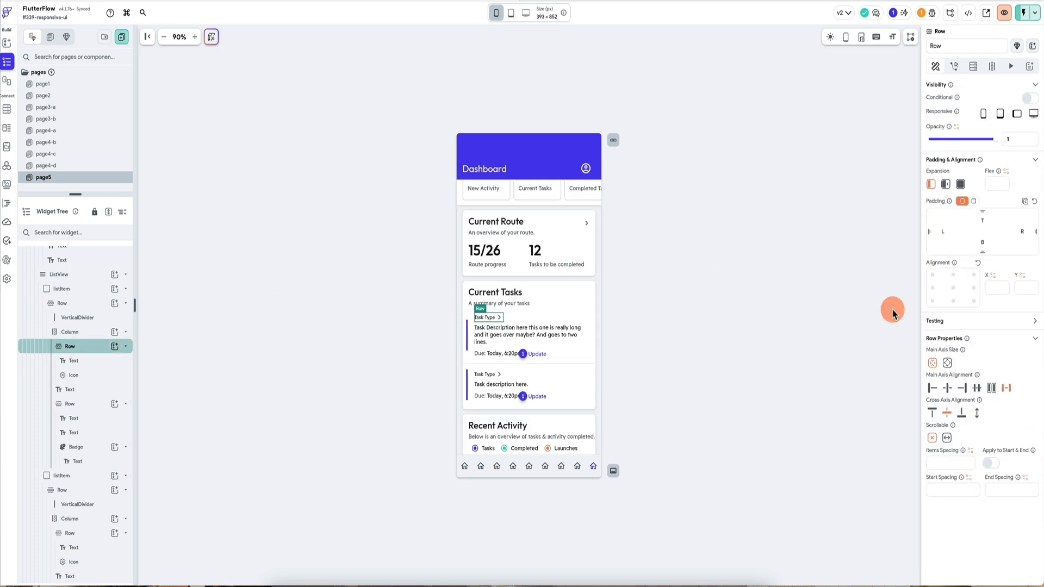
{"action": "left_click", "coordinate": [948, 363]}
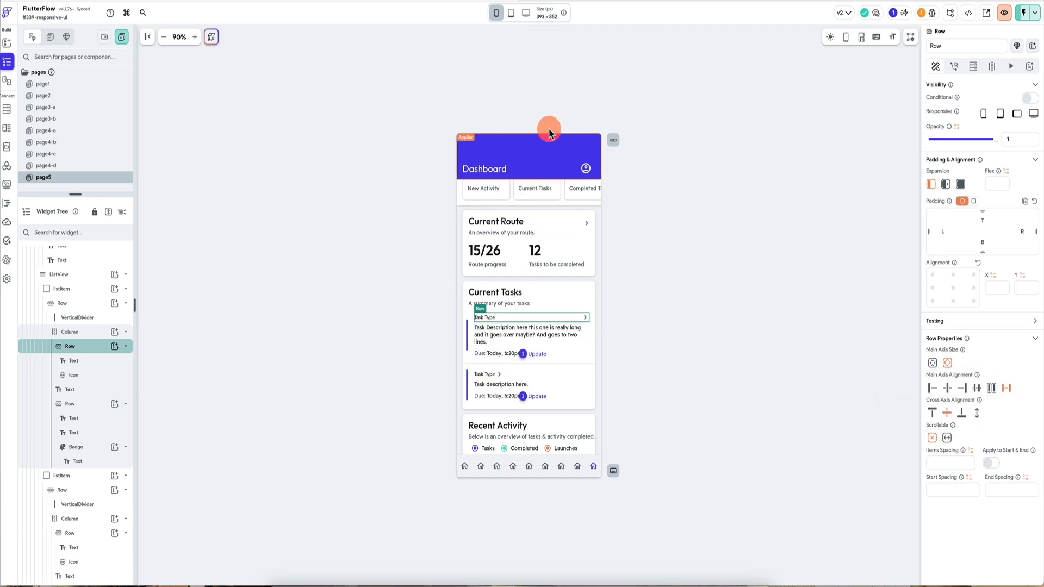
At tablet size, set the first task's due-date text to expanded.
{"action": "left_click", "coordinate": [511, 13]}
{"action": "left_click", "coordinate": [93, 402]}
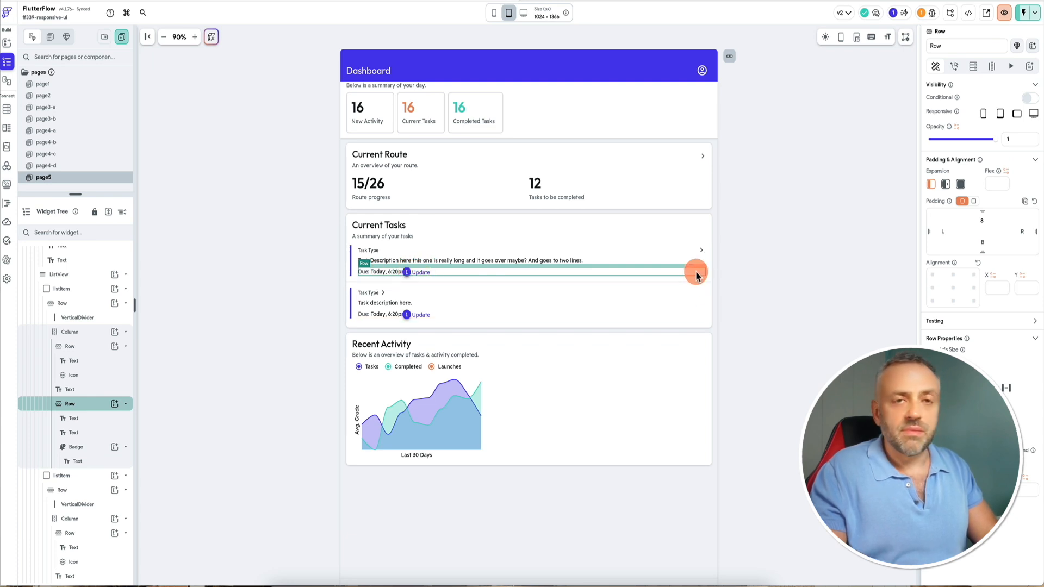
{"action": "left_click", "coordinate": [381, 273]}
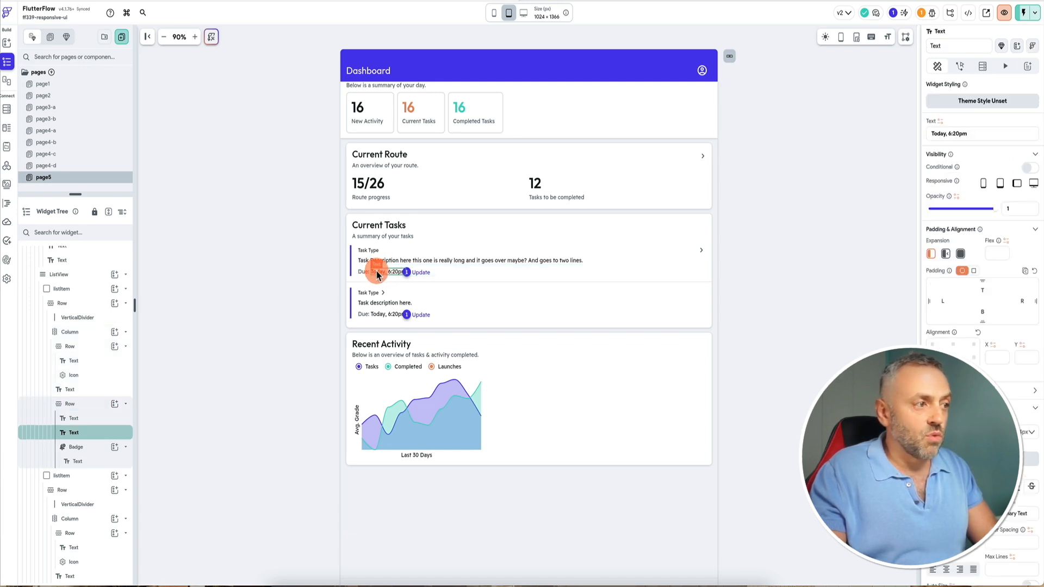
{"action": "left_click", "coordinate": [961, 254]}
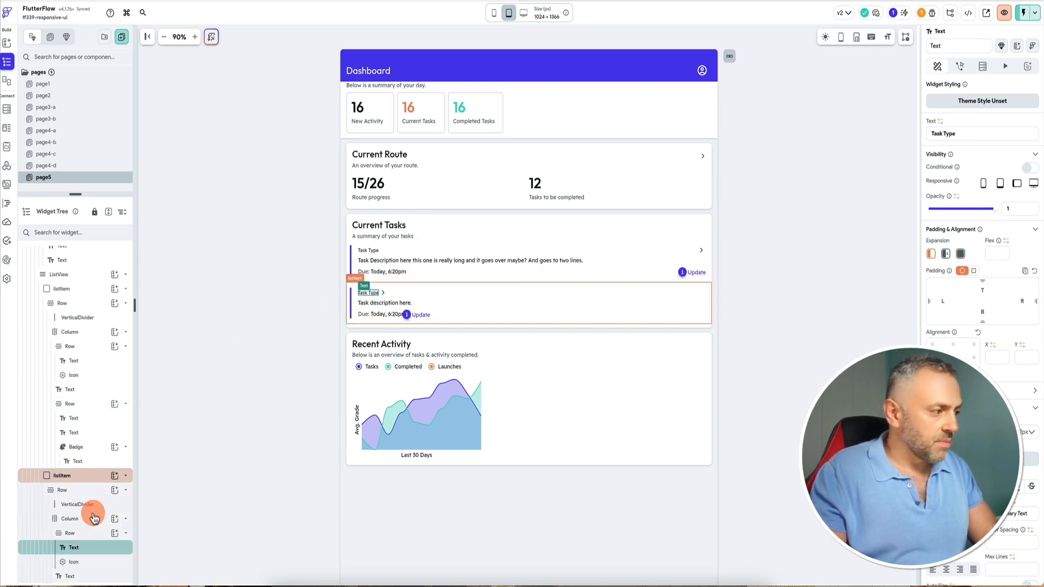
Set the second task's Task Type Row to max main axis size and its due-date text to expanded.
{"action": "left_click", "coordinate": [92, 533]}
{"action": "left_click", "coordinate": [947, 363]}
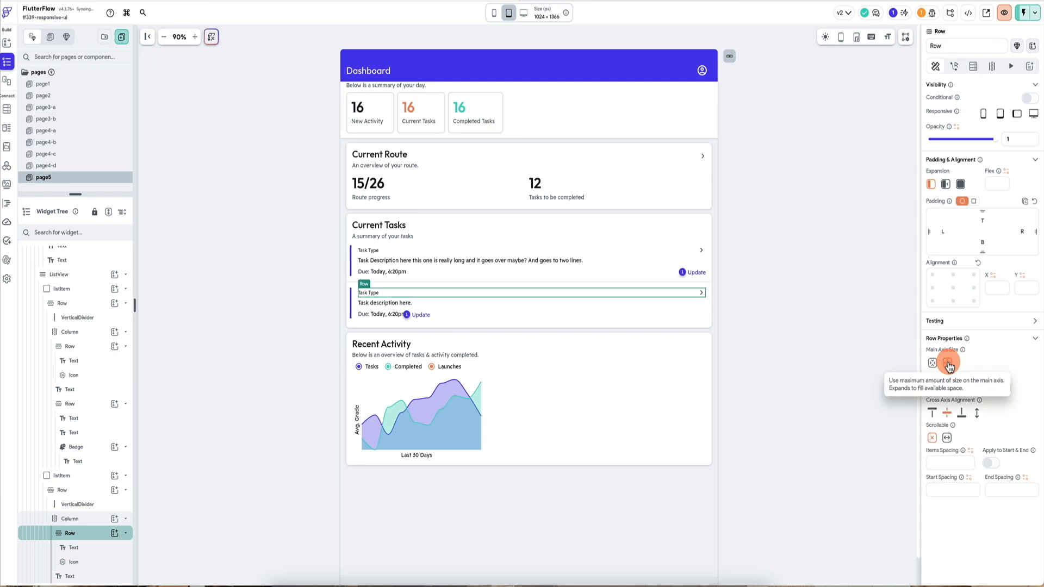
{"action": "left_click", "coordinate": [702, 296]}
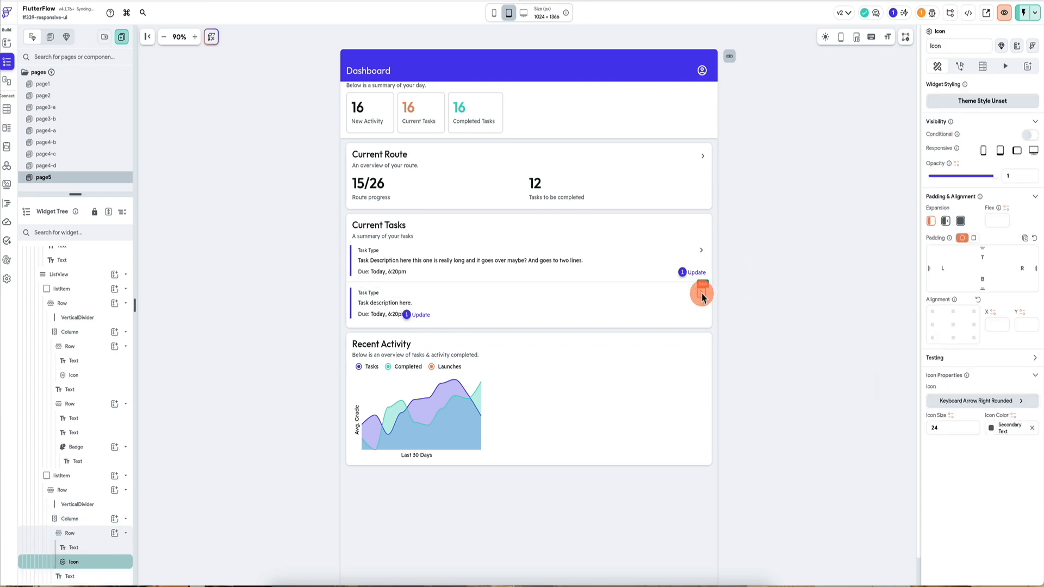
{"action": "left_click", "coordinate": [381, 314]}
{"action": "left_click", "coordinate": [961, 254]}
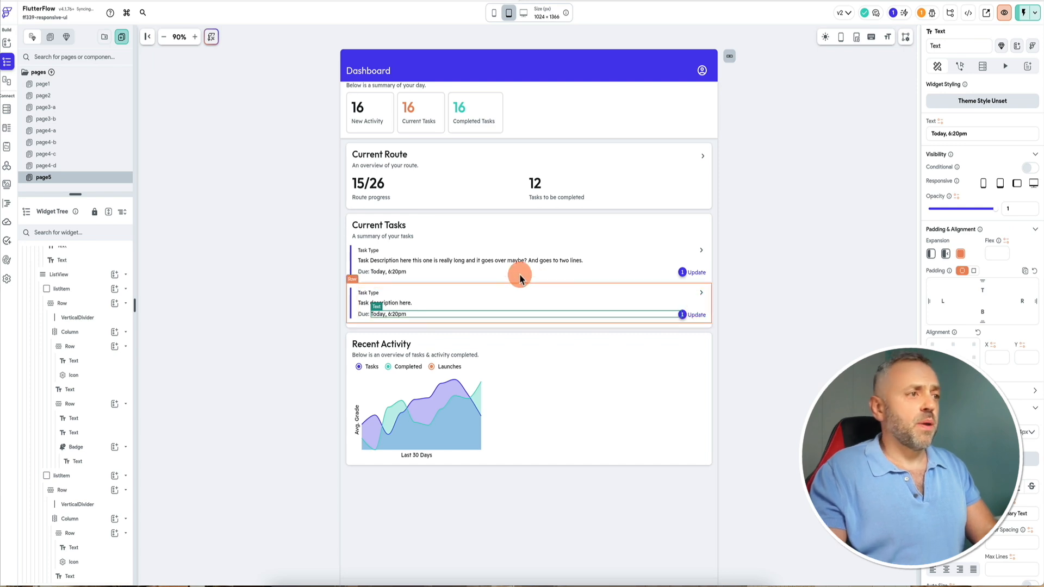
Preview the task list at desktop, tablet and phone sizes.
{"action": "left_click", "coordinate": [526, 15]}
{"action": "left_click", "coordinate": [510, 14]}
{"action": "left_click", "coordinate": [495, 15]}
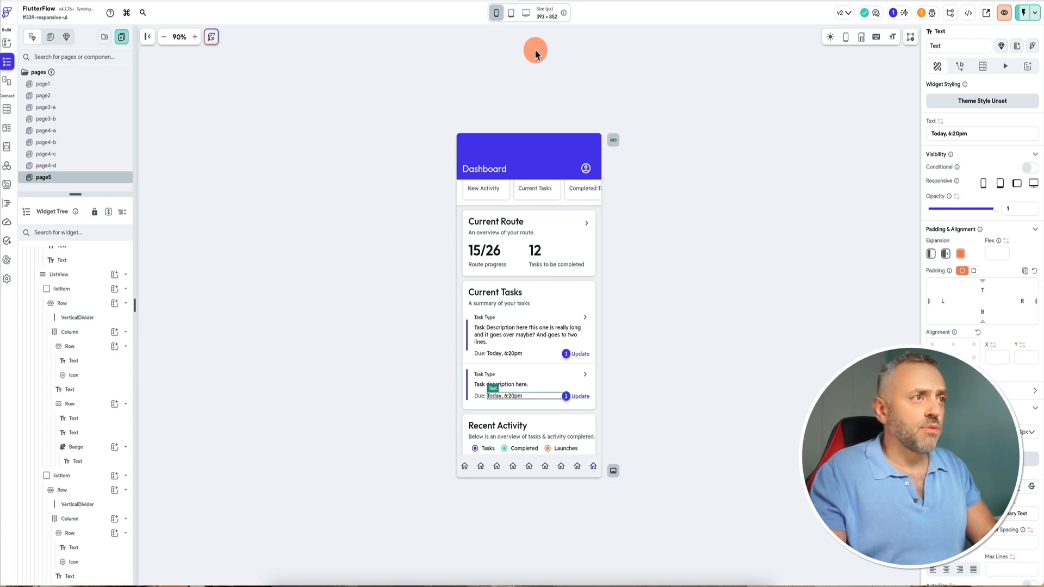
{"action": "left_click", "coordinate": [512, 16]}
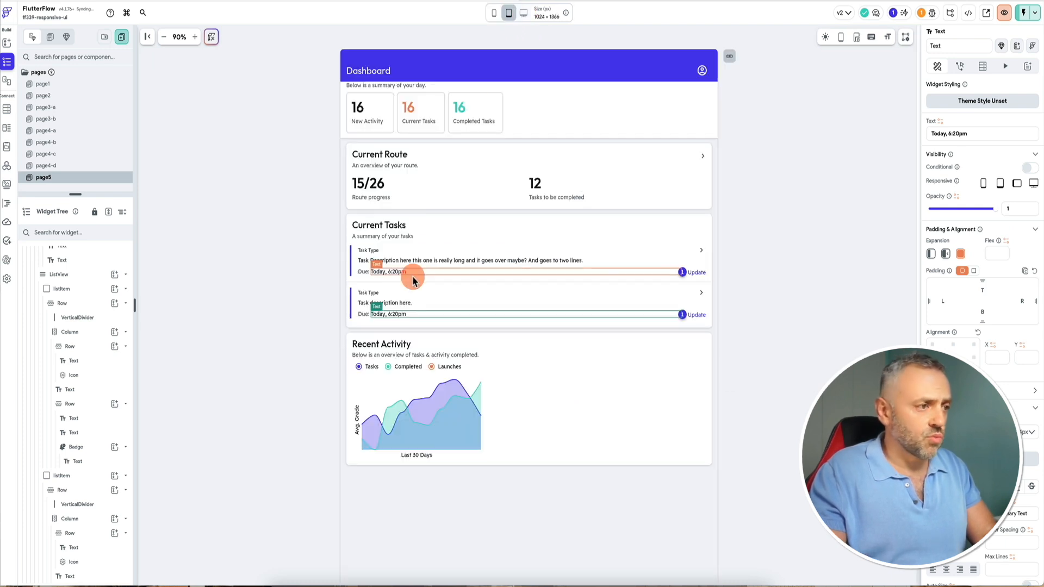
Try to set the Recent Activity chart's expansion to expanded and dismiss the invalid action notice.
{"action": "left_click", "coordinate": [410, 424]}
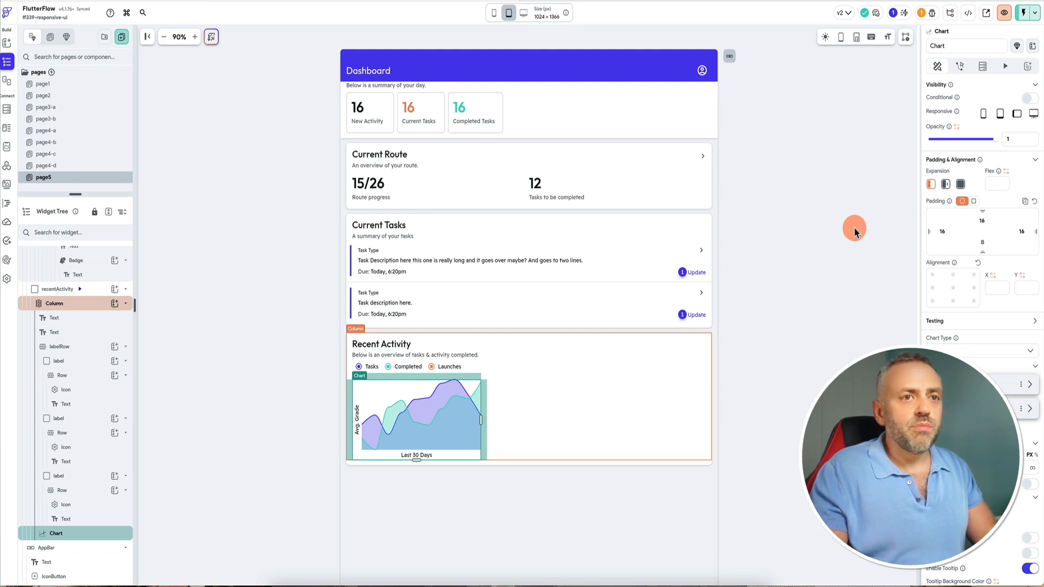
{"action": "left_click", "coordinate": [961, 187]}
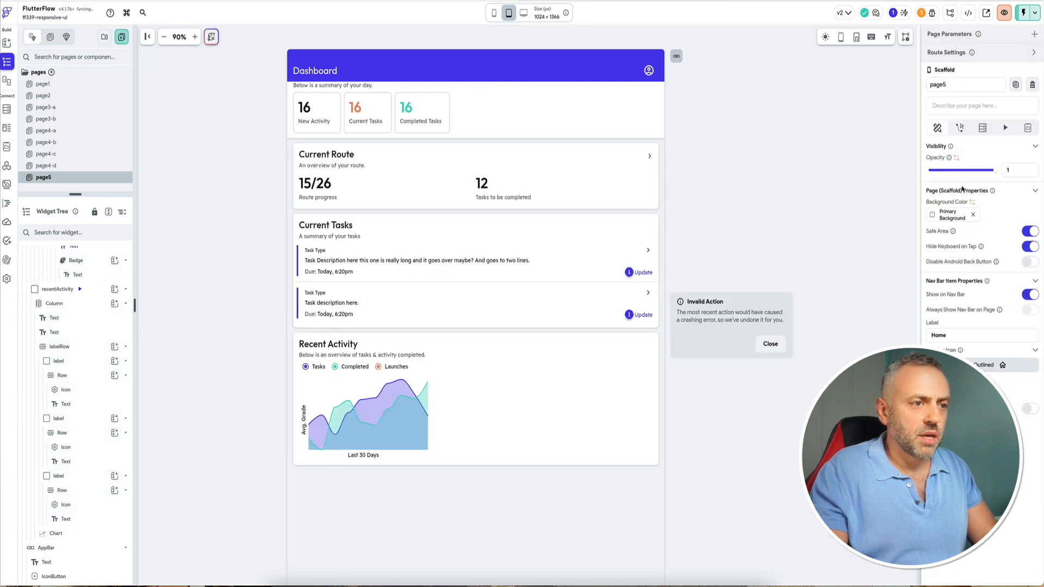
{"action": "left_click", "coordinate": [771, 344]}
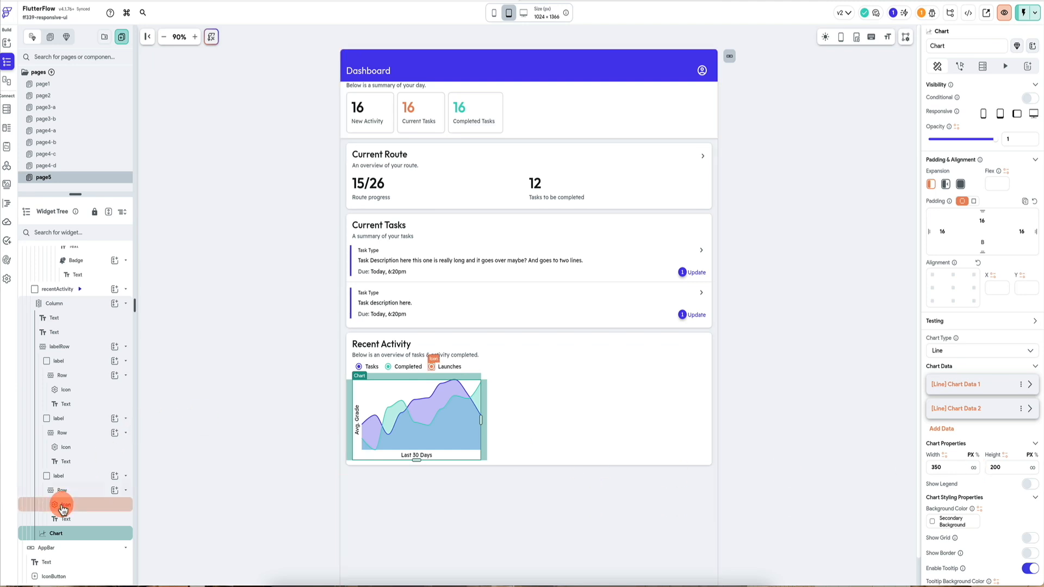
Set the Recent Activity chart's width to infinite so it fills the card.
{"action": "left_click", "coordinate": [59, 290]}
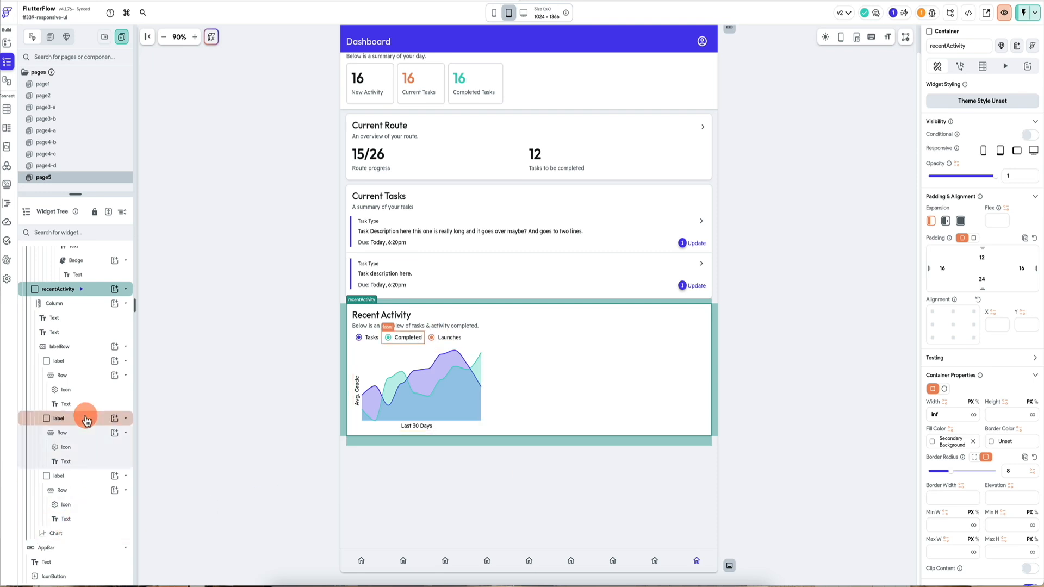
{"action": "left_click", "coordinate": [85, 532]}
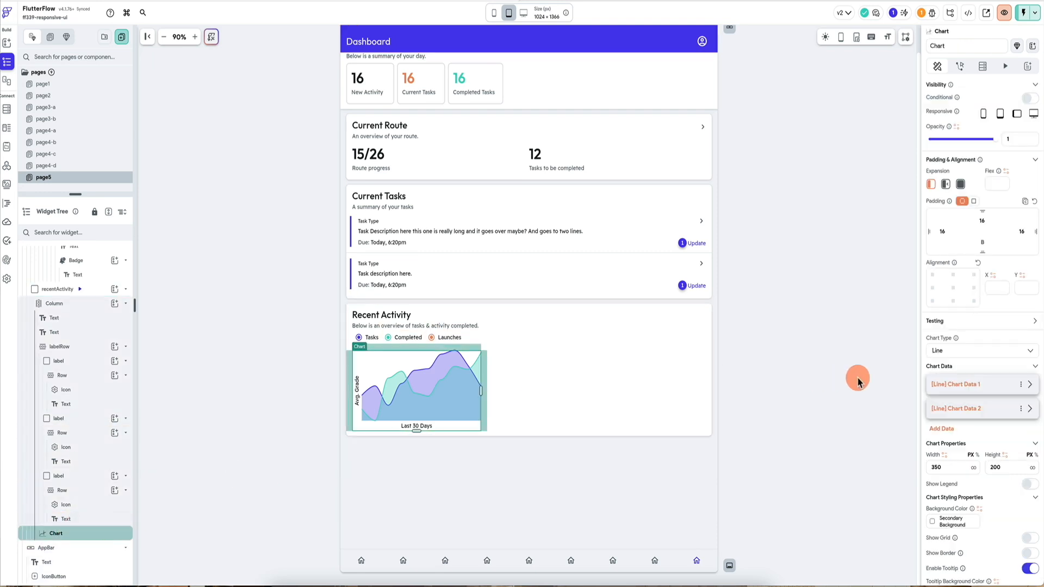
{"action": "left_click", "coordinate": [974, 469]}
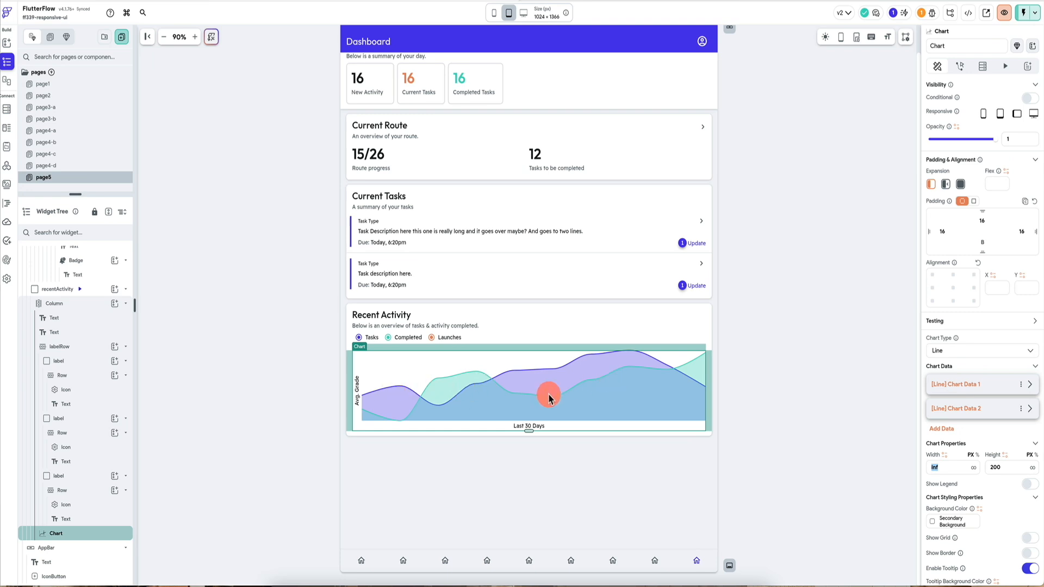
Collapse the recentActivity container and compare the dashboard page at desktop, tablet and phone sizes.
{"action": "left_click", "coordinate": [70, 305]}
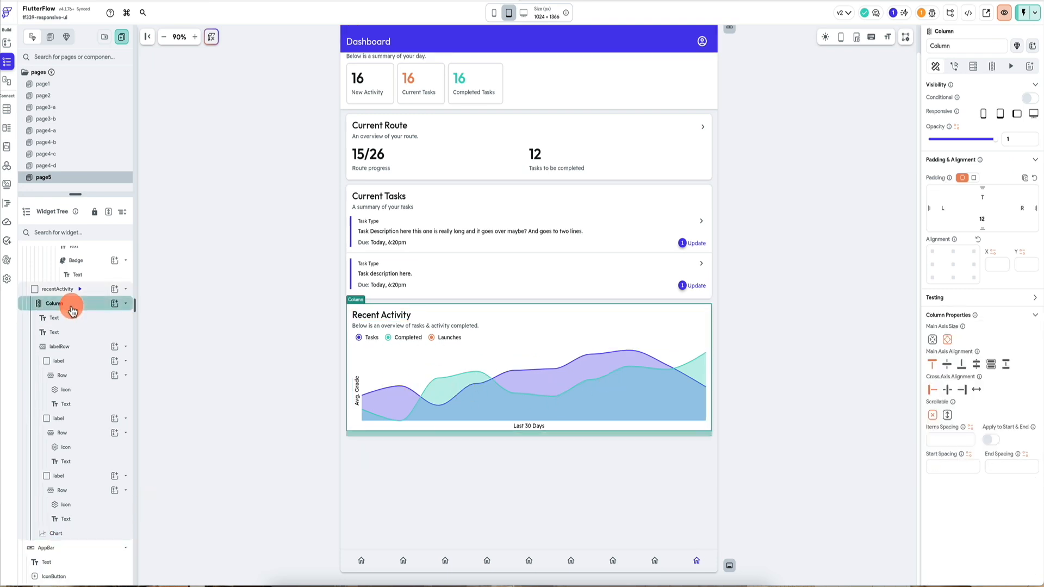
{"action": "left_click", "coordinate": [97, 291]}
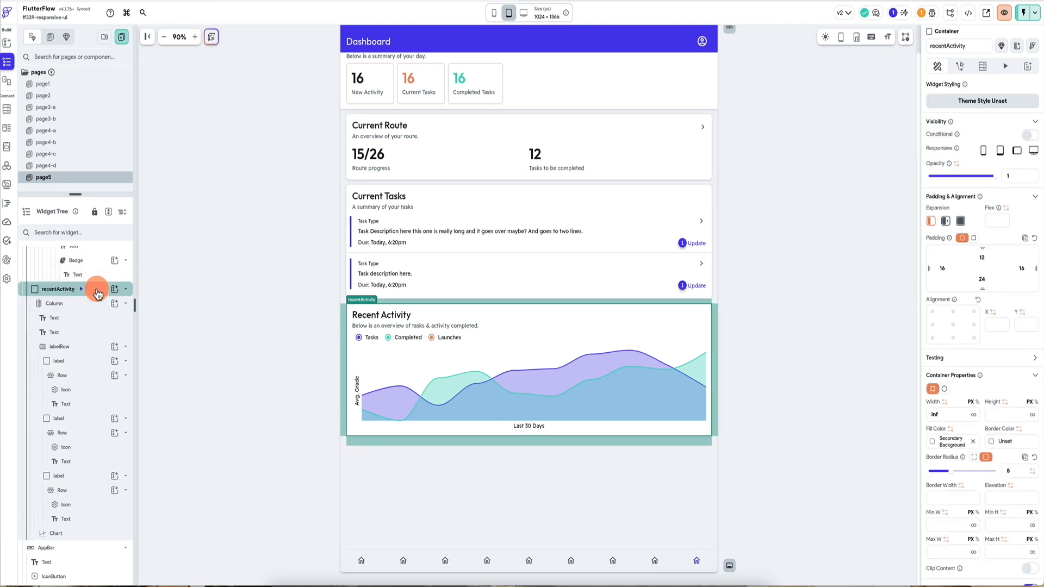
{"action": "left_click", "coordinate": [82, 289]}
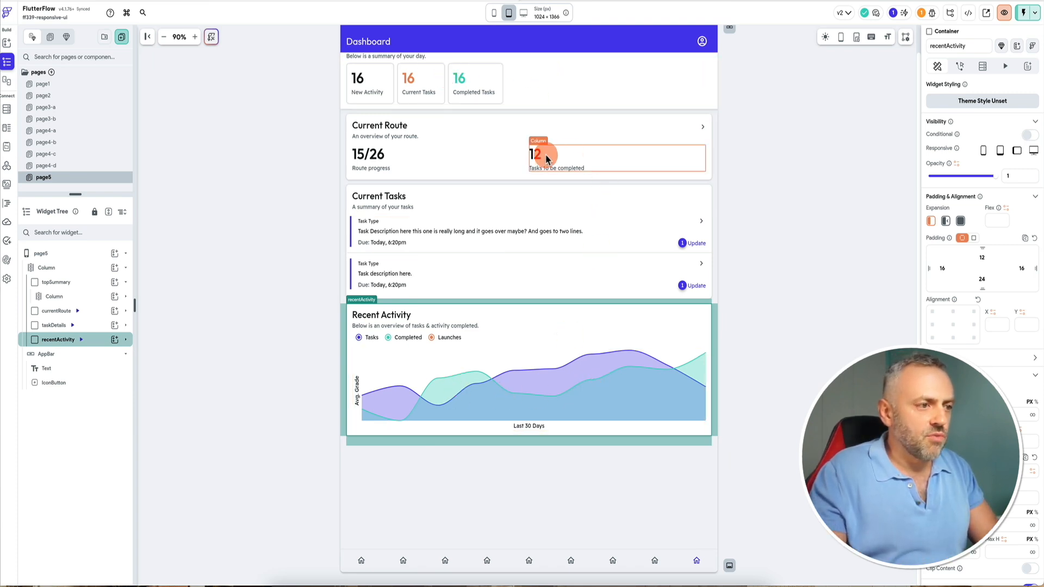
{"action": "left_click", "coordinate": [525, 15]}
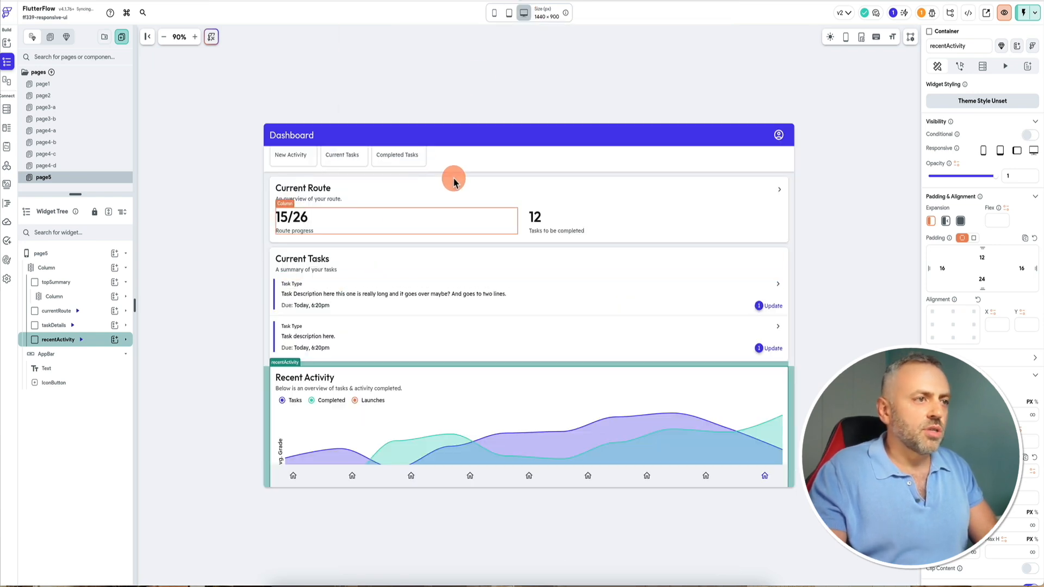
{"action": "left_click", "coordinate": [510, 17]}
{"action": "left_click", "coordinate": [496, 18]}
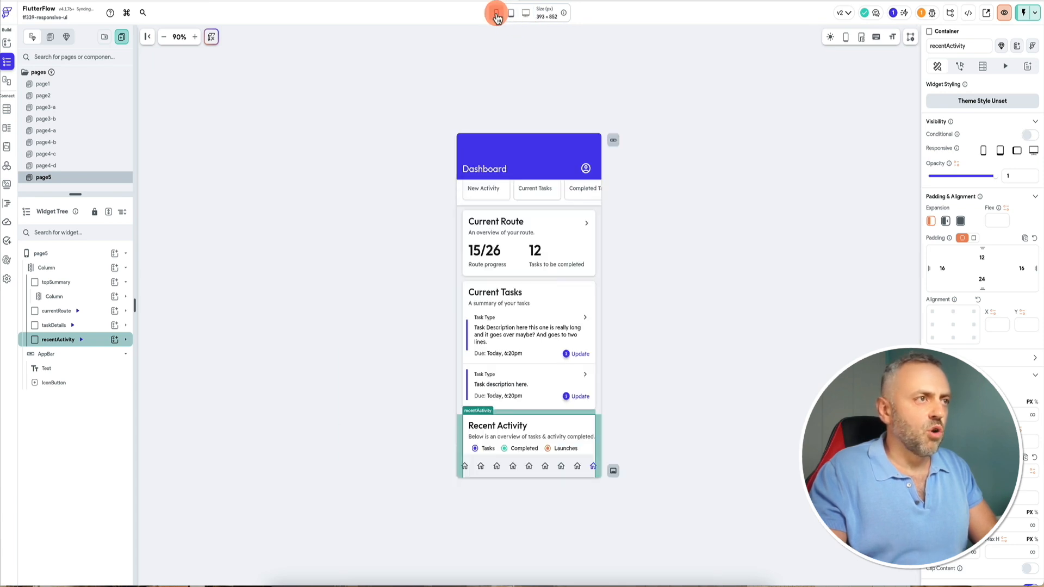
{"action": "left_click", "coordinate": [511, 16]}
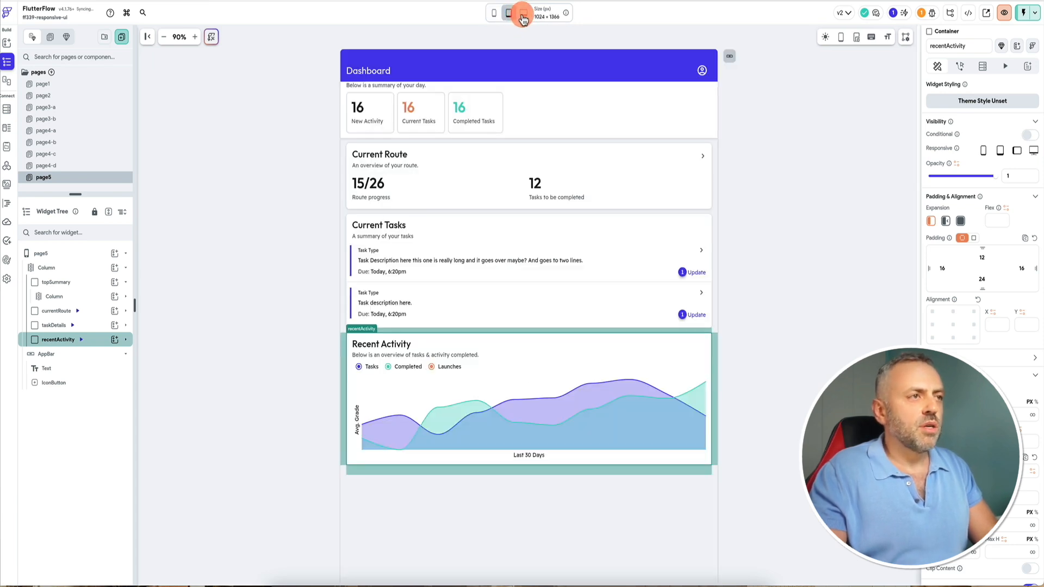
{"action": "left_click", "coordinate": [523, 17]}
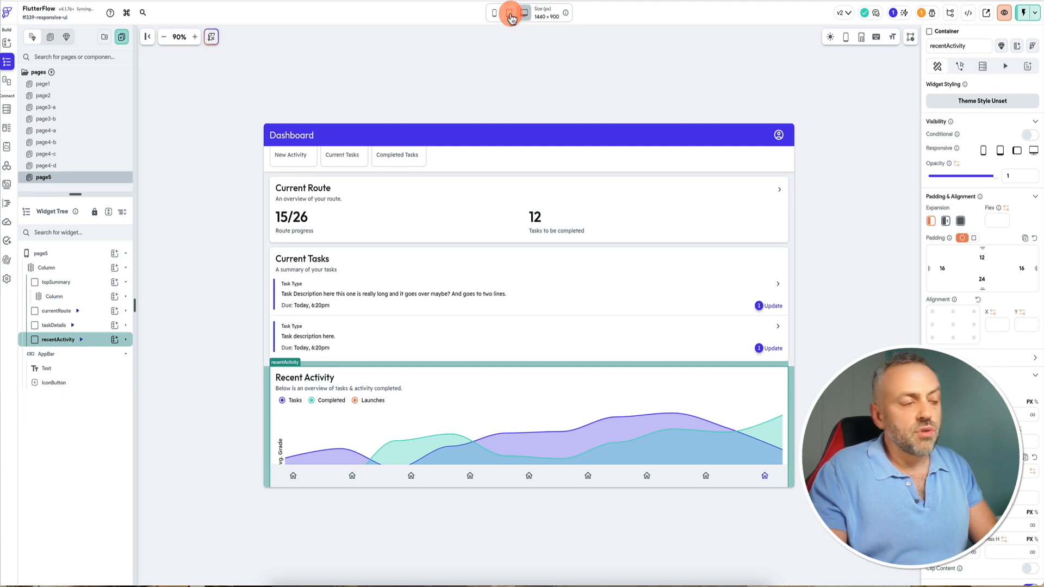
{"action": "scroll", "coordinate": [427, 250], "scroll_direction": "down", "scroll_amount": 2}
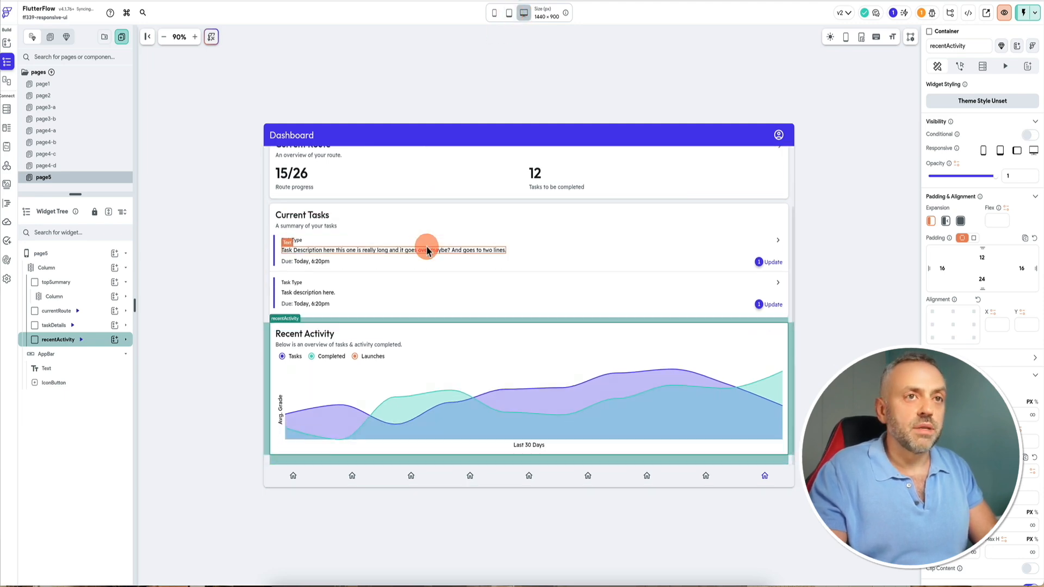